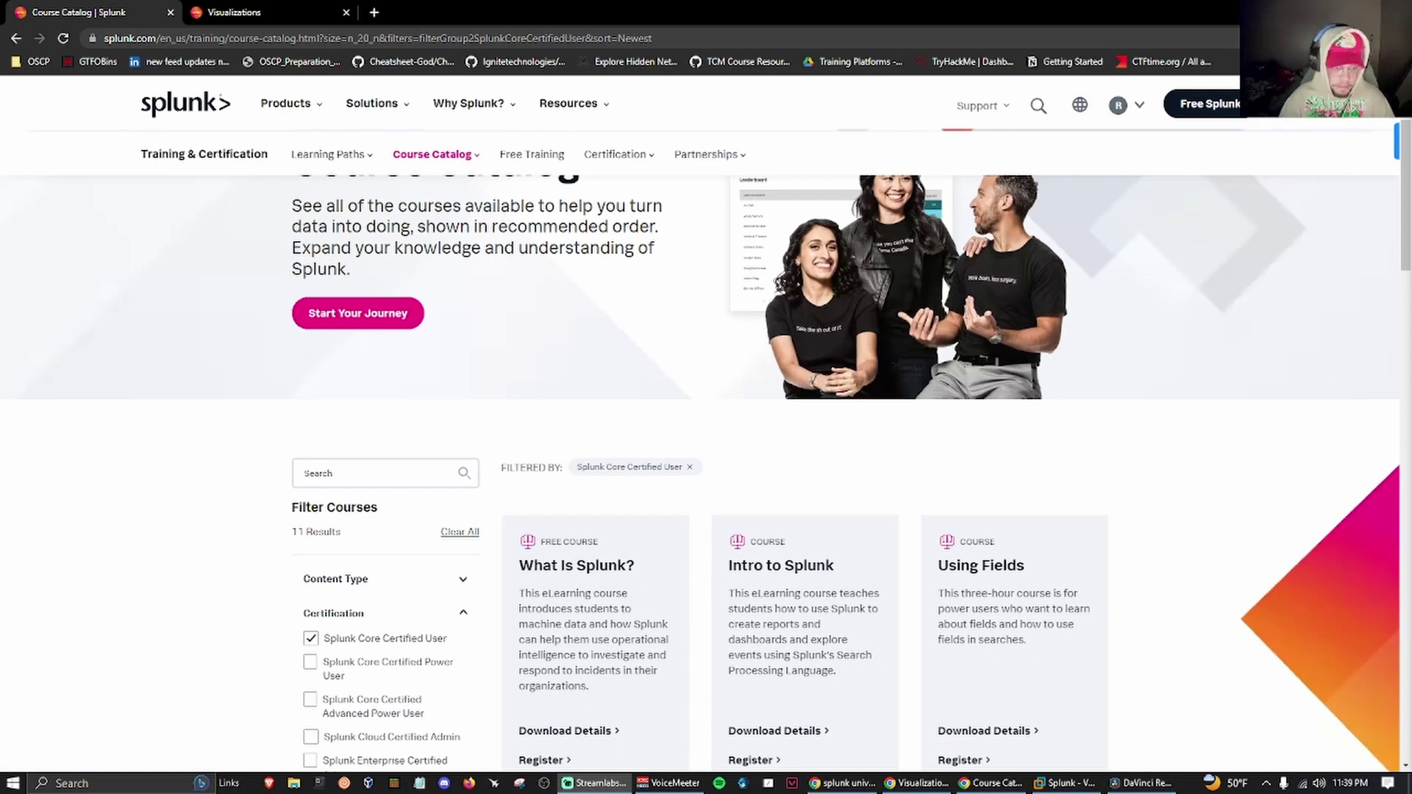
Open the account's My Training page, close the old Visualizations page, and view the enrolled Visualizations (eLearning) course.
click(1130, 106)
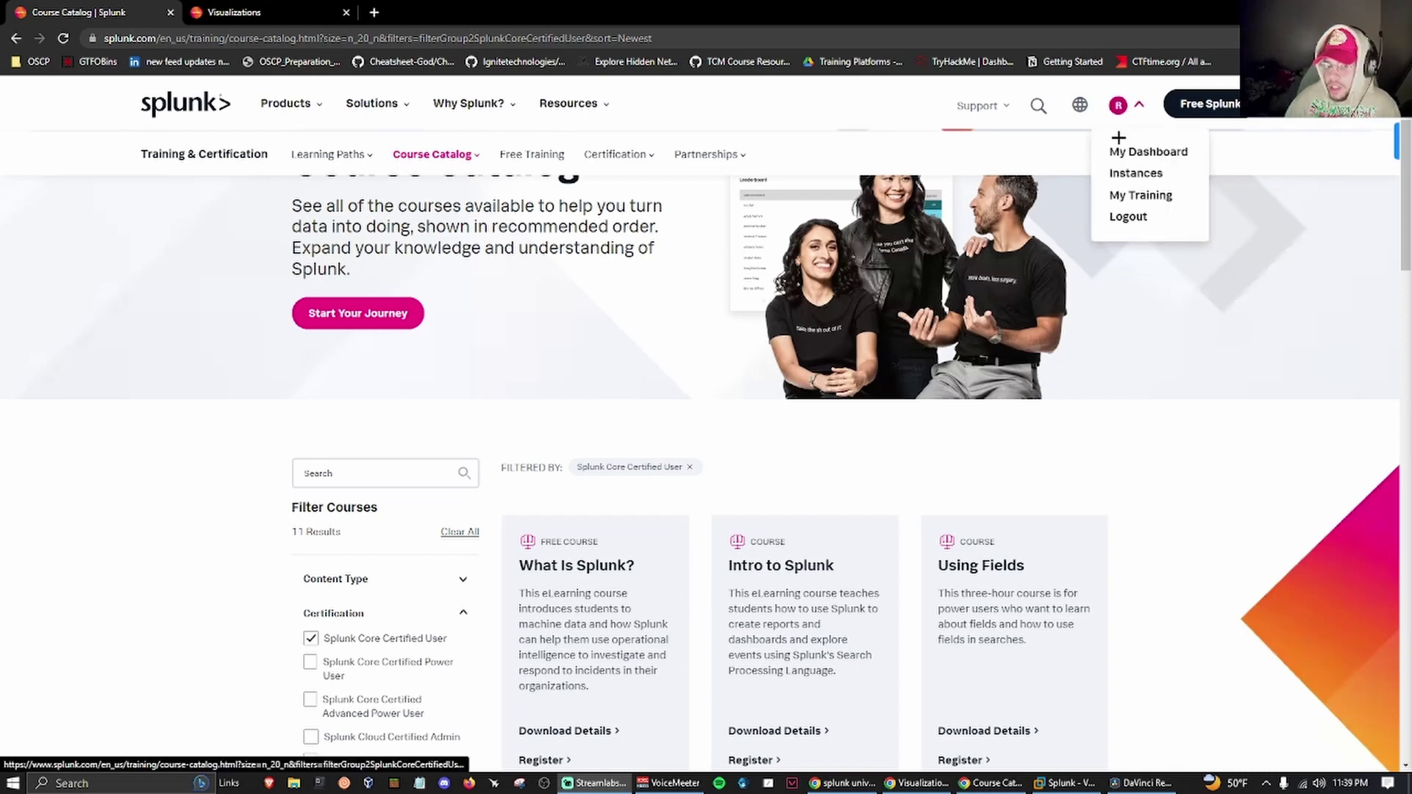
click(1136, 200)
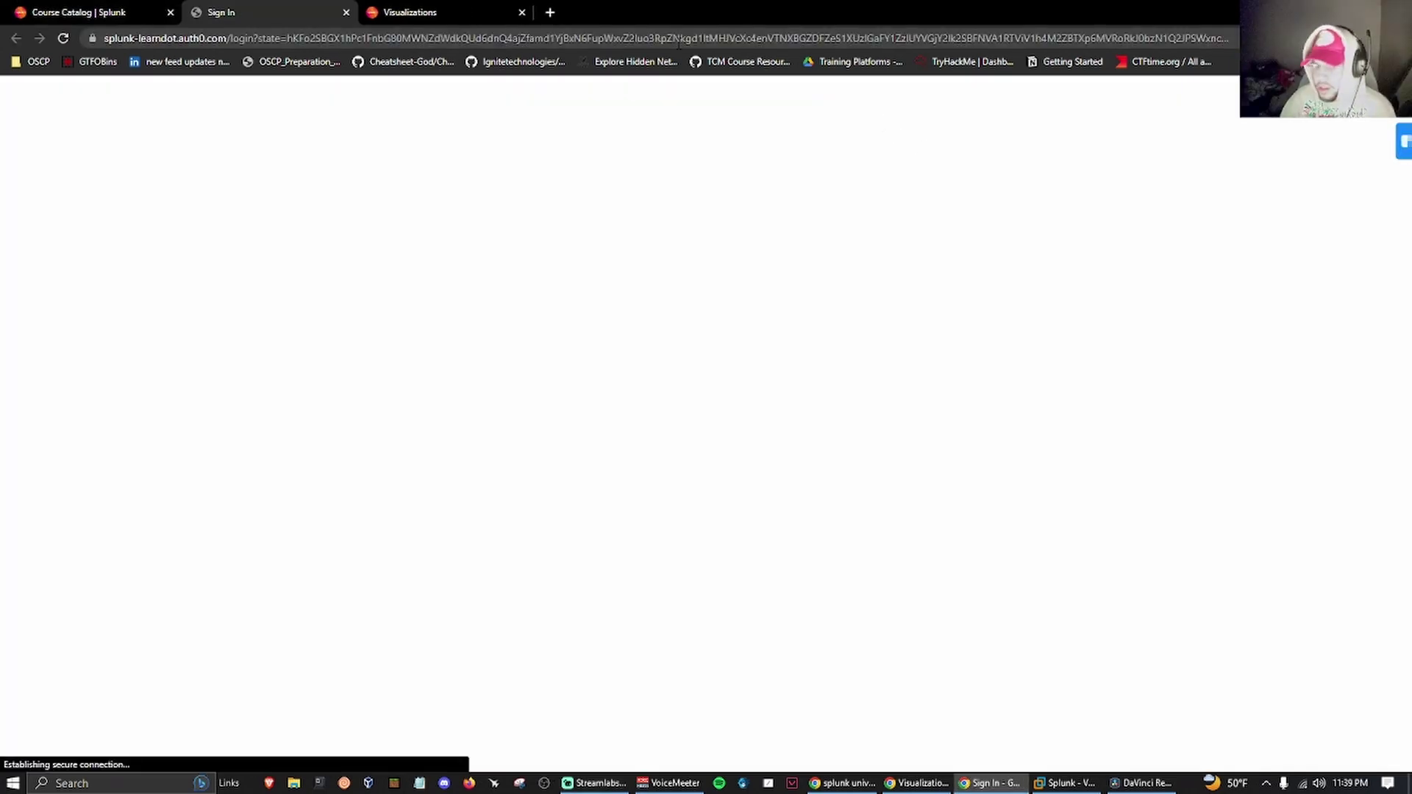
click(522, 13)
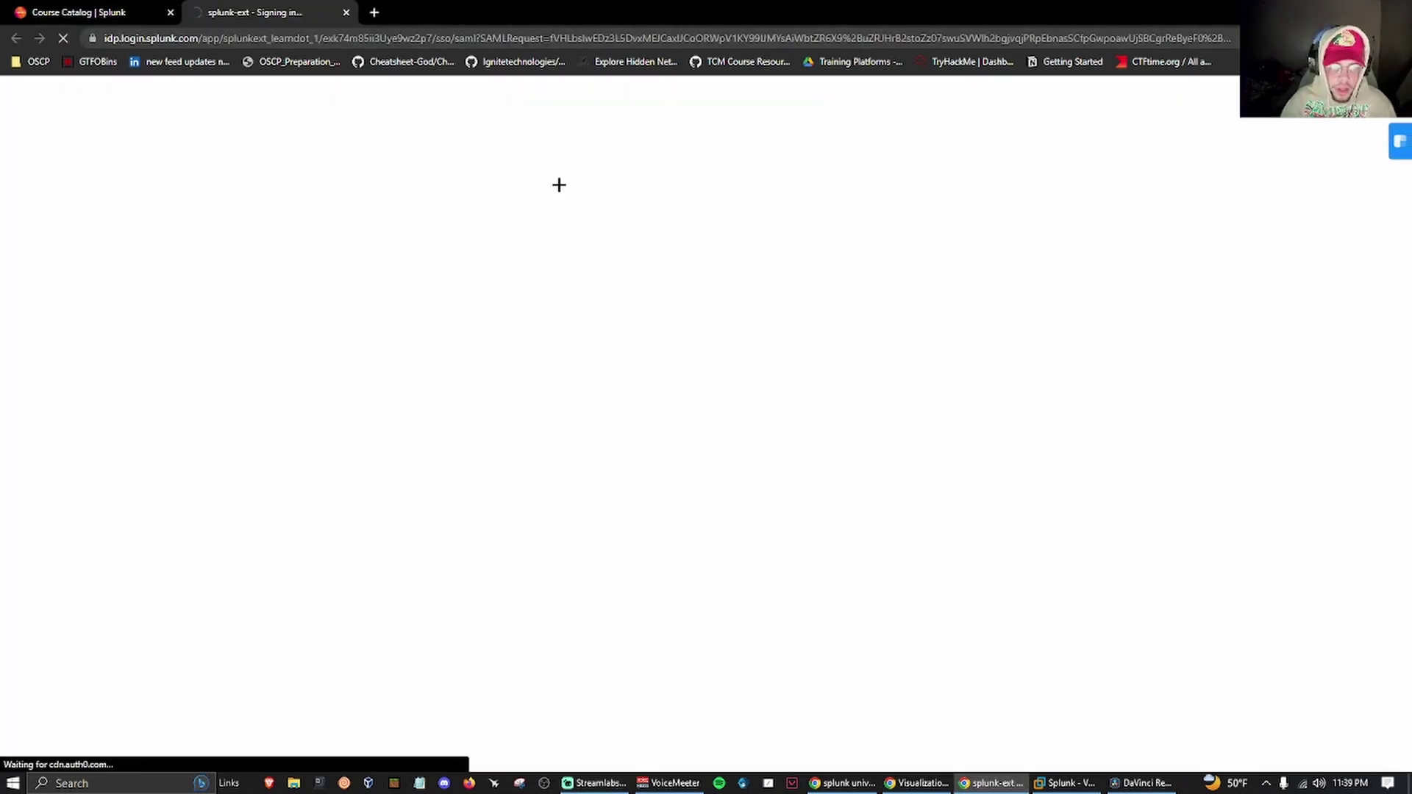
key(ctrl+shift+Tab)
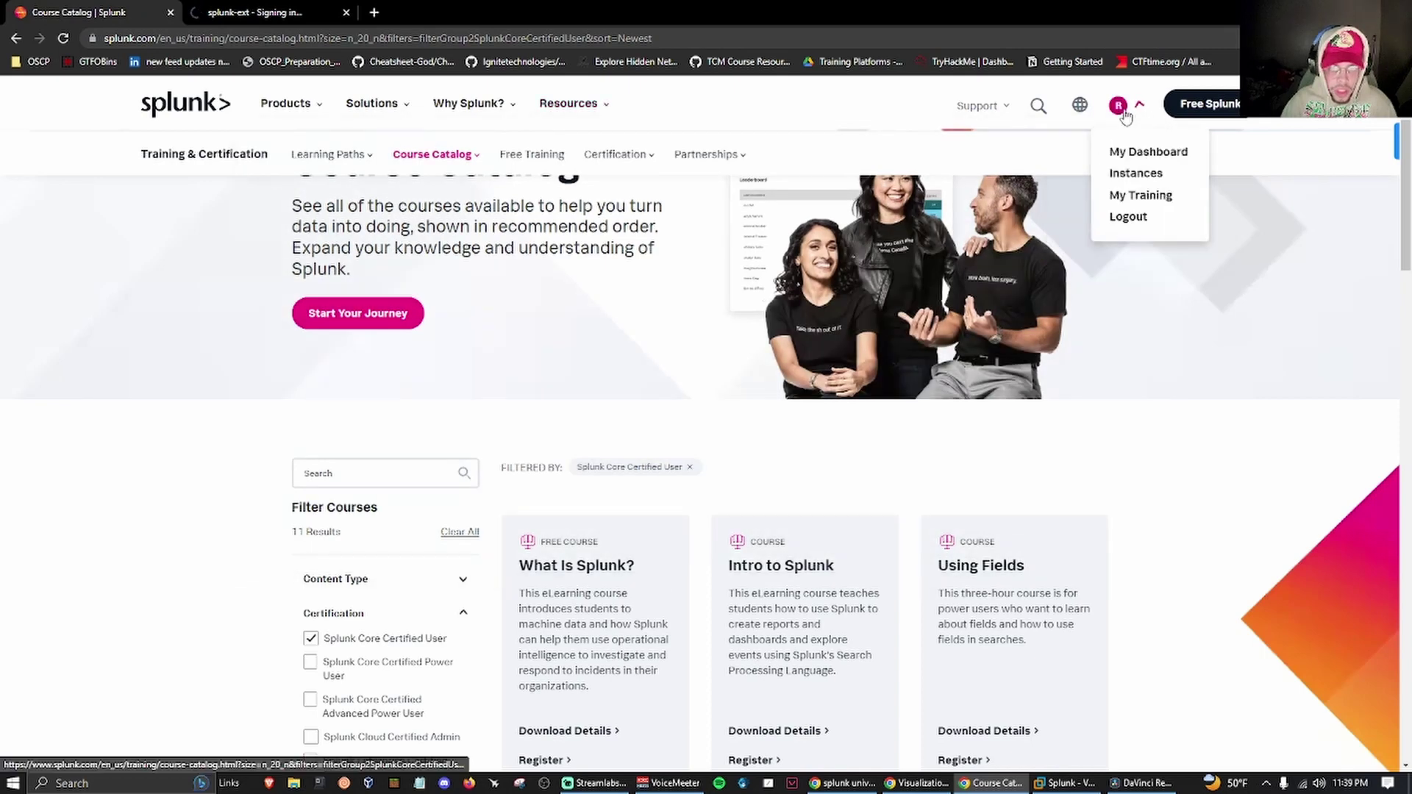
click(316, 12)
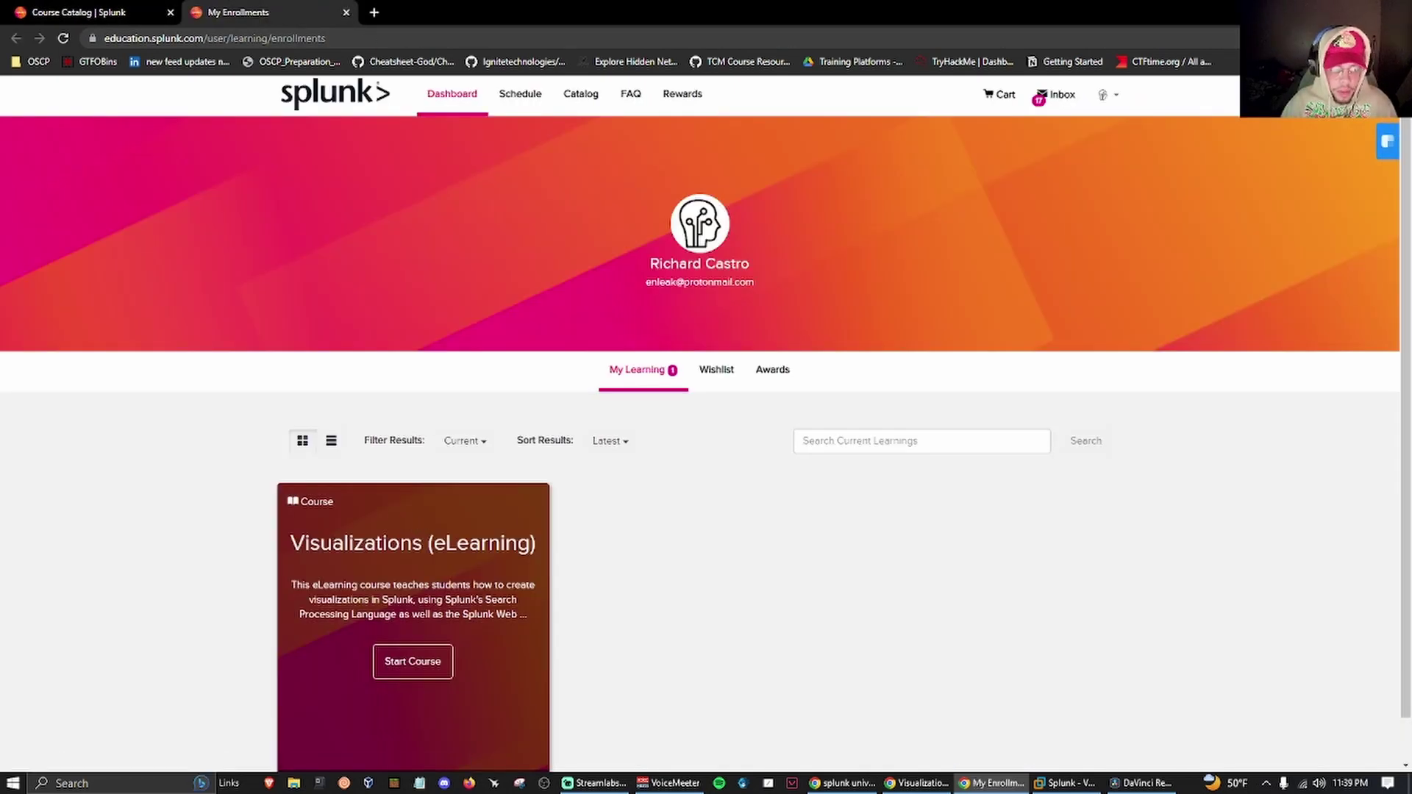
drag(290, 544, 435, 544)
click(721, 551)
Return to the course catalog and load the remaining courses for the Splunk Core Certified User certification.
click(125, 13)
scroll(1351, 609, down, 3)
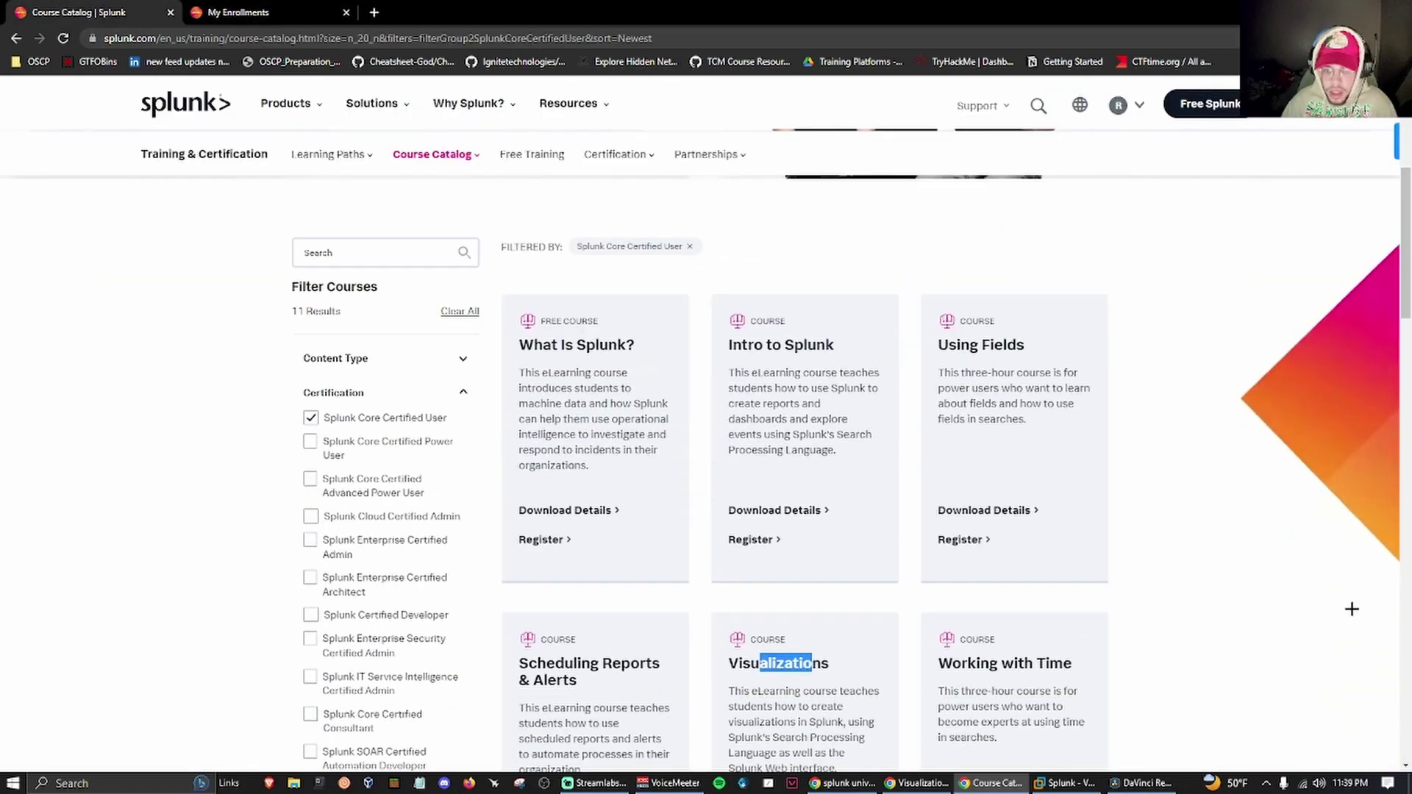
scroll(1351, 609, down, 5)
scroll(1036, 384, down, 4)
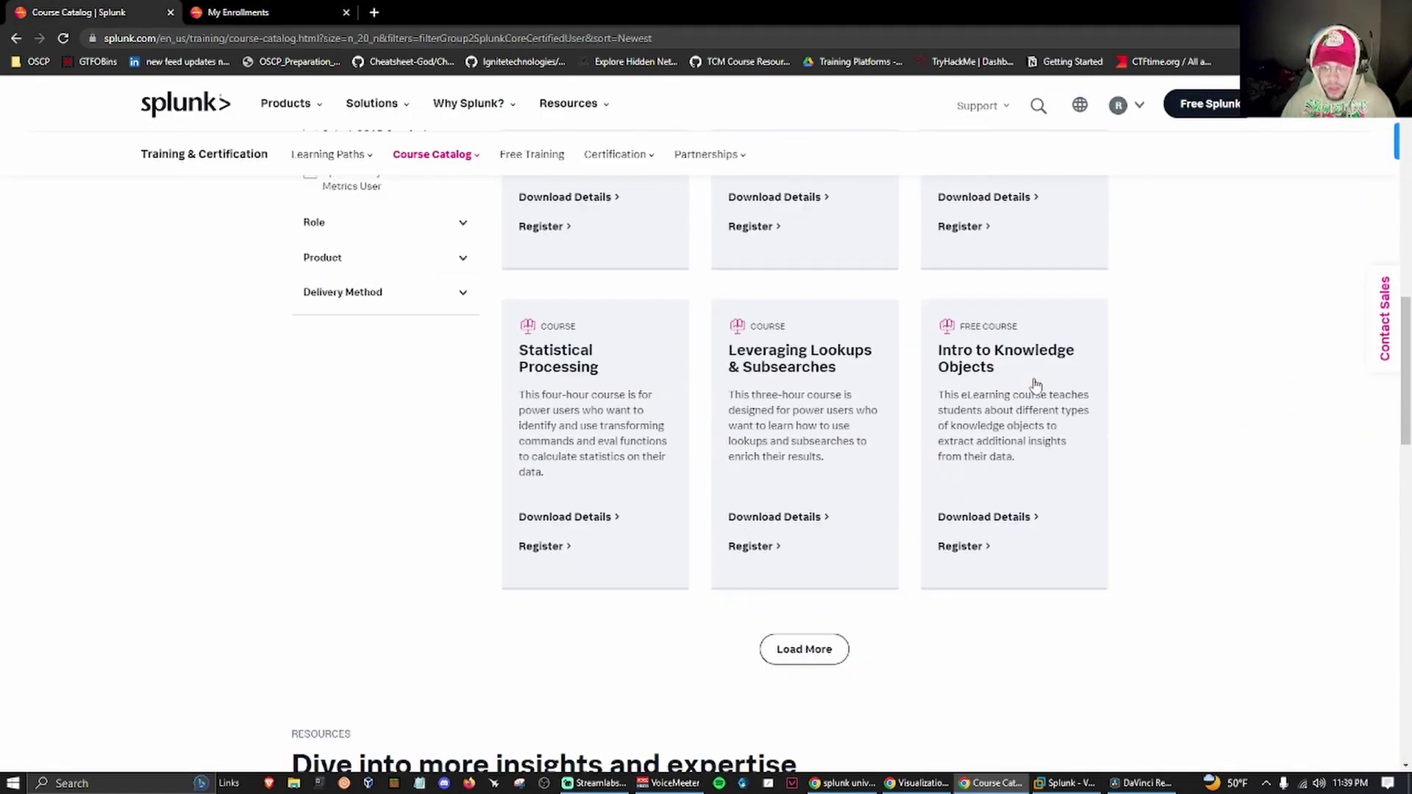
click(804, 604)
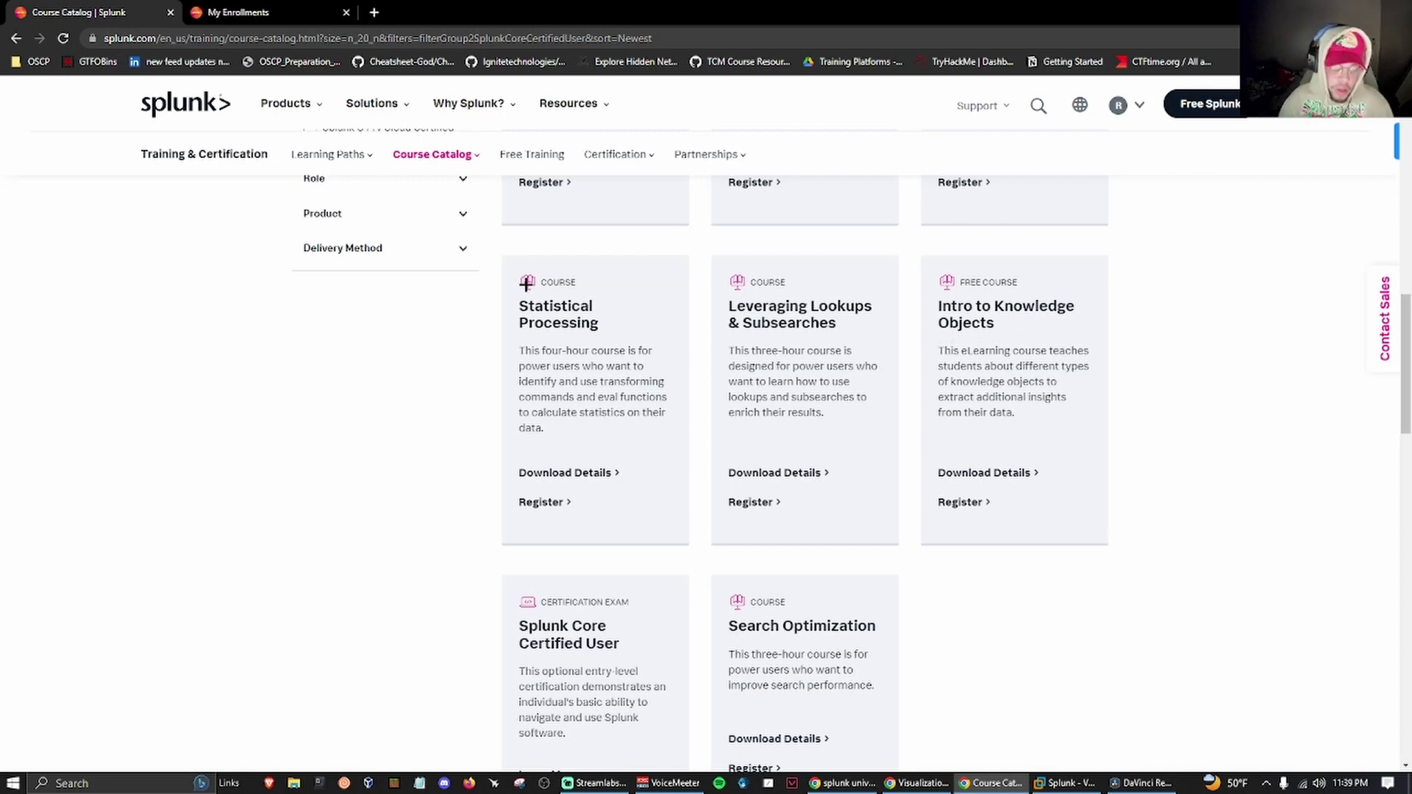
Close the course catalog browser window and switch to the event 4624 search in Splunk Enterprise in the virtual machine's Firefox.
drag(422, 12, 418, 104)
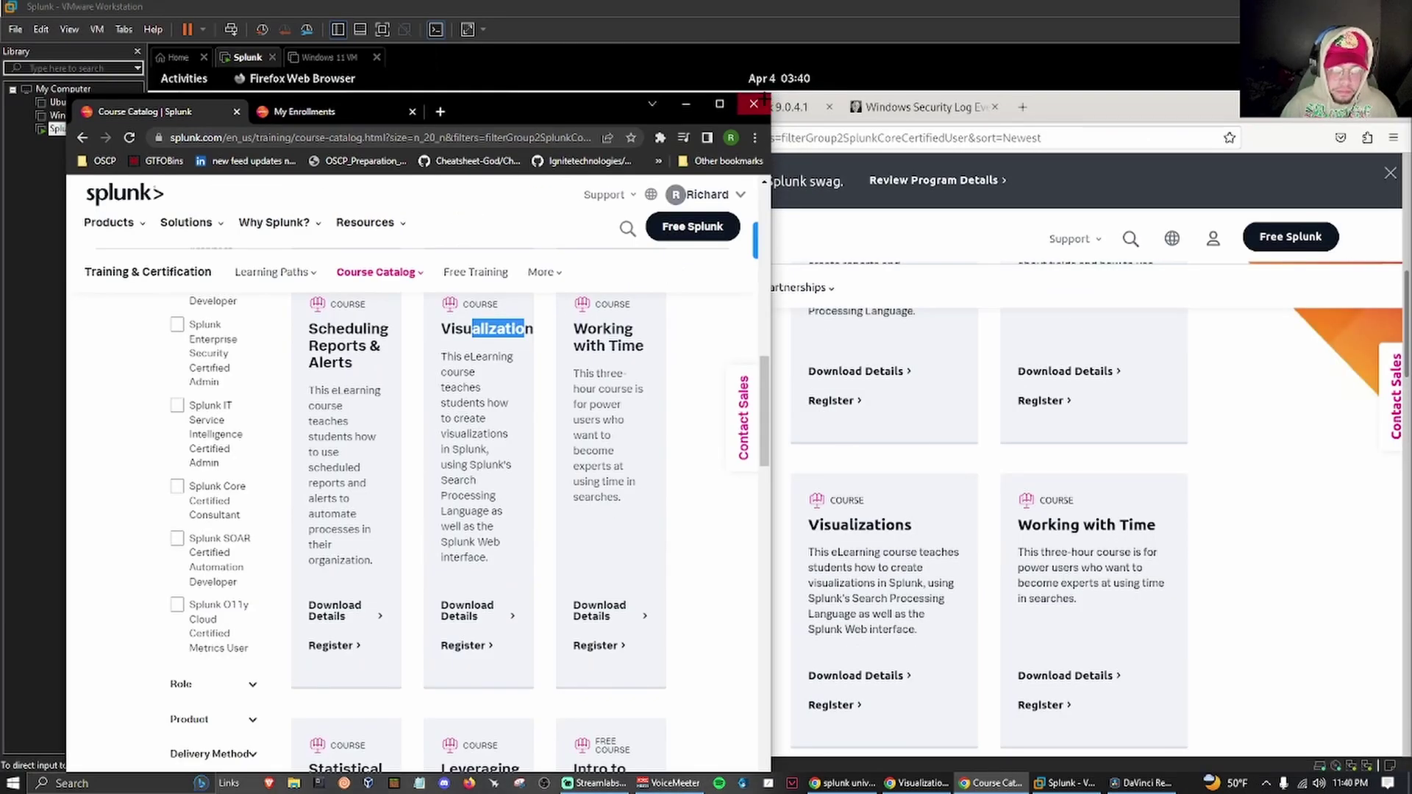
click(753, 104)
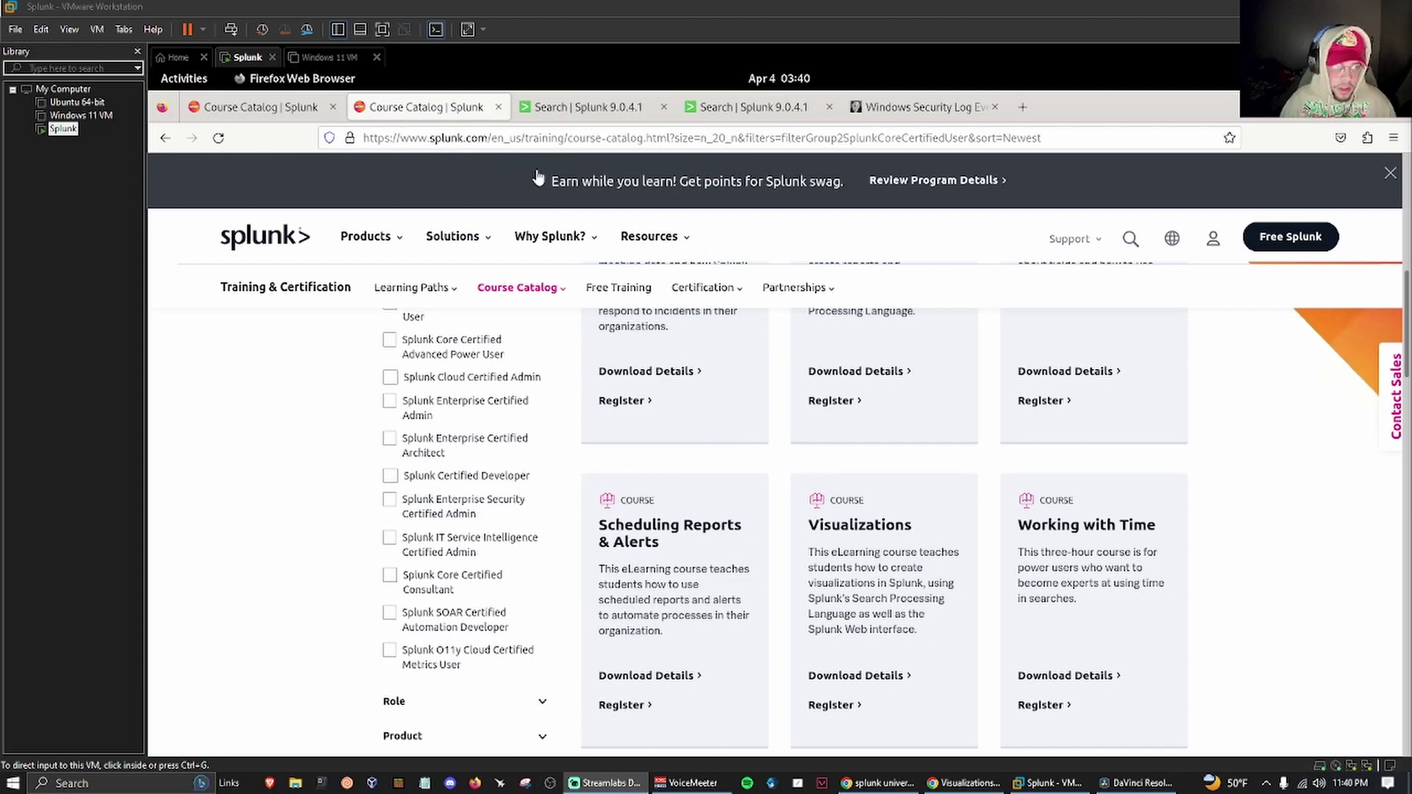
click(571, 122)
click(565, 112)
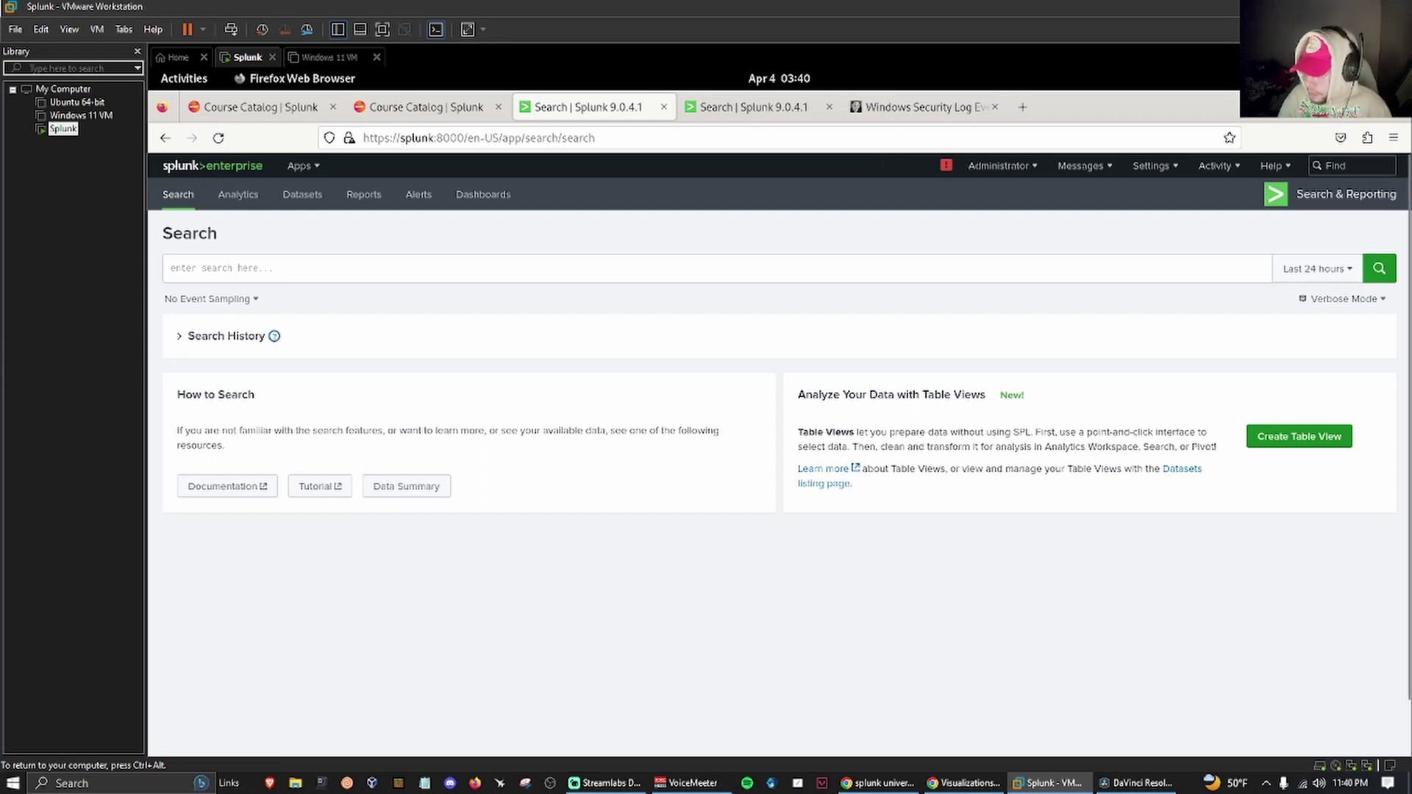
click(774, 114)
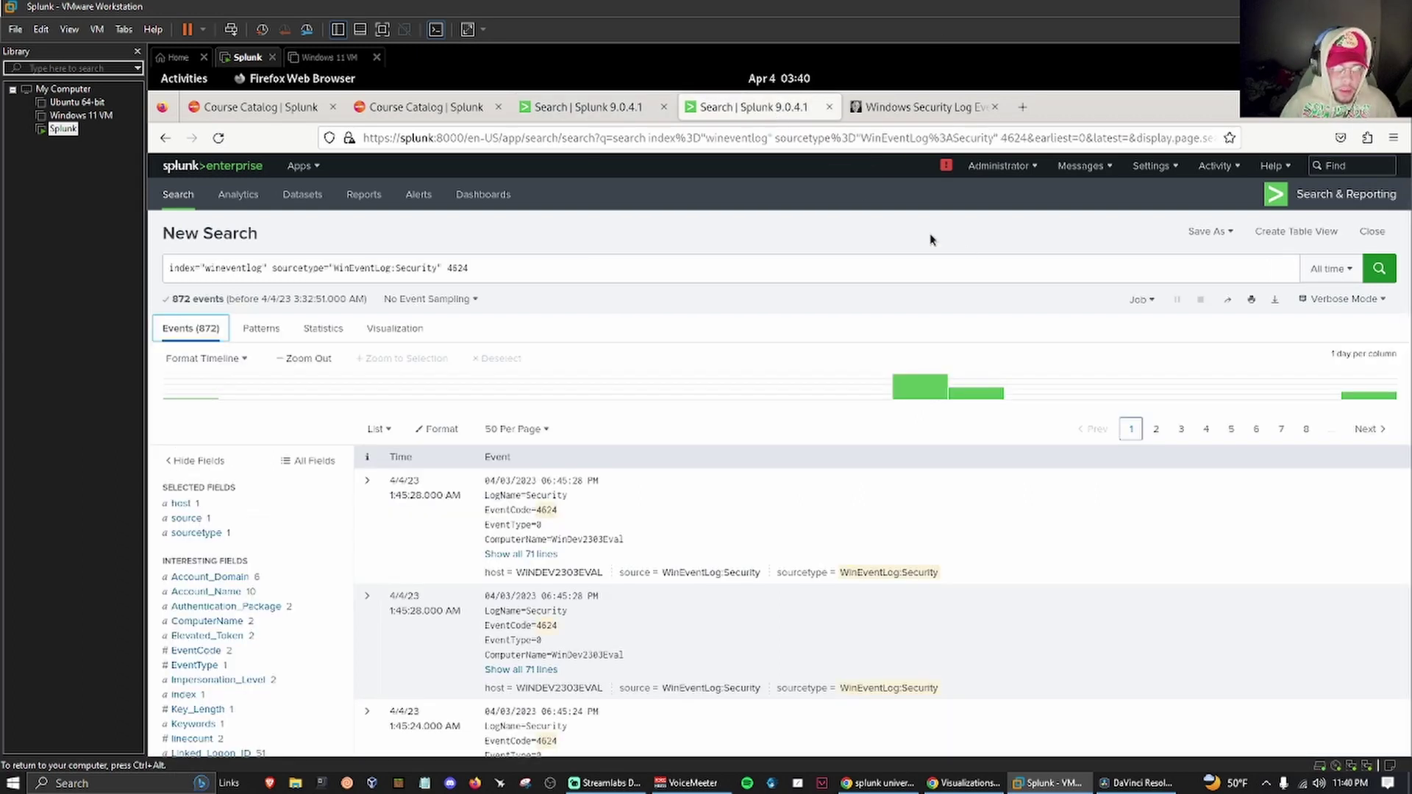
Remove the sourcetype and 4624 terms from the query and run the search as index="wineventlog".
click(506, 268)
drag(274, 267, 467, 269)
key(BackSpace)
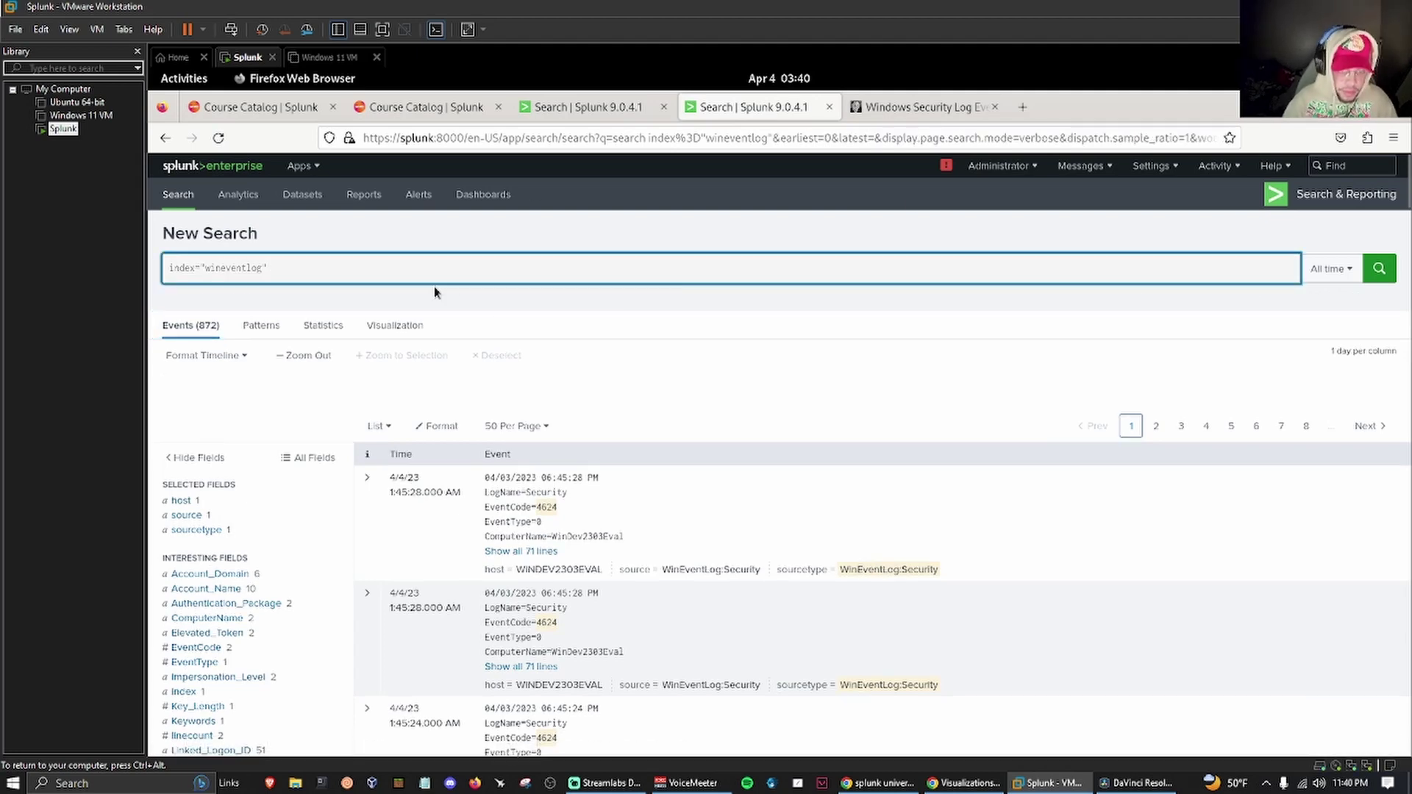
key(Return)
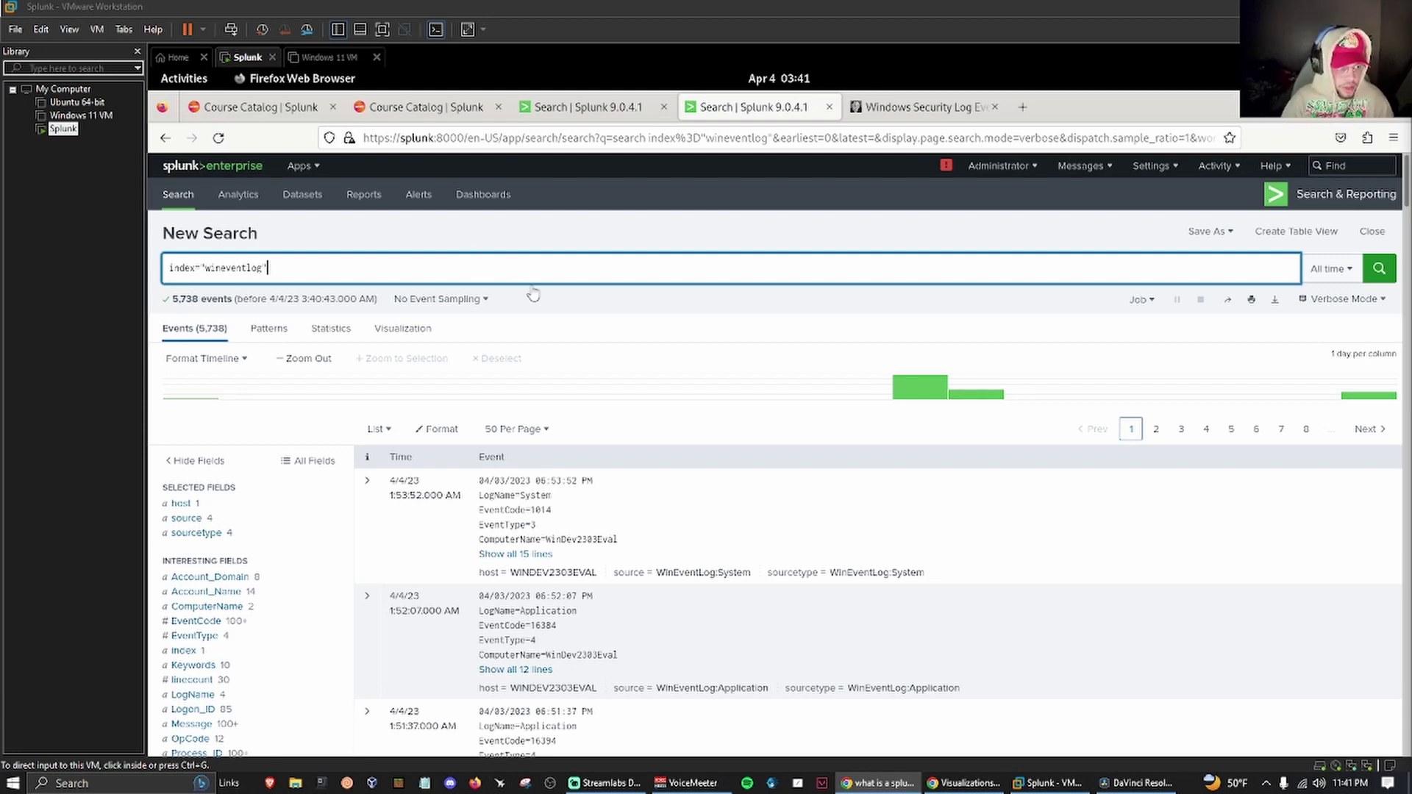
click(291, 263)
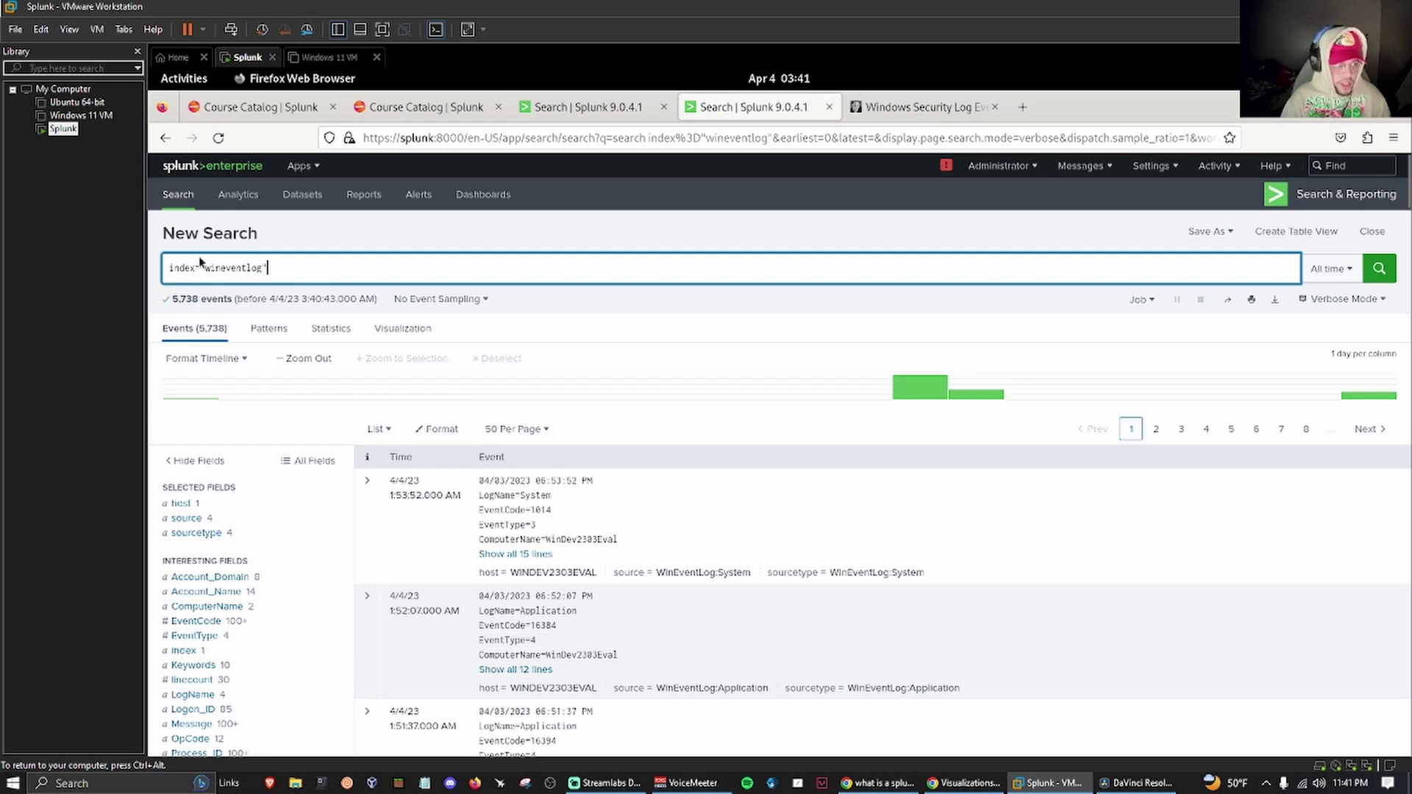
drag(209, 268, 260, 269)
click(281, 268)
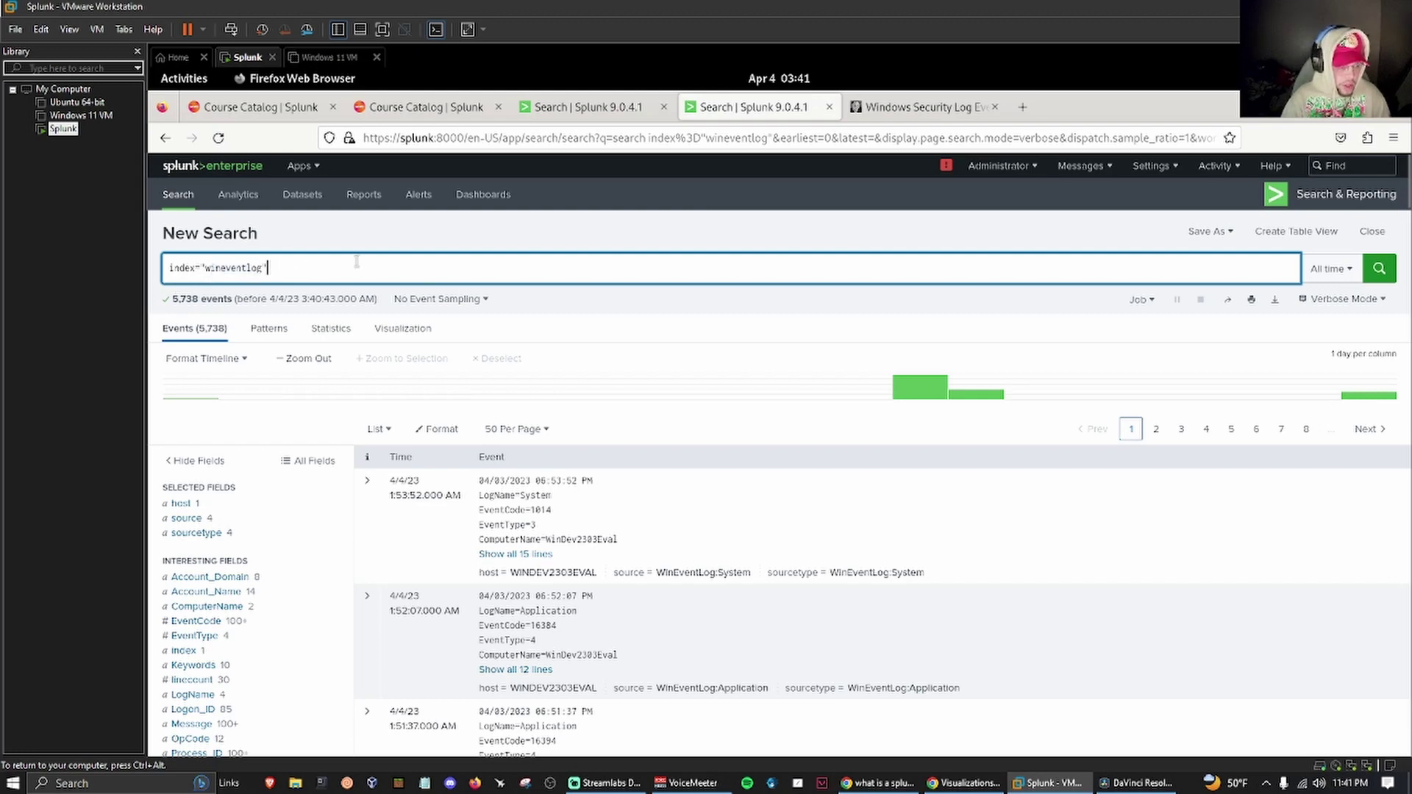
click(1378, 269)
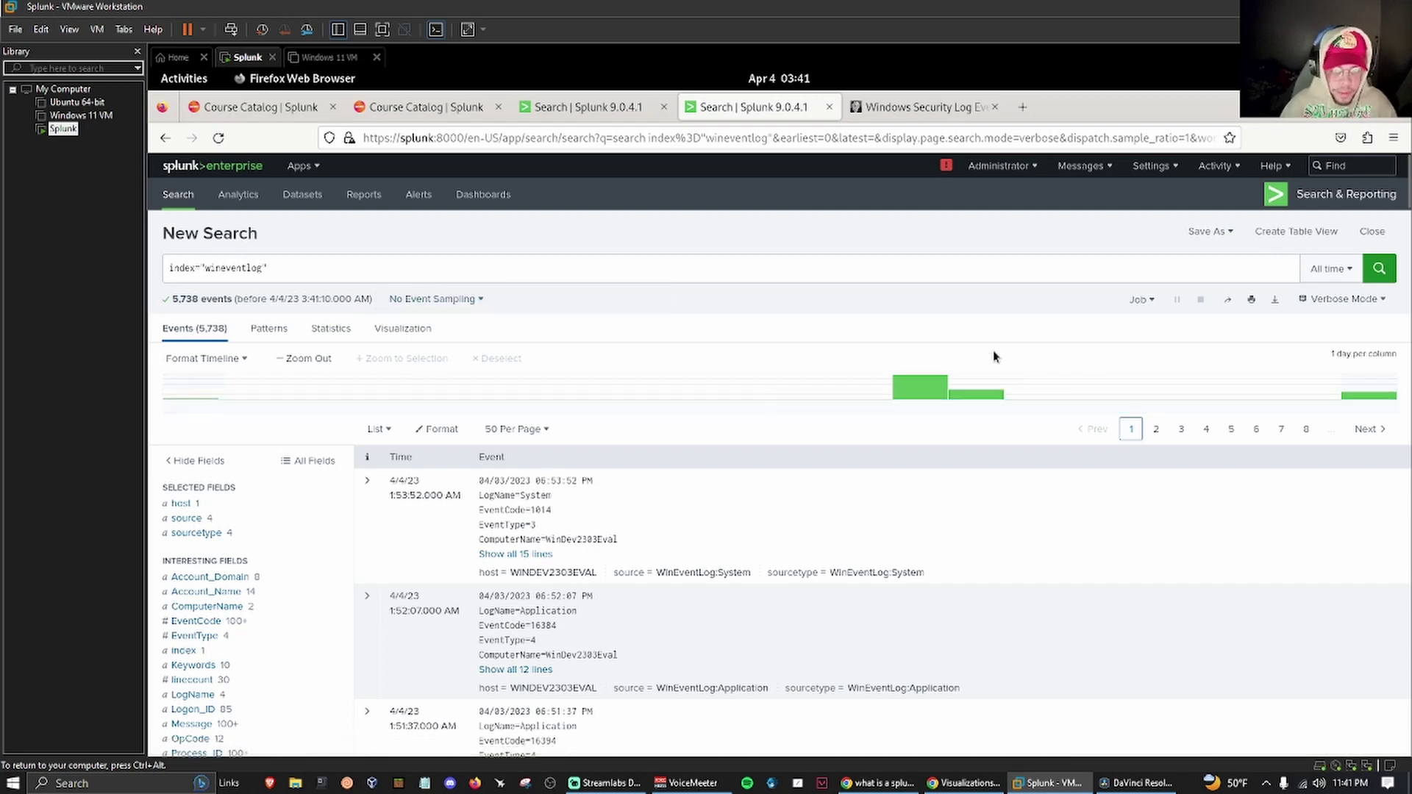
Examine the values of the selected fields host, source and sourcetype for the wineventlog events.
scroll(356, 473, down, 3)
scroll(356, 473, down, 4)
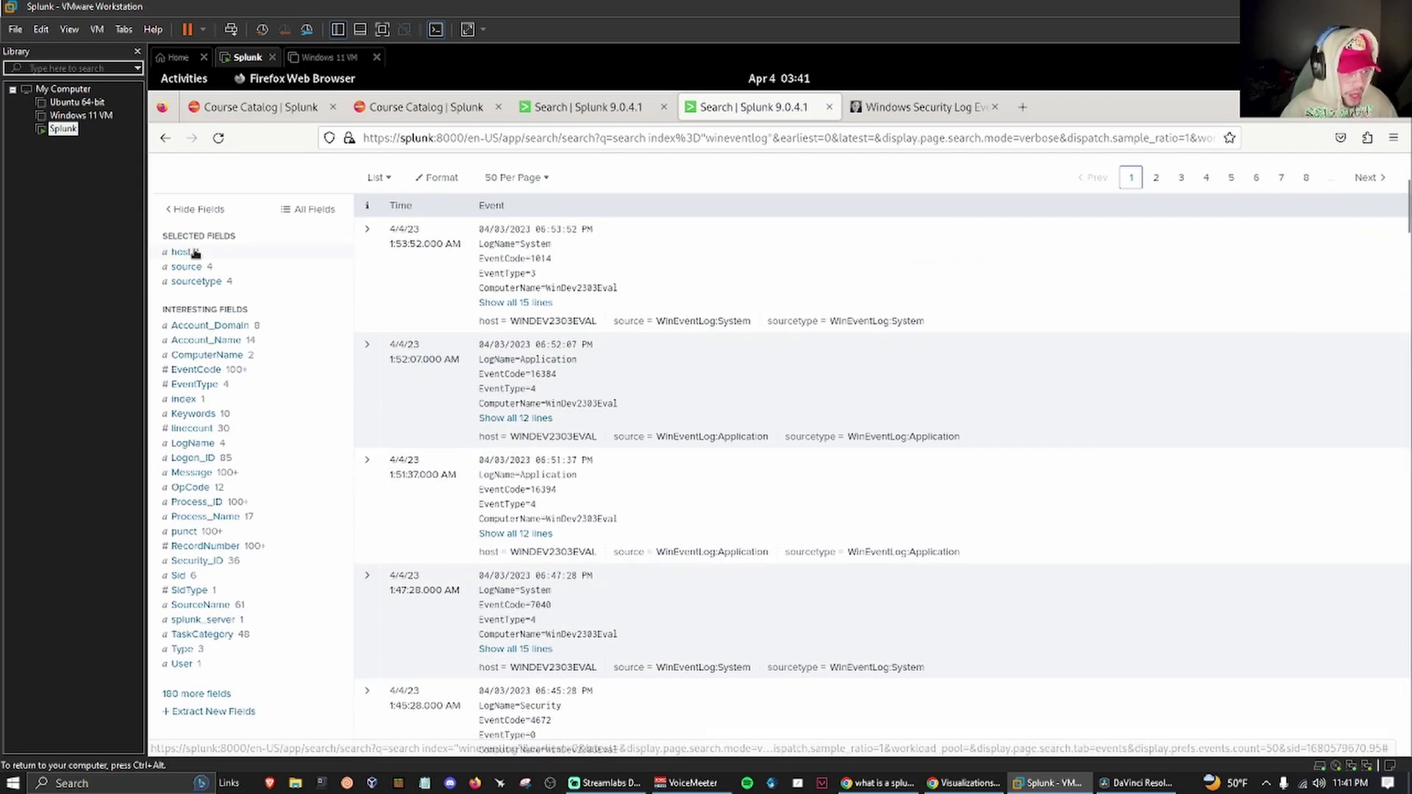
click(194, 251)
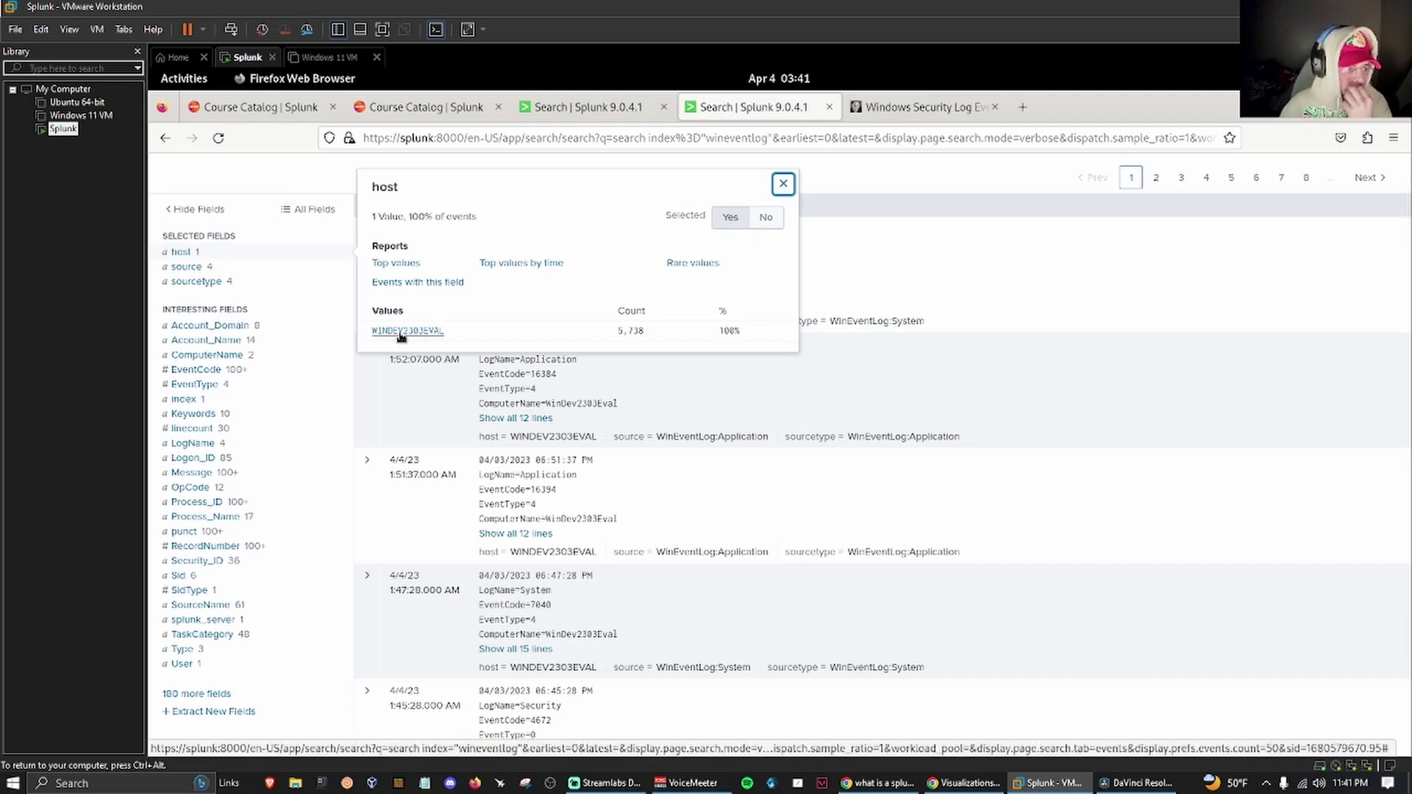
click(197, 268)
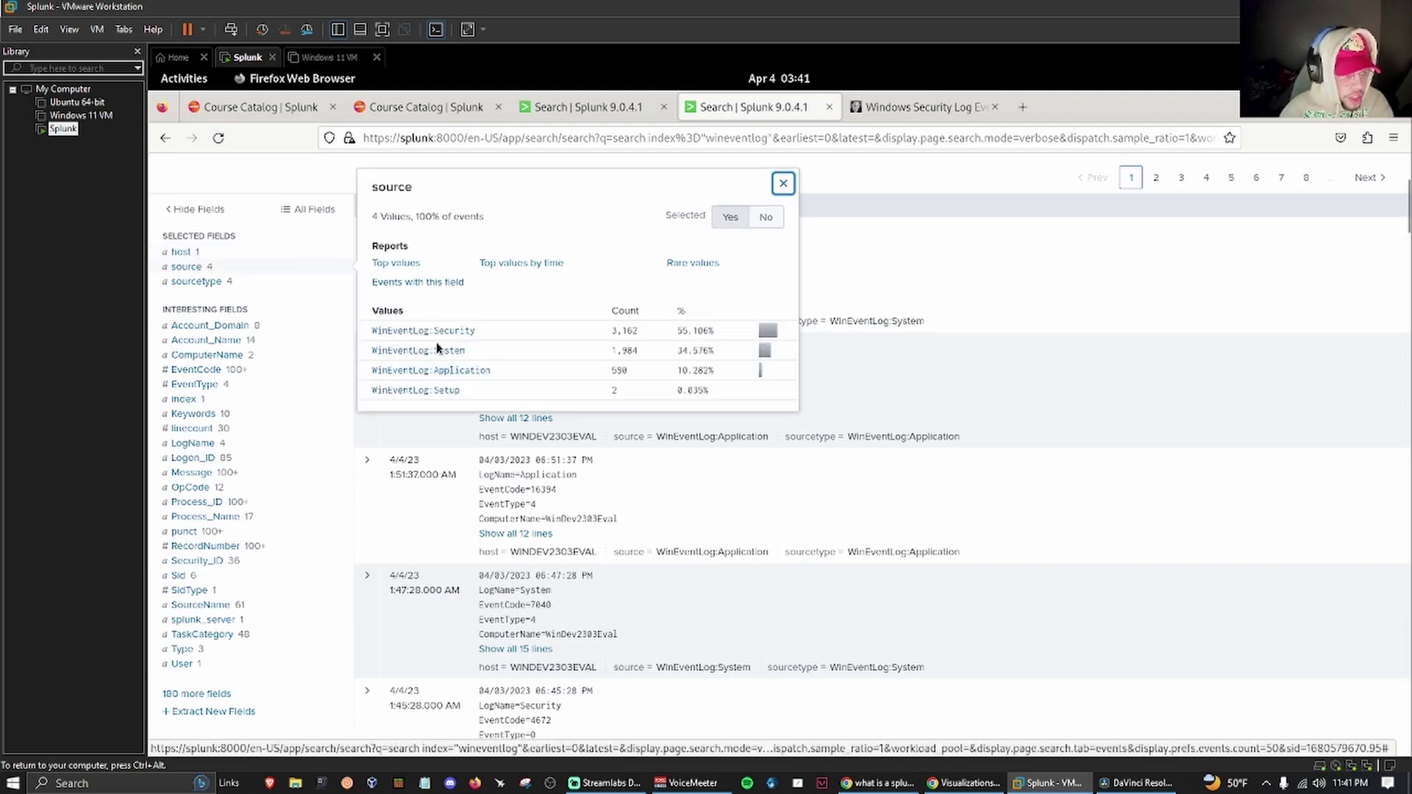
click(212, 282)
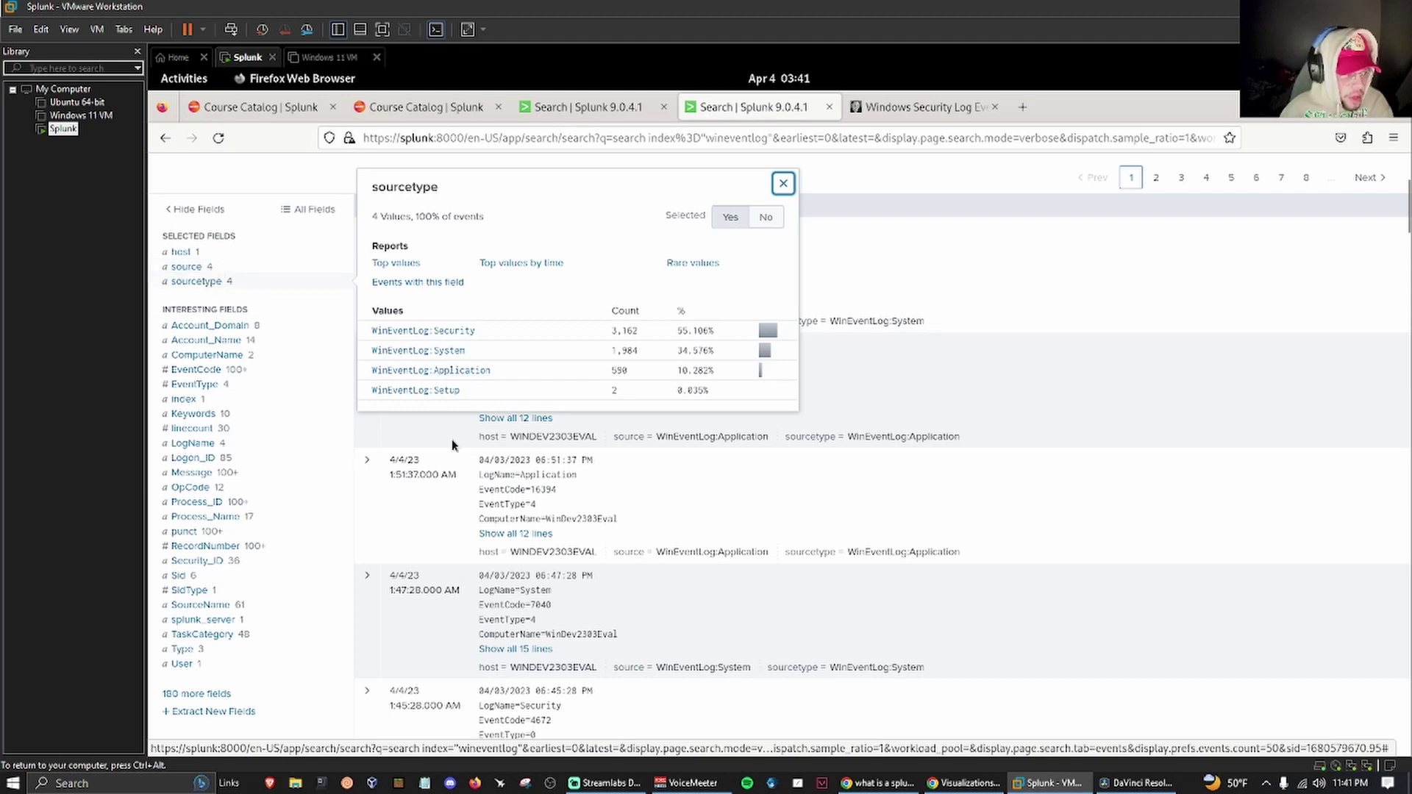
click(193, 269)
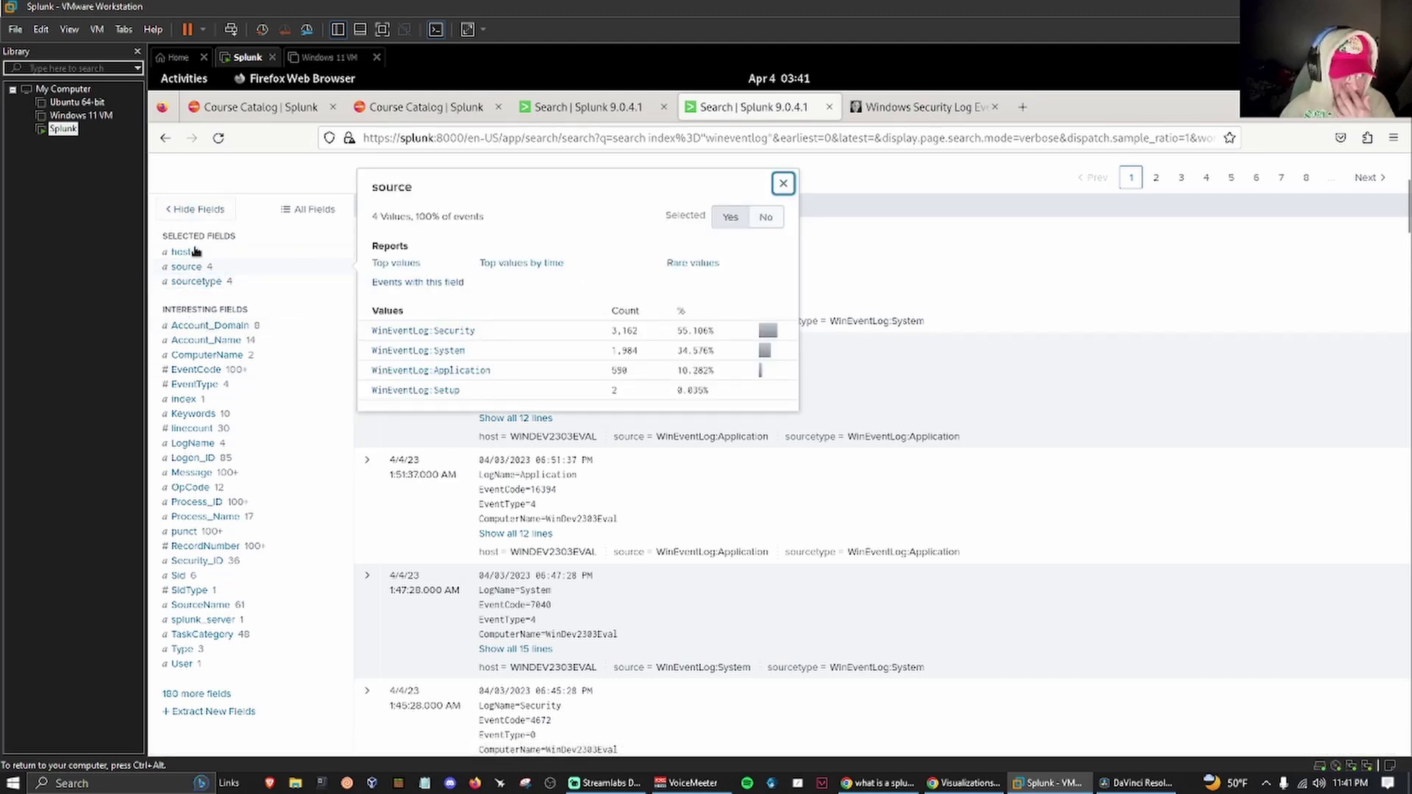
click(254, 252)
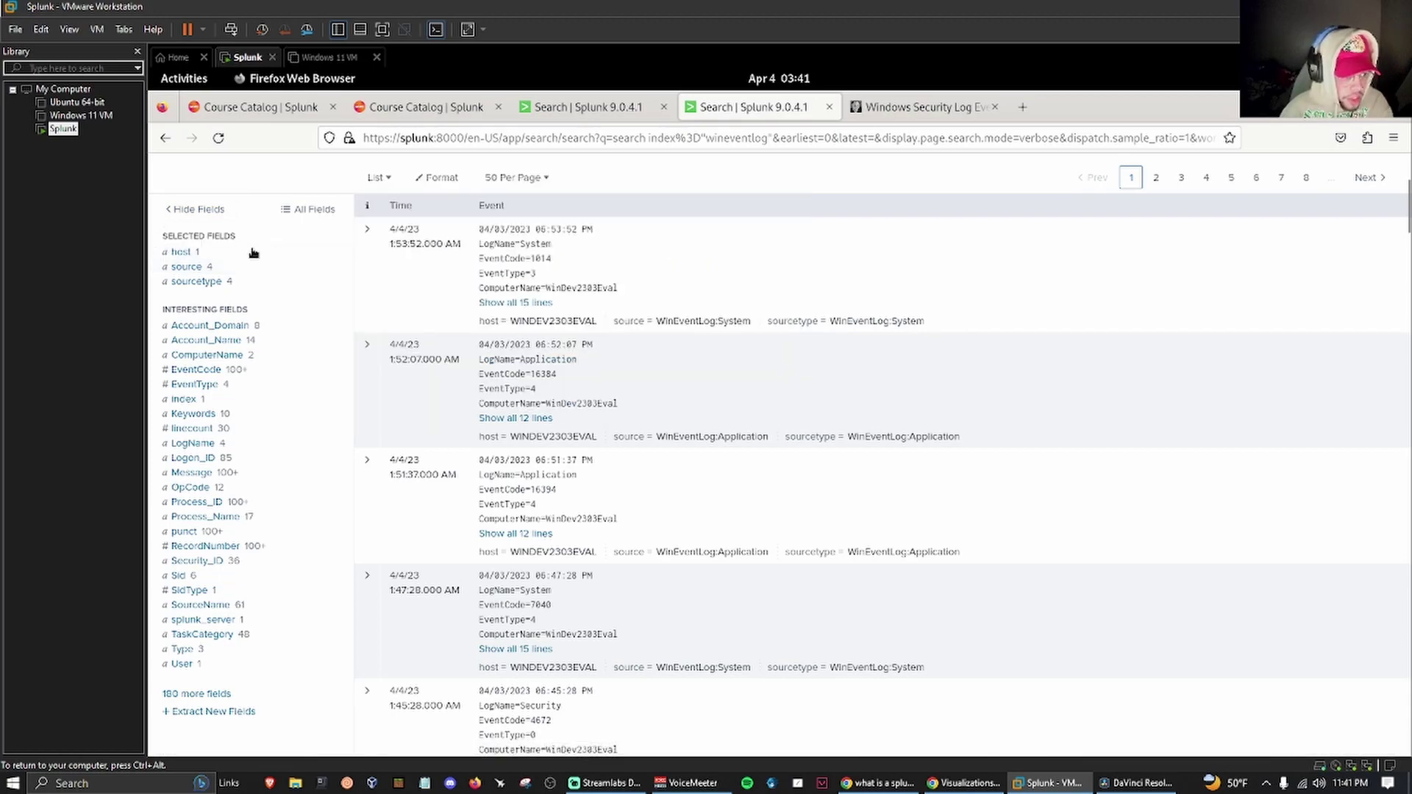
Look through the list of events returned for the wineventlog index and return to the search query.
scroll(306, 573, down, 3)
scroll(258, 629, up, 6)
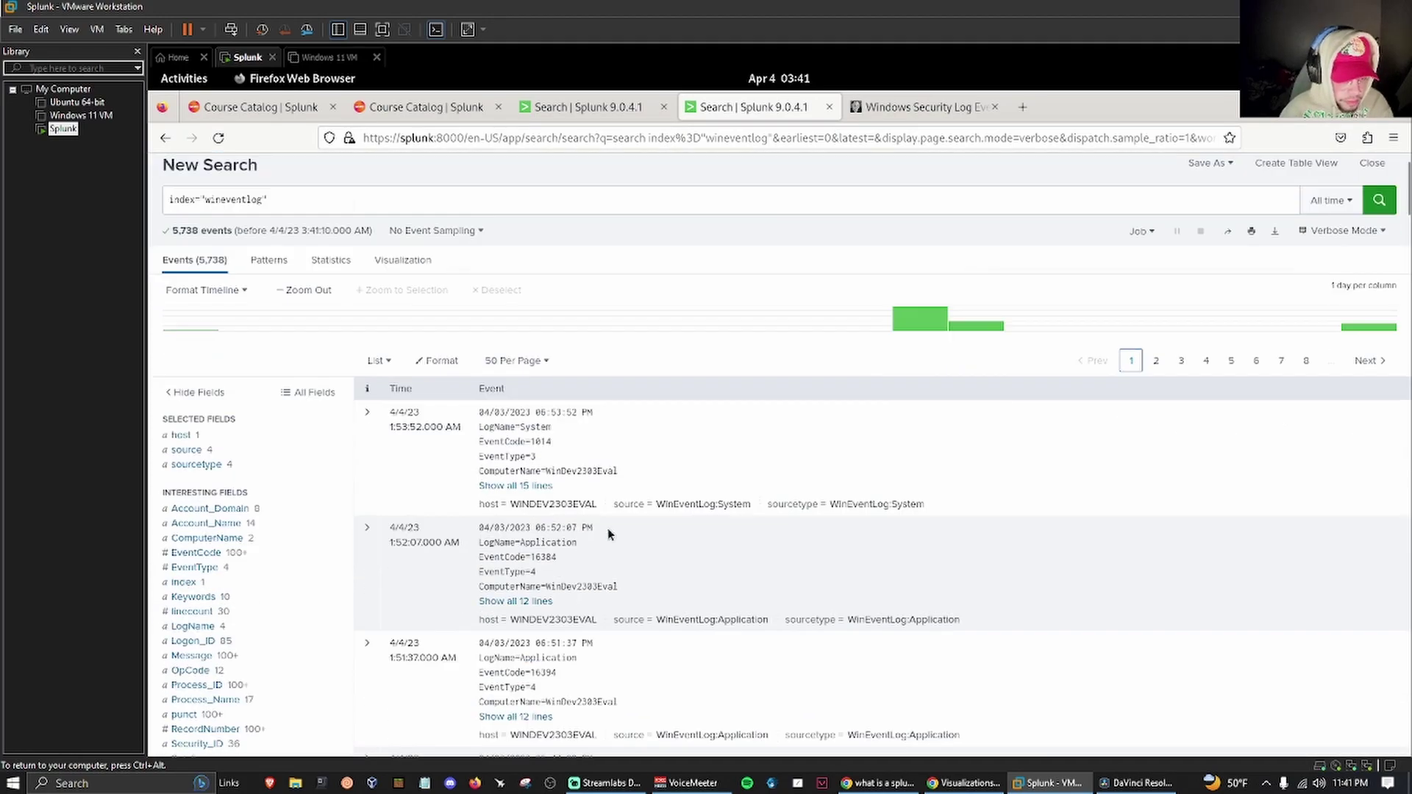
scroll(608, 528, down, 15)
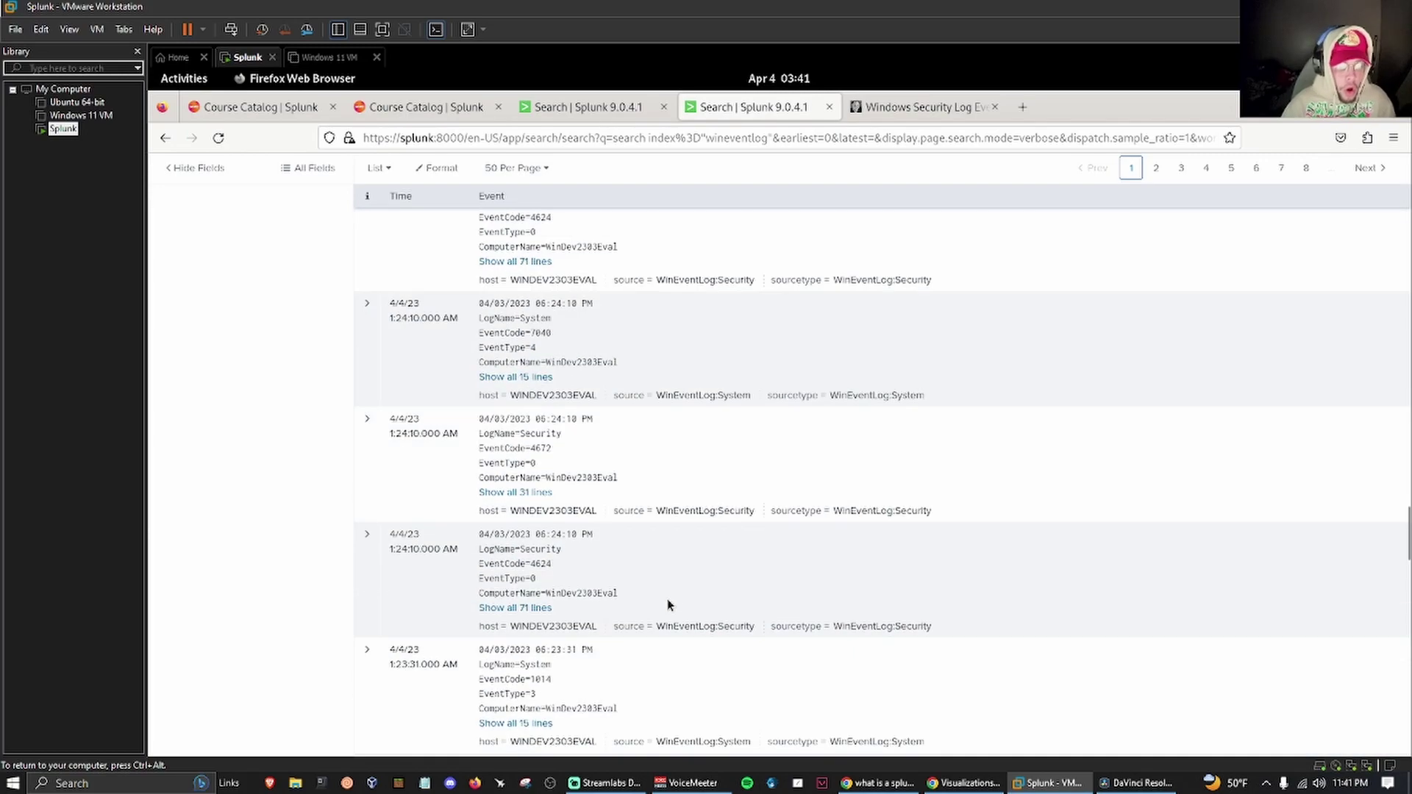
scroll(668, 599, up, 10)
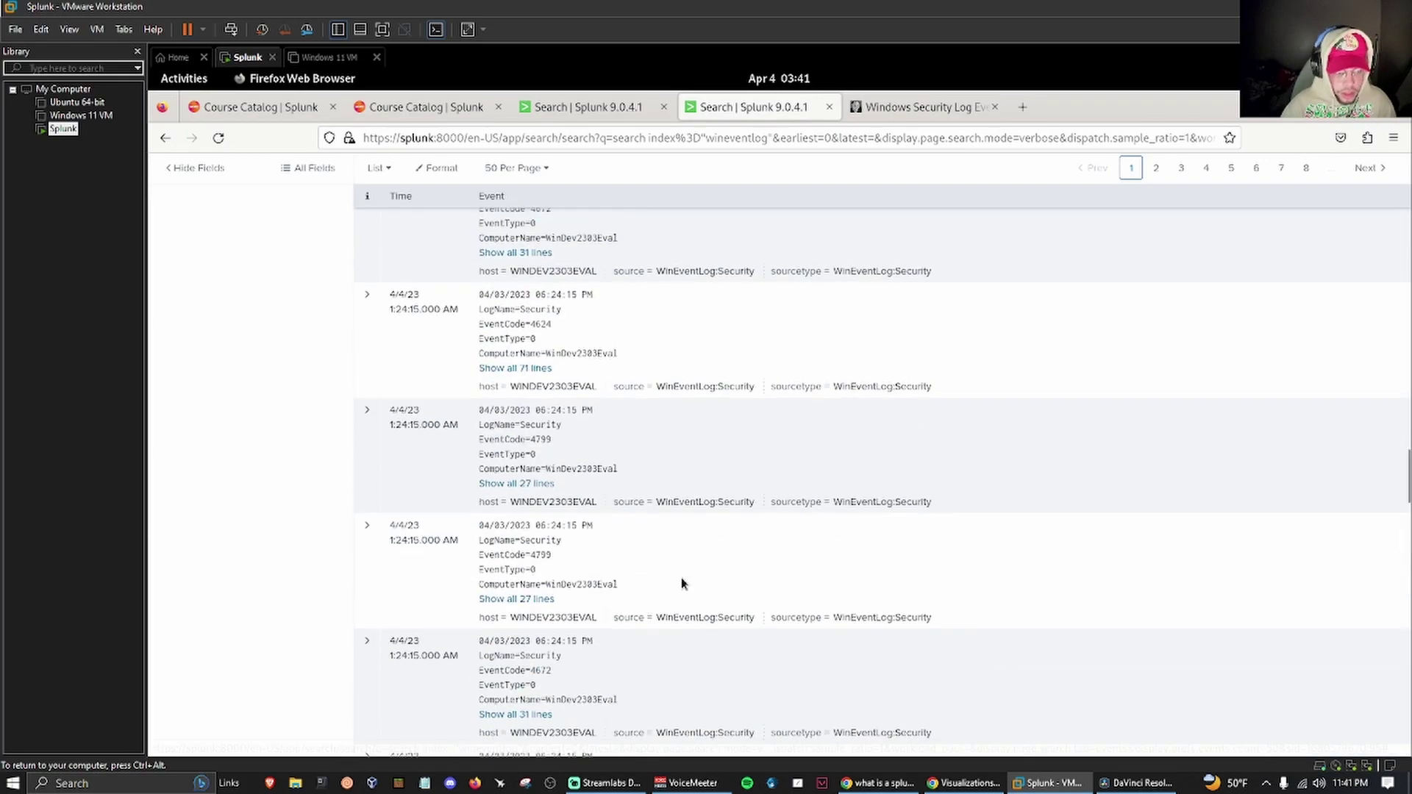
scroll(682, 581, up, 10)
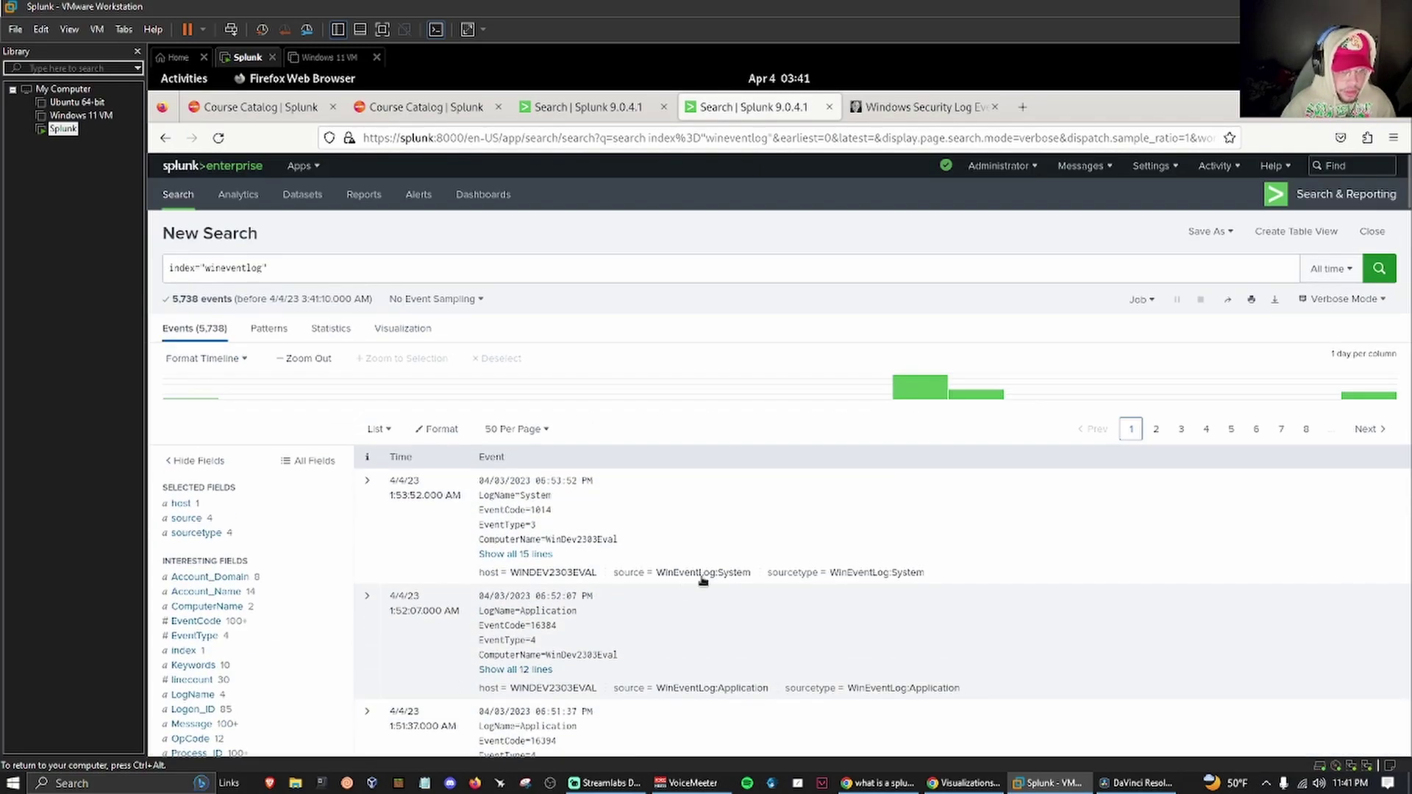
click(353, 272)
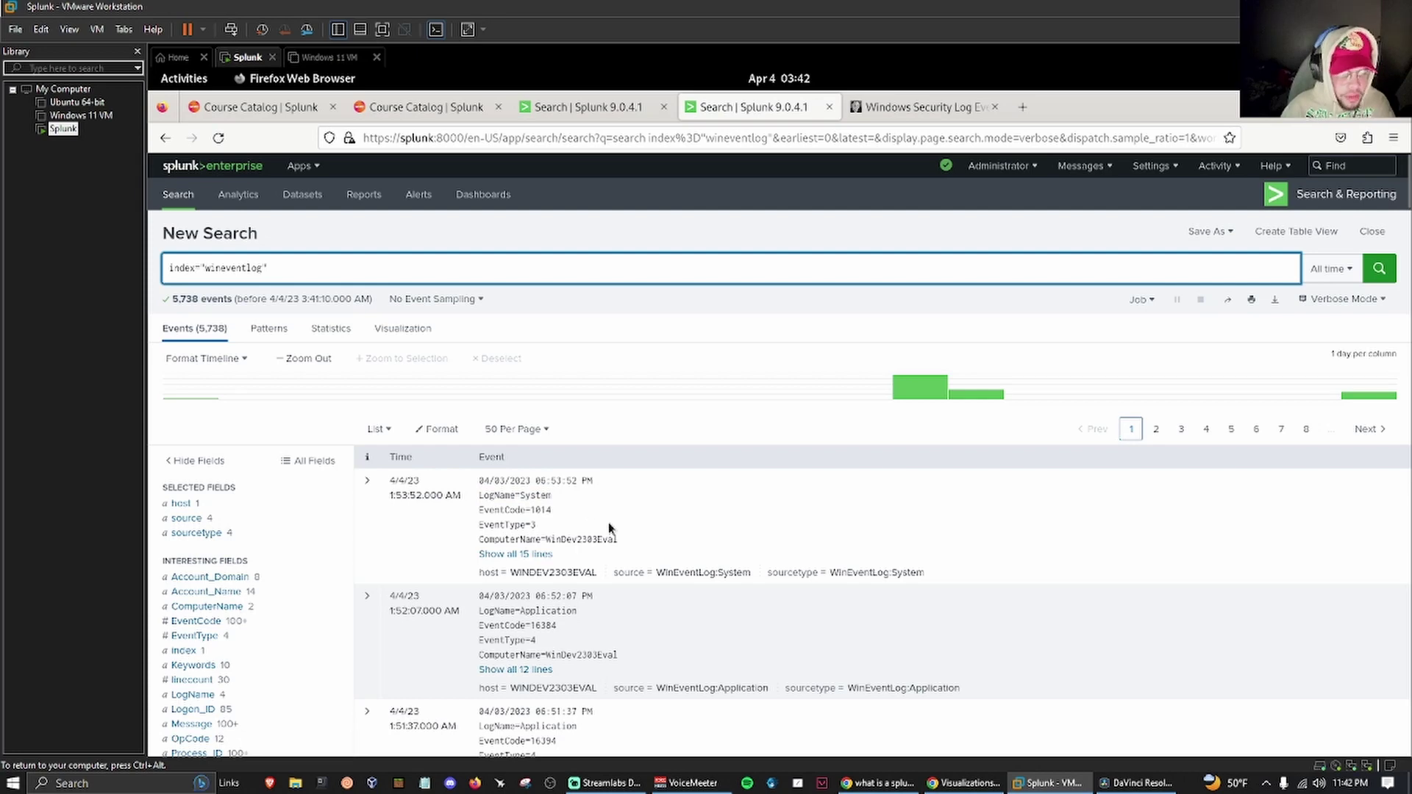
Read the description of Windows Security Log Event ID 4624 on the Ultimate IT Security encyclopedia page.
click(919, 107)
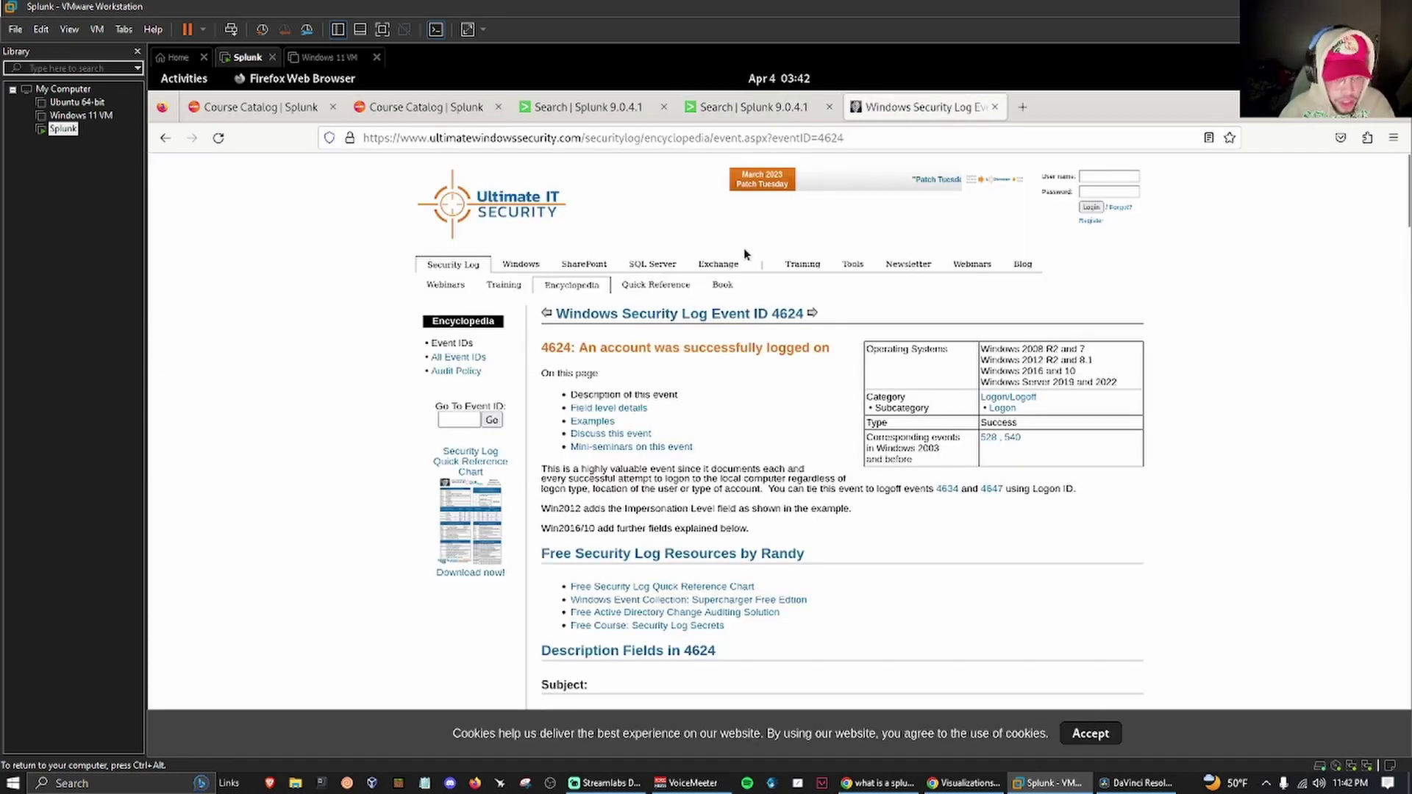
drag(543, 342, 590, 347)
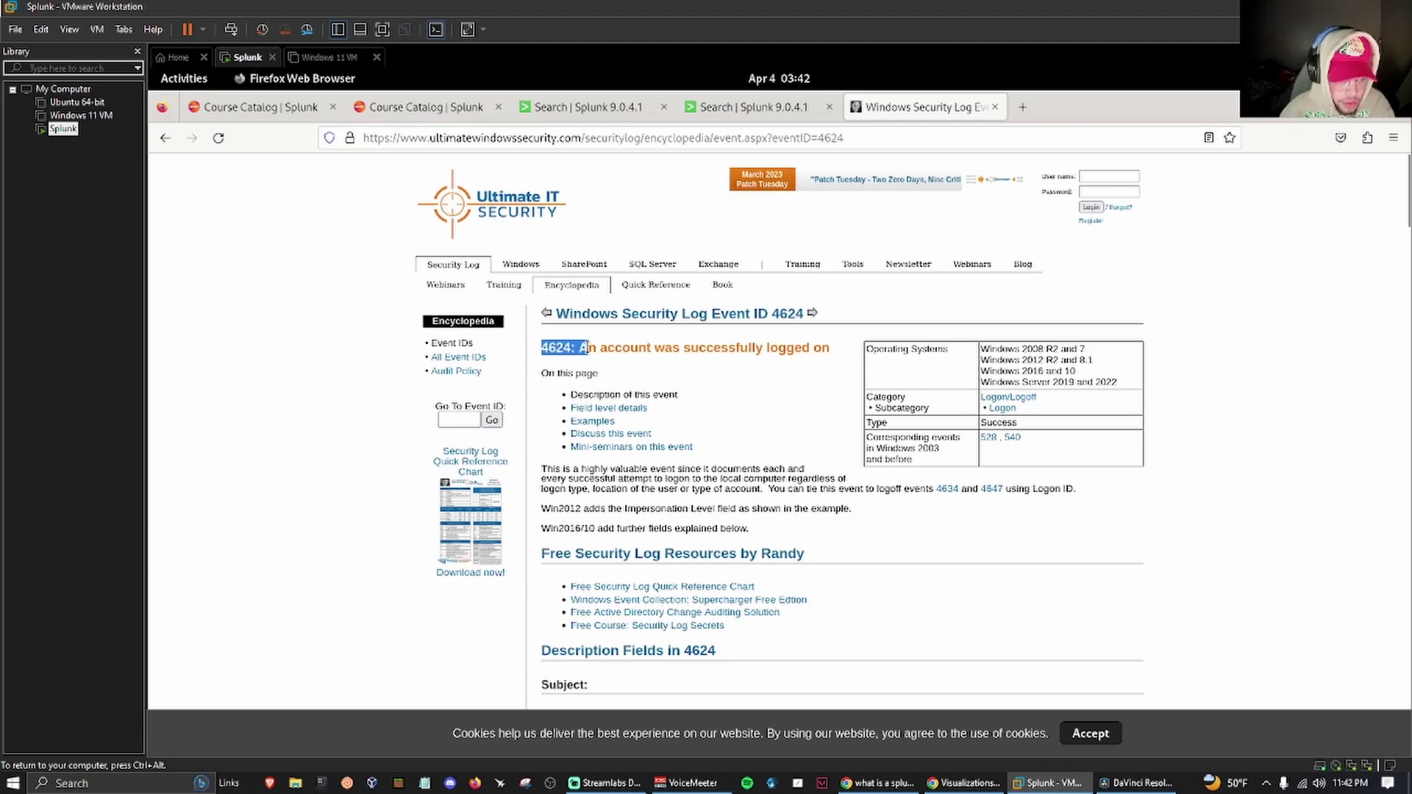
drag(698, 348, 841, 350)
click(839, 352)
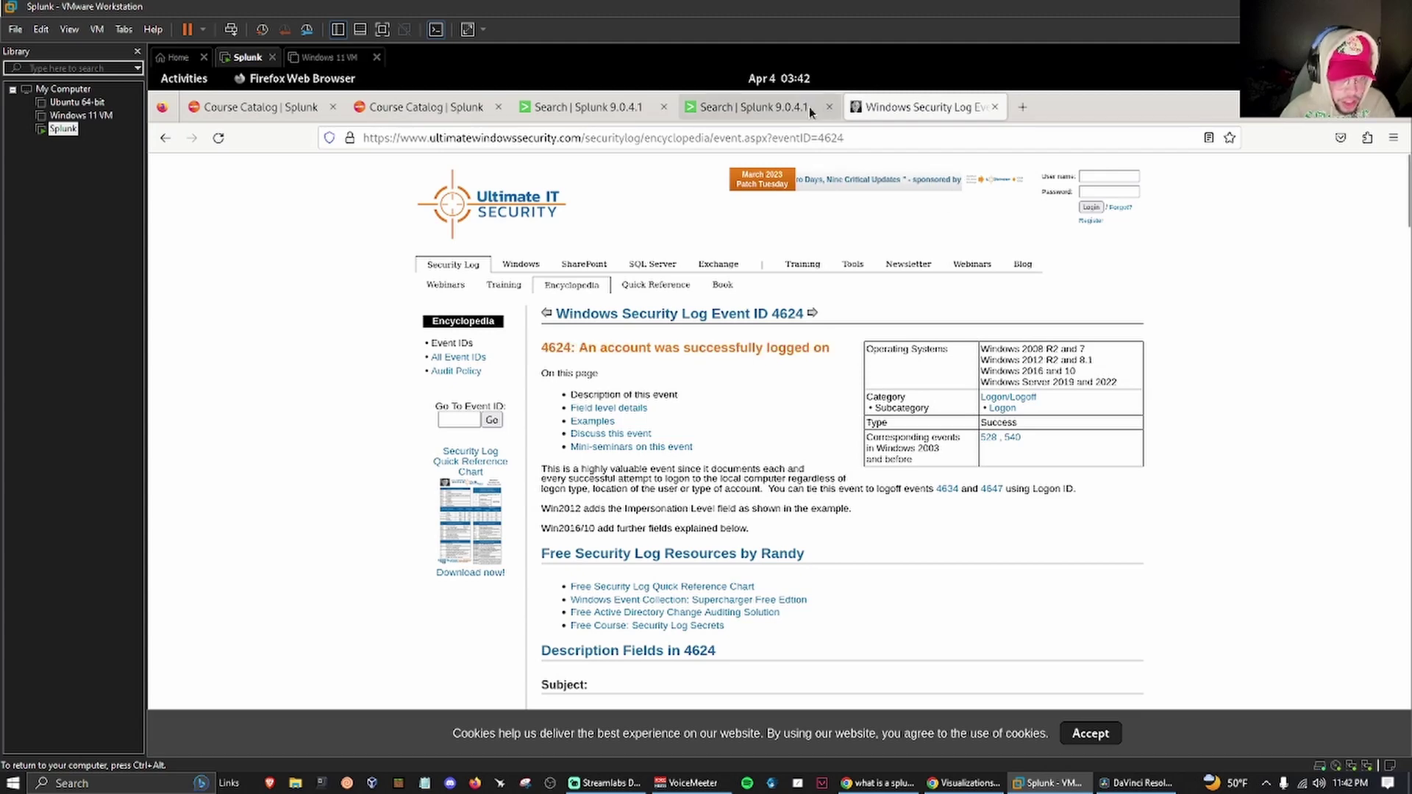
Return to the wineventlog search and narrow it to the sourcetype value WinEventLog:Security.
click(773, 113)
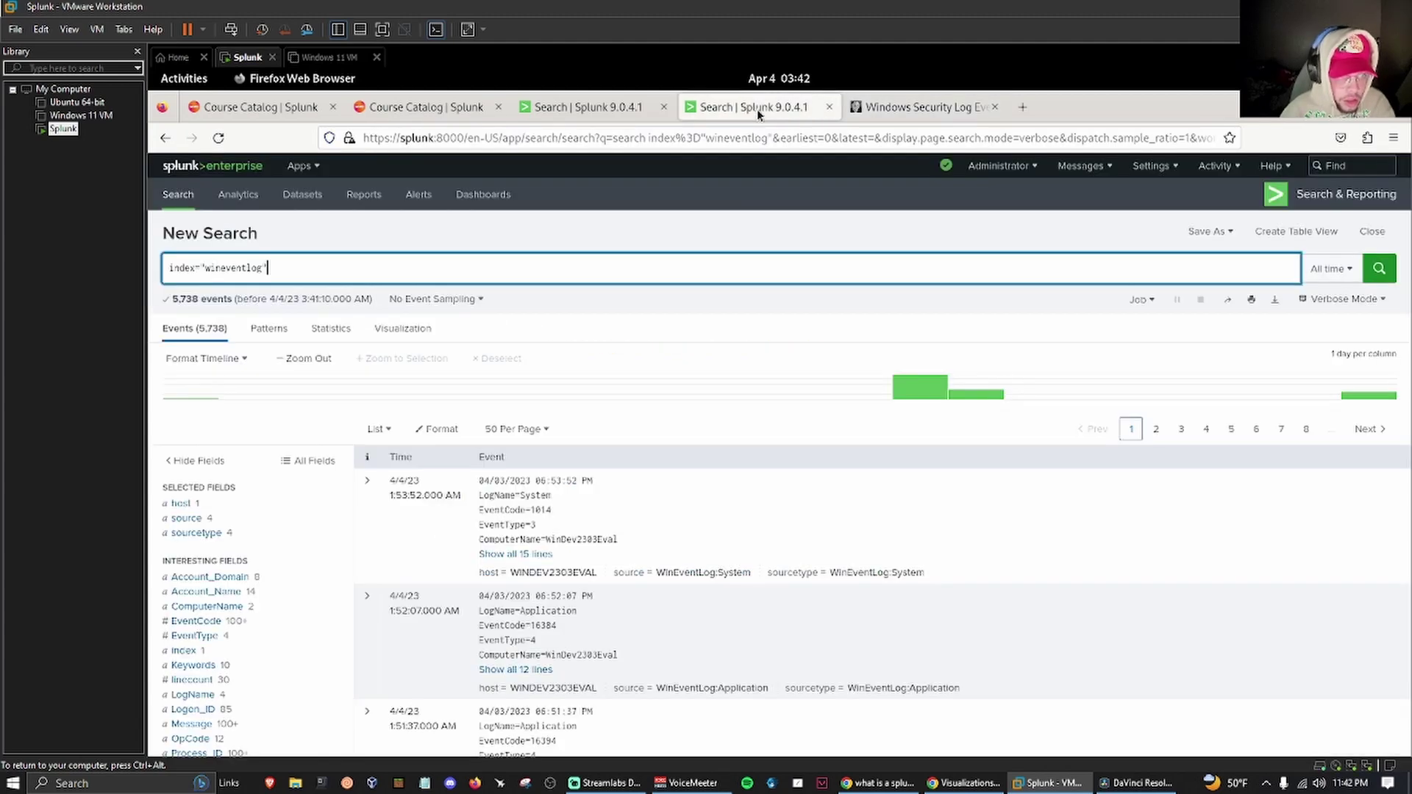
click(406, 273)
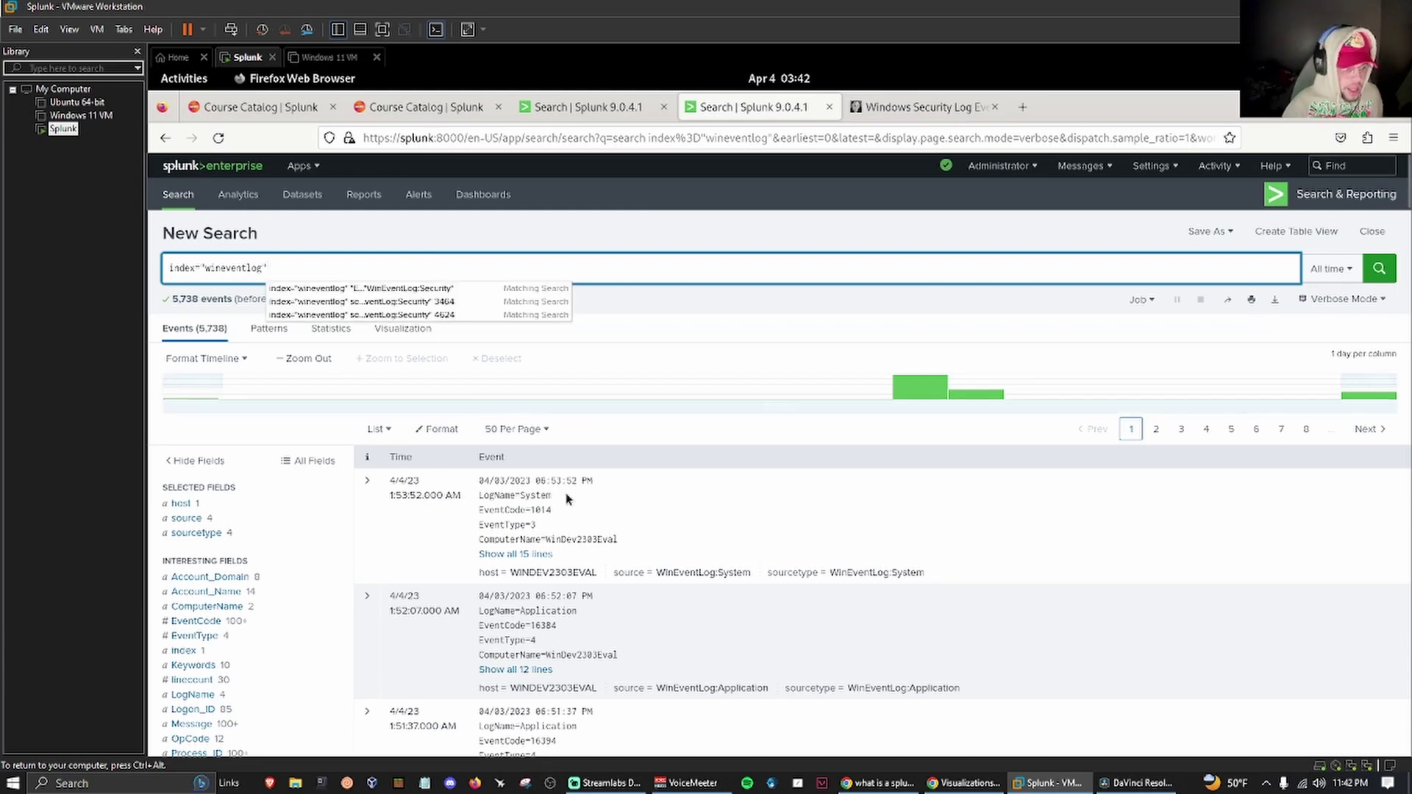
click(197, 532)
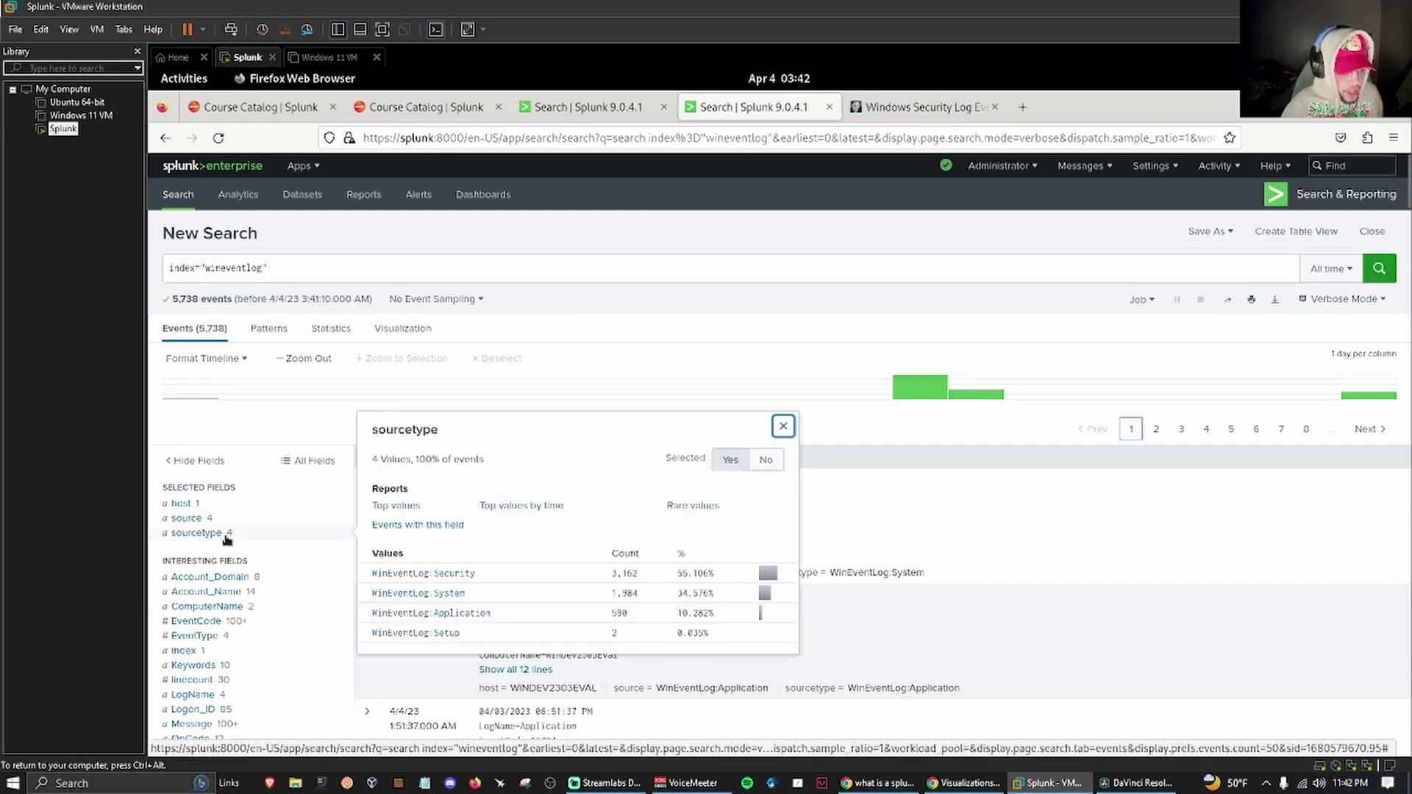
drag(371, 576, 477, 573)
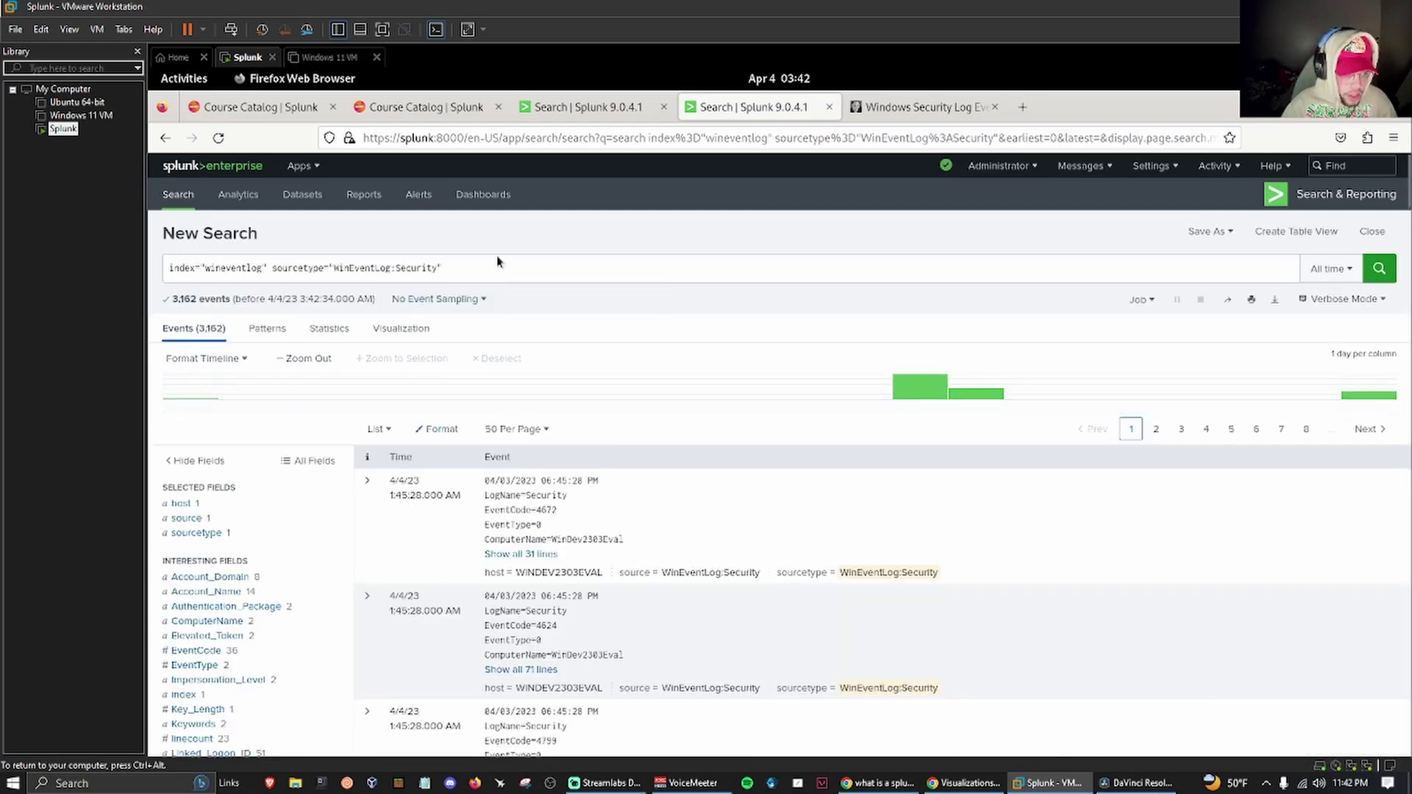
Add the event ID 4624 to the WinEventLog:Security search and run it.
click(916, 107)
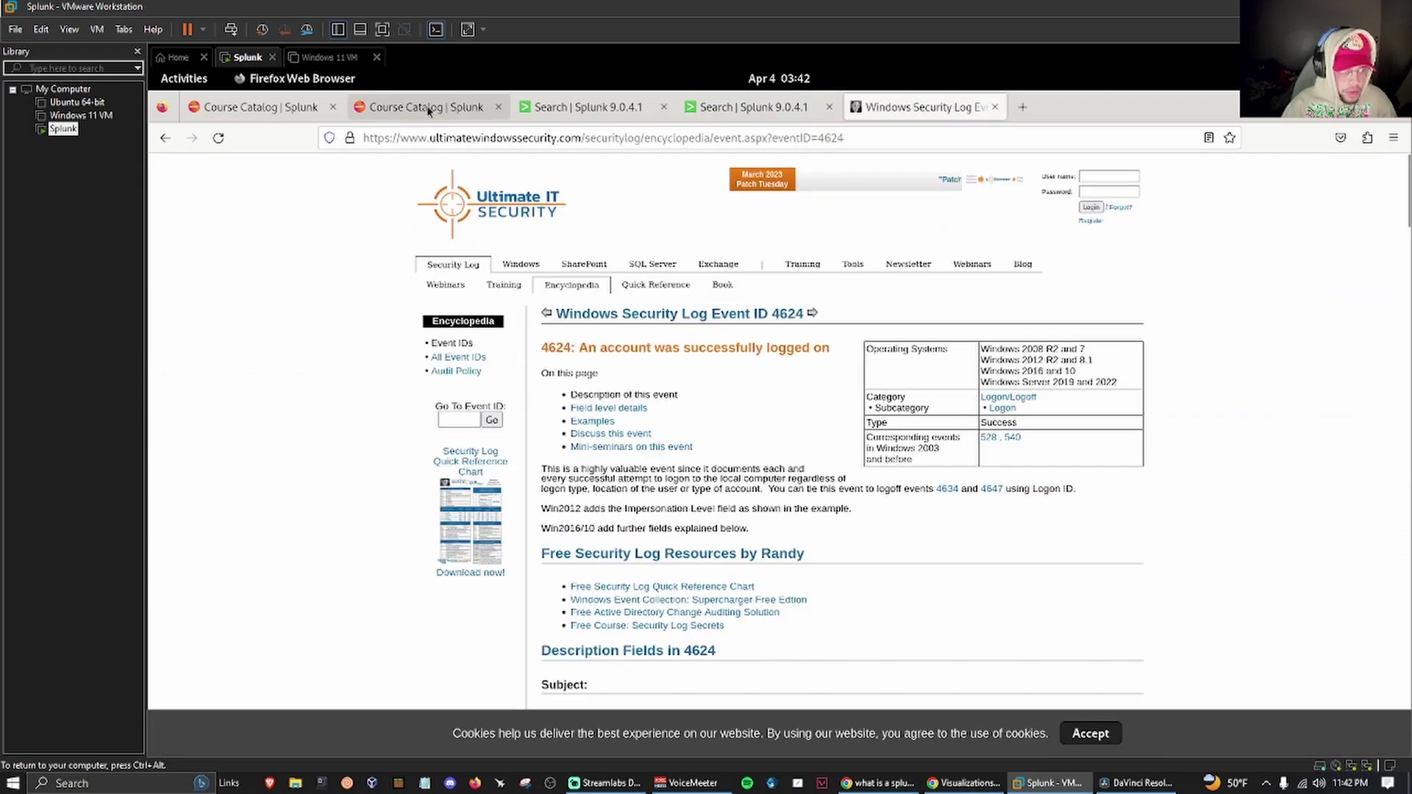
click(728, 104)
click(468, 267)
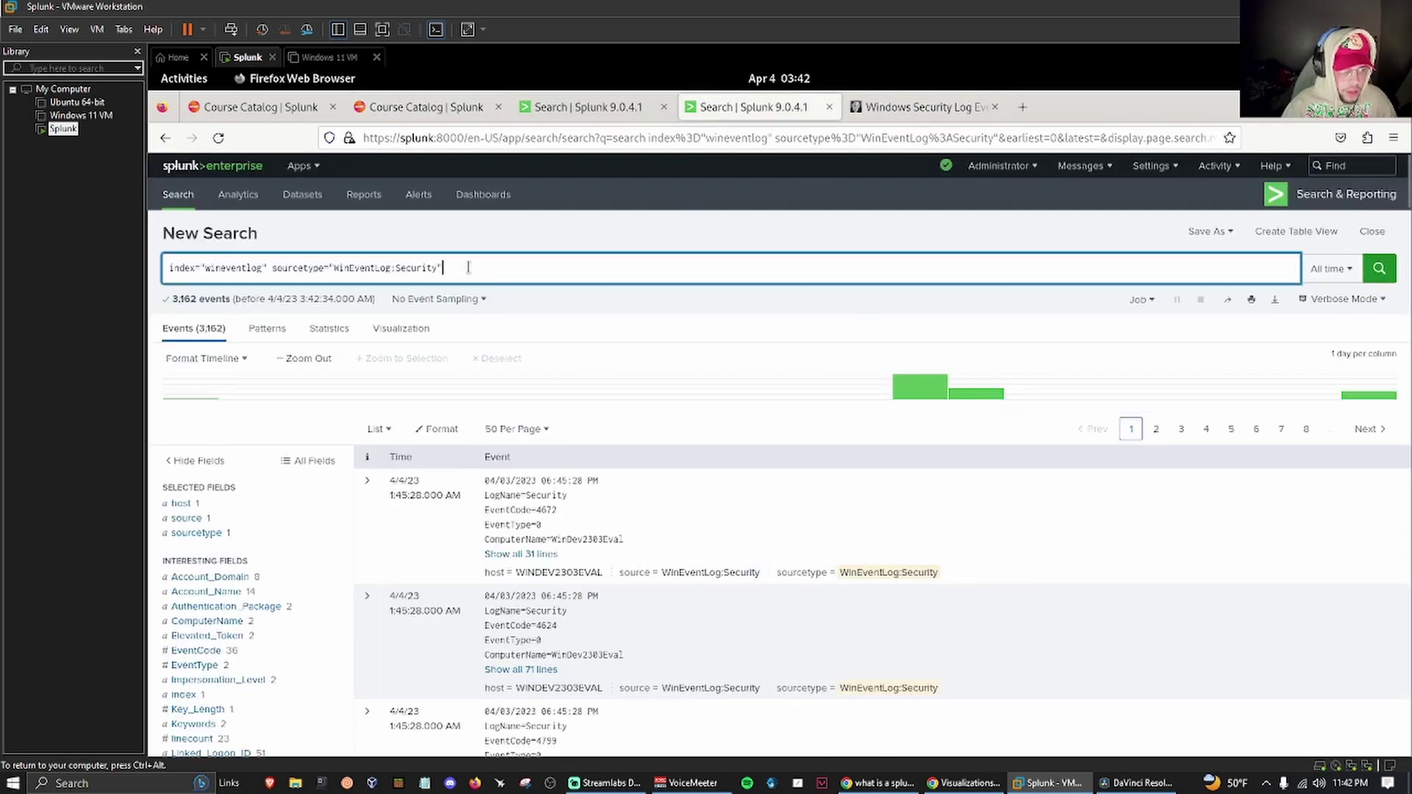
text(4624)
key(Return)
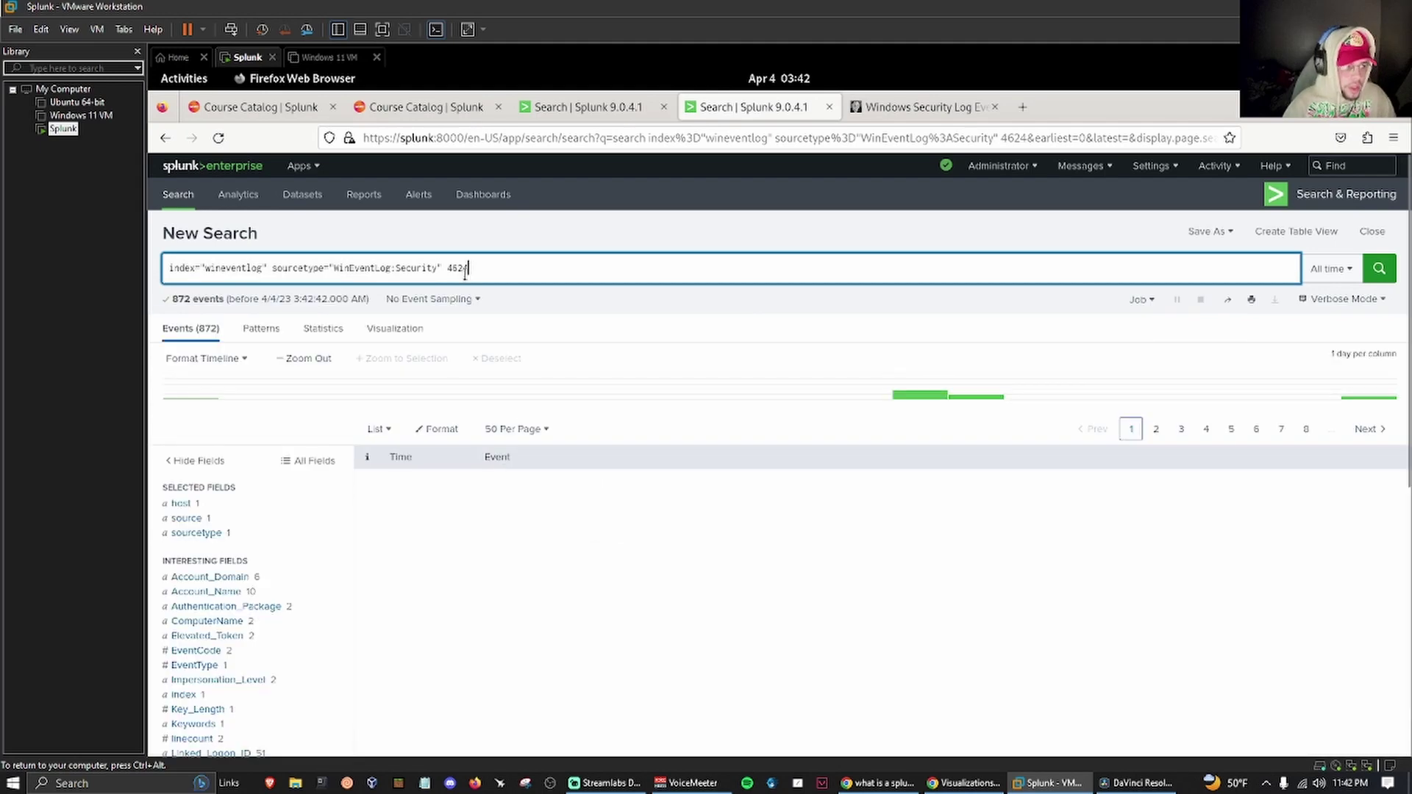
click(195, 332)
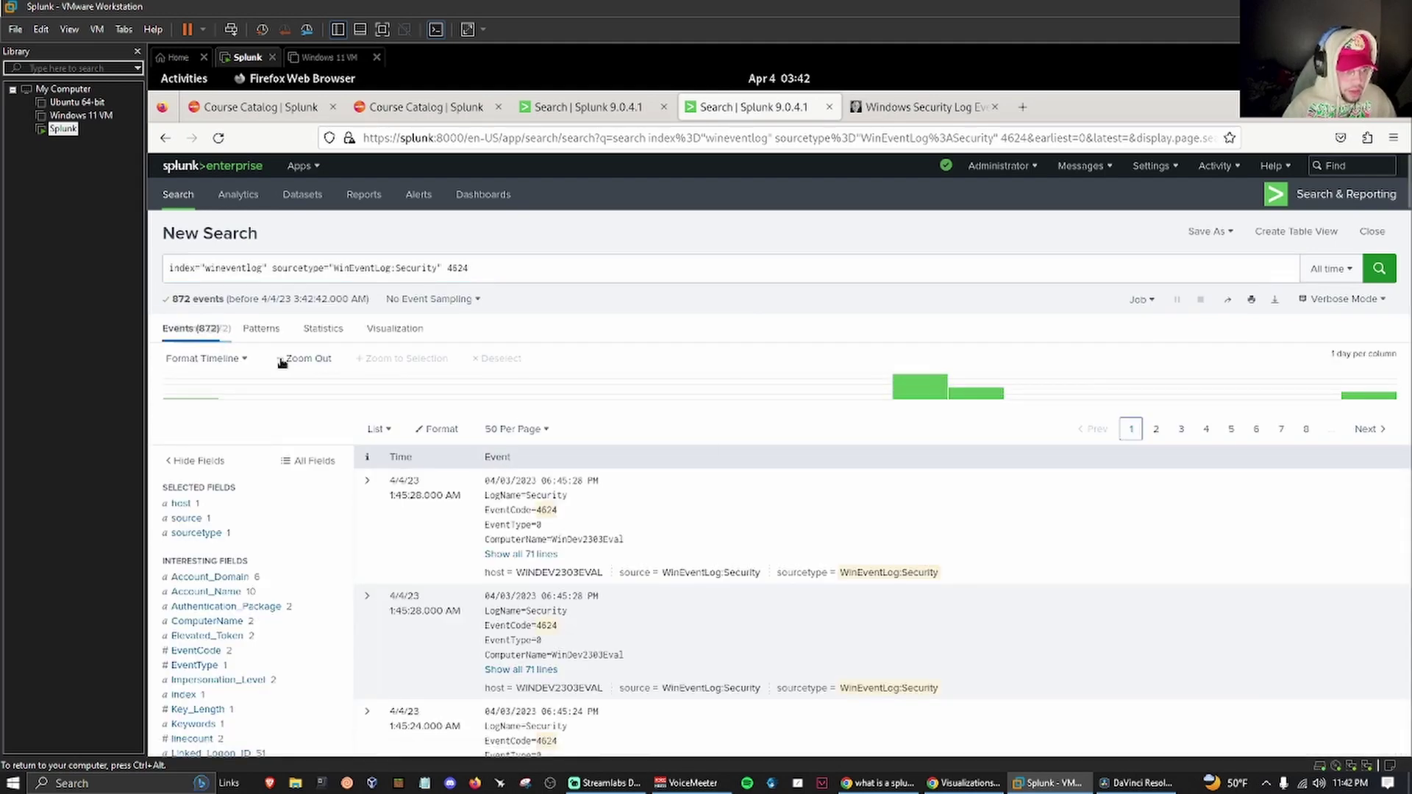
Show all lines of the first 4624 event and examine its Keywords, SourceName and Message values.
scroll(528, 306, down, 2)
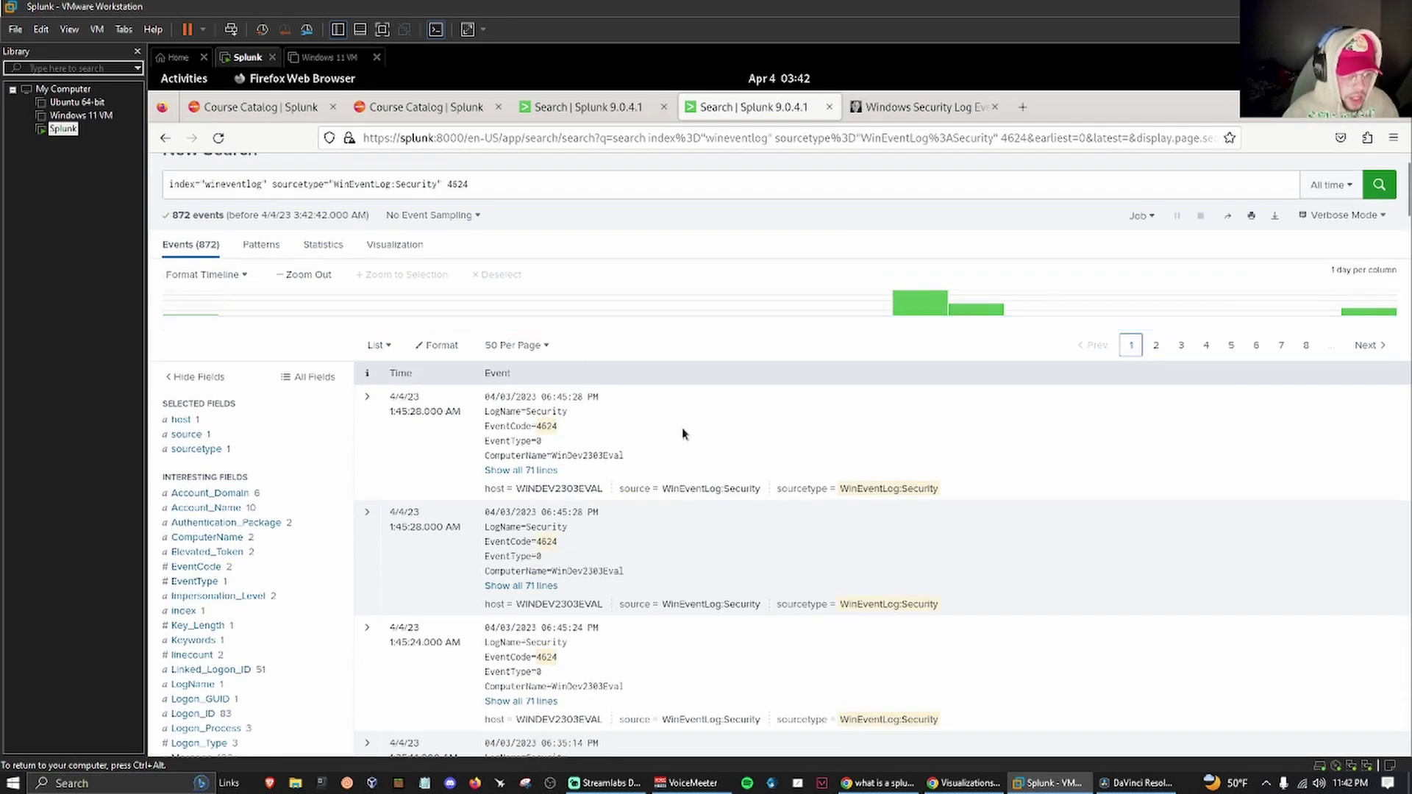
click(369, 398)
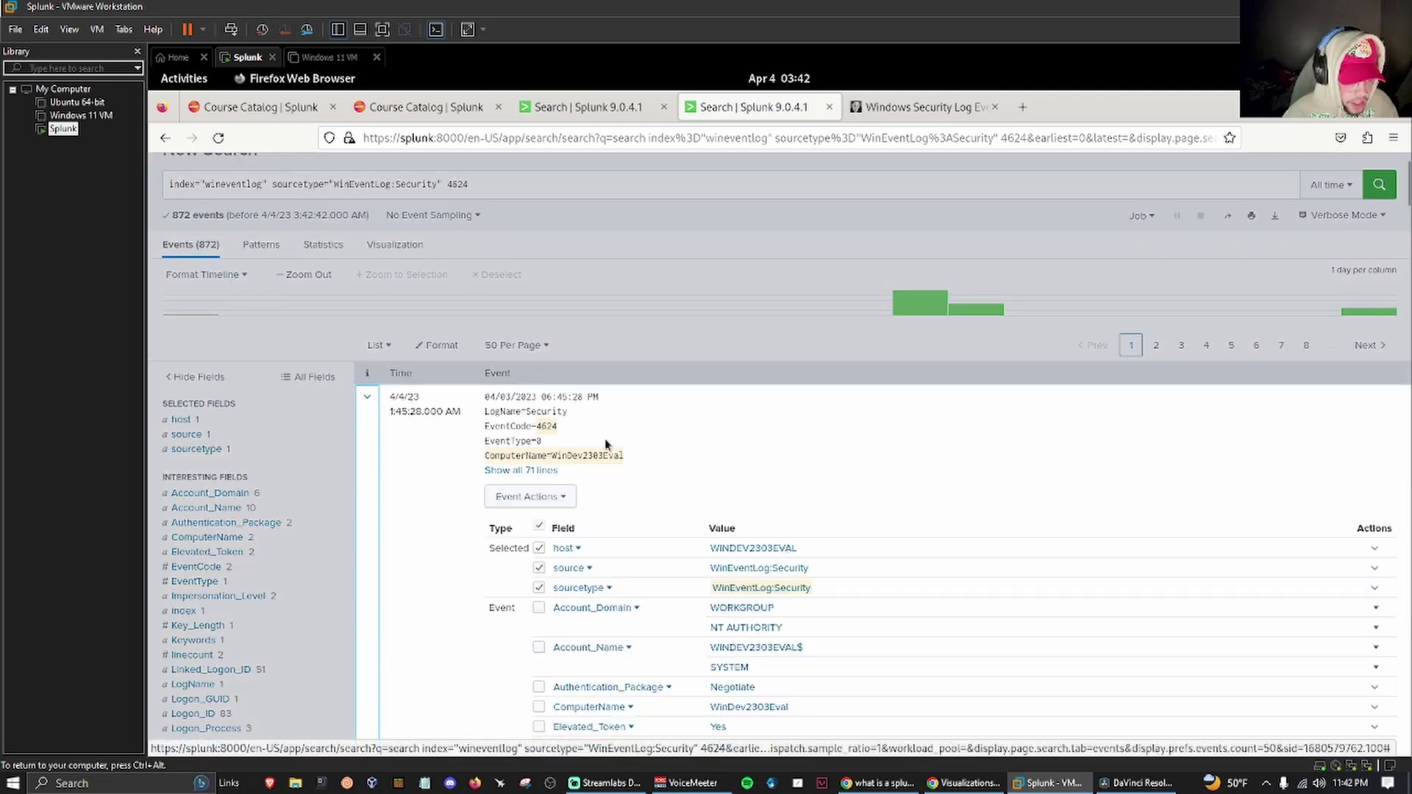
click(365, 406)
click(546, 469)
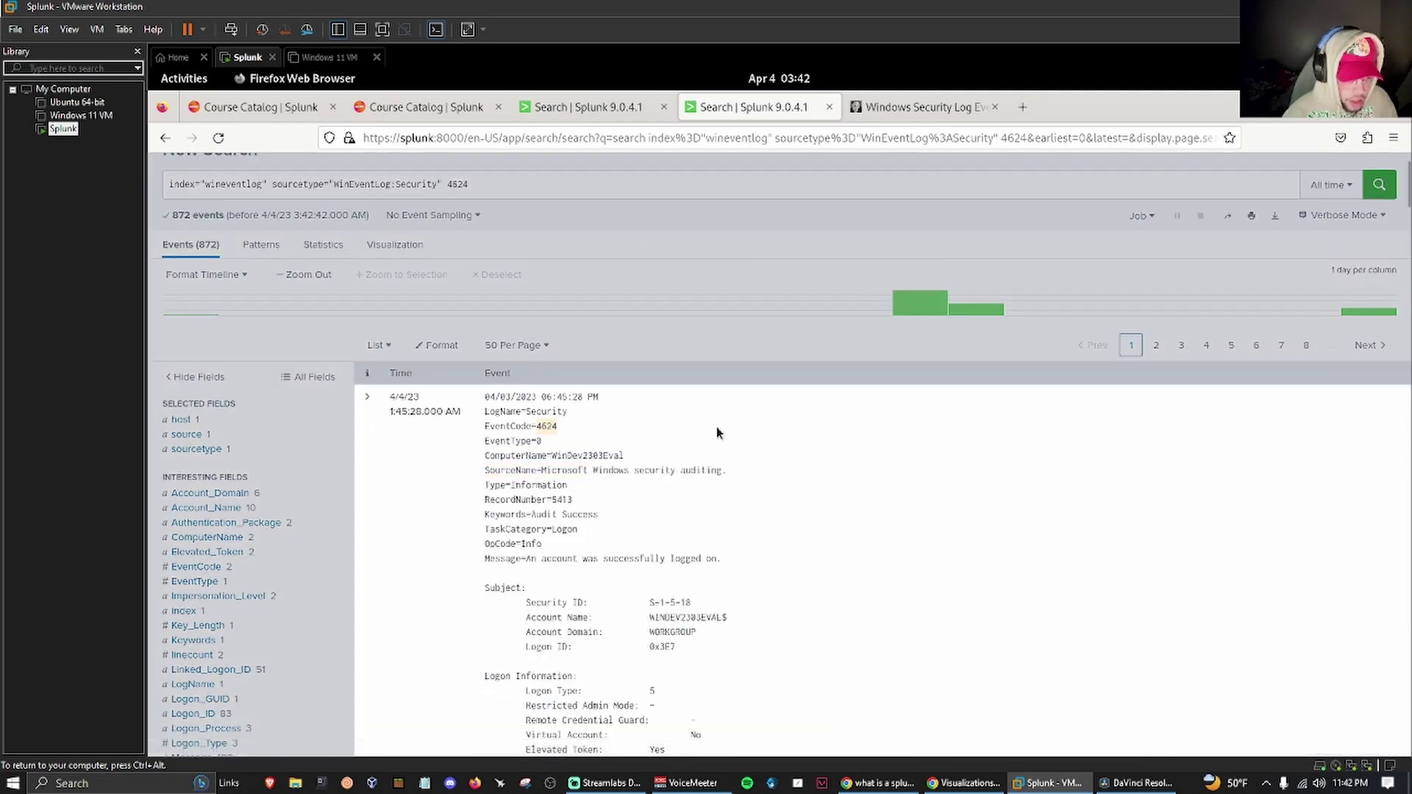
scroll(716, 426, down, 2)
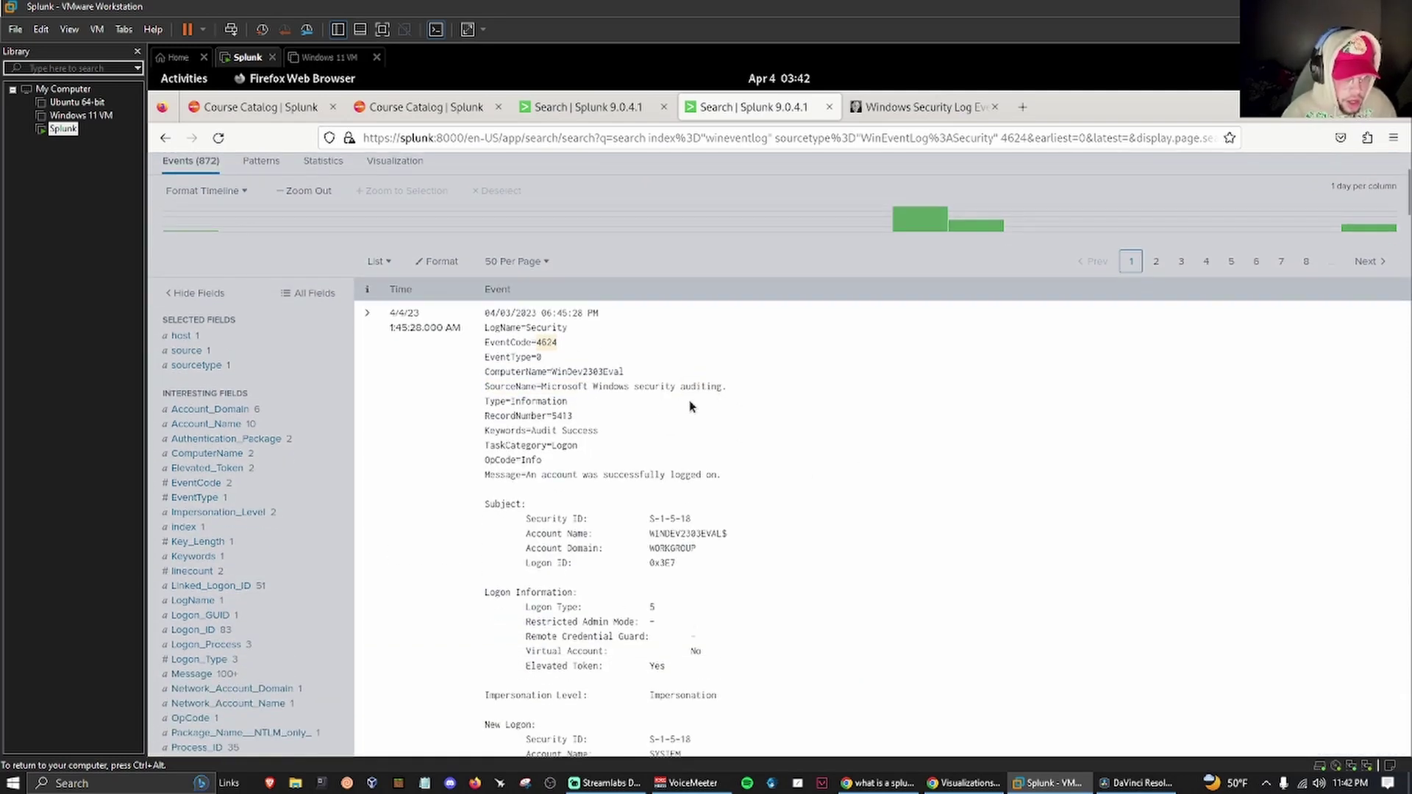
drag(530, 430, 606, 436)
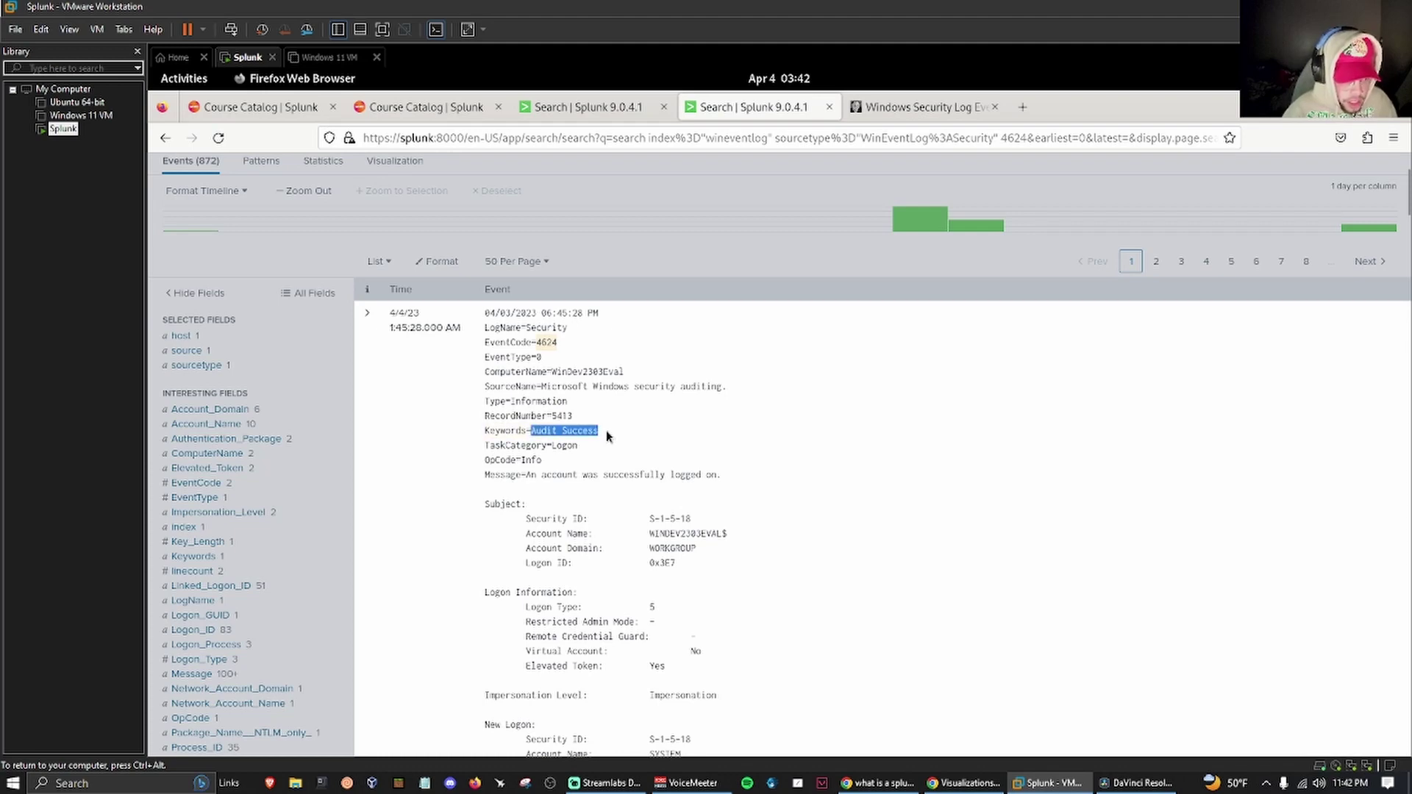
click(606, 436)
drag(544, 342, 723, 386)
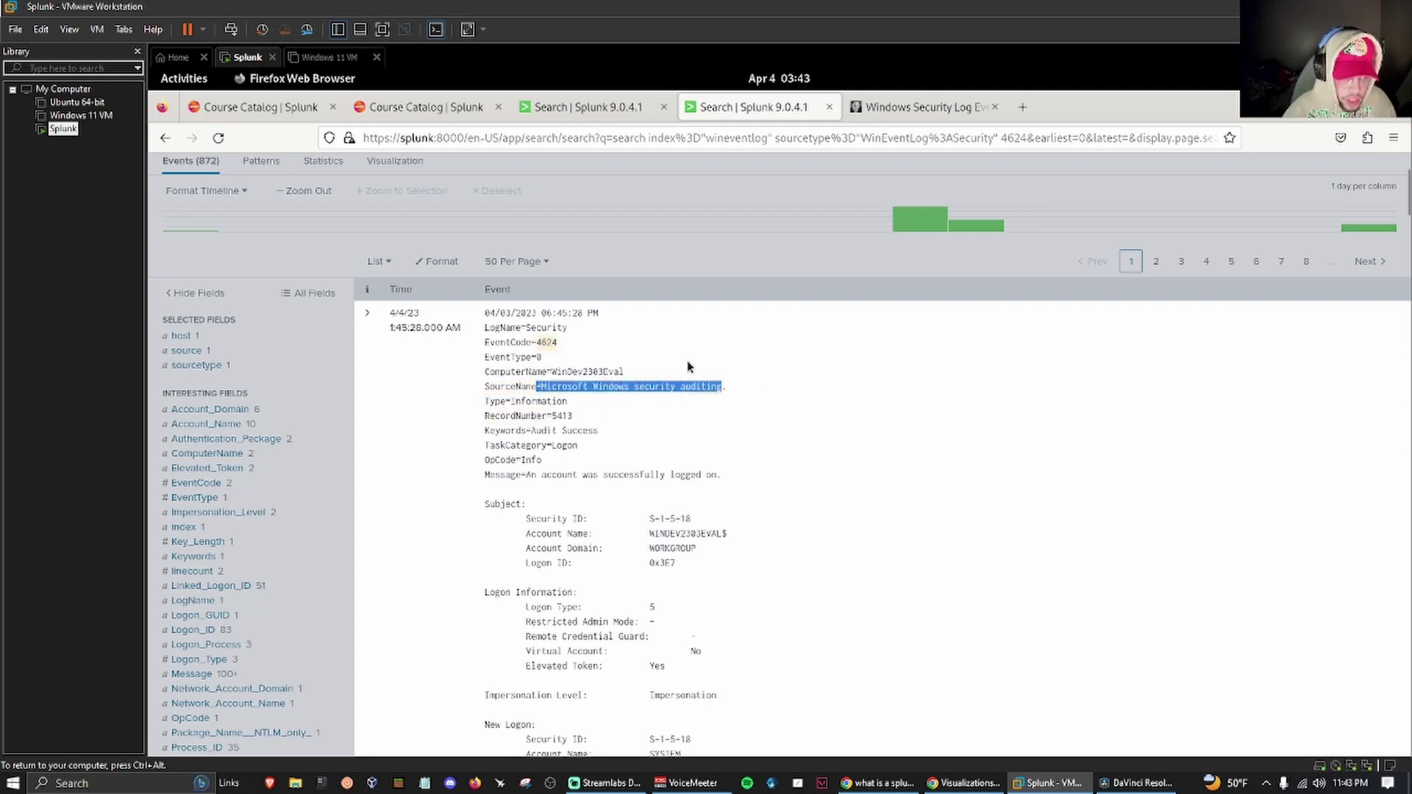
drag(639, 475, 792, 476)
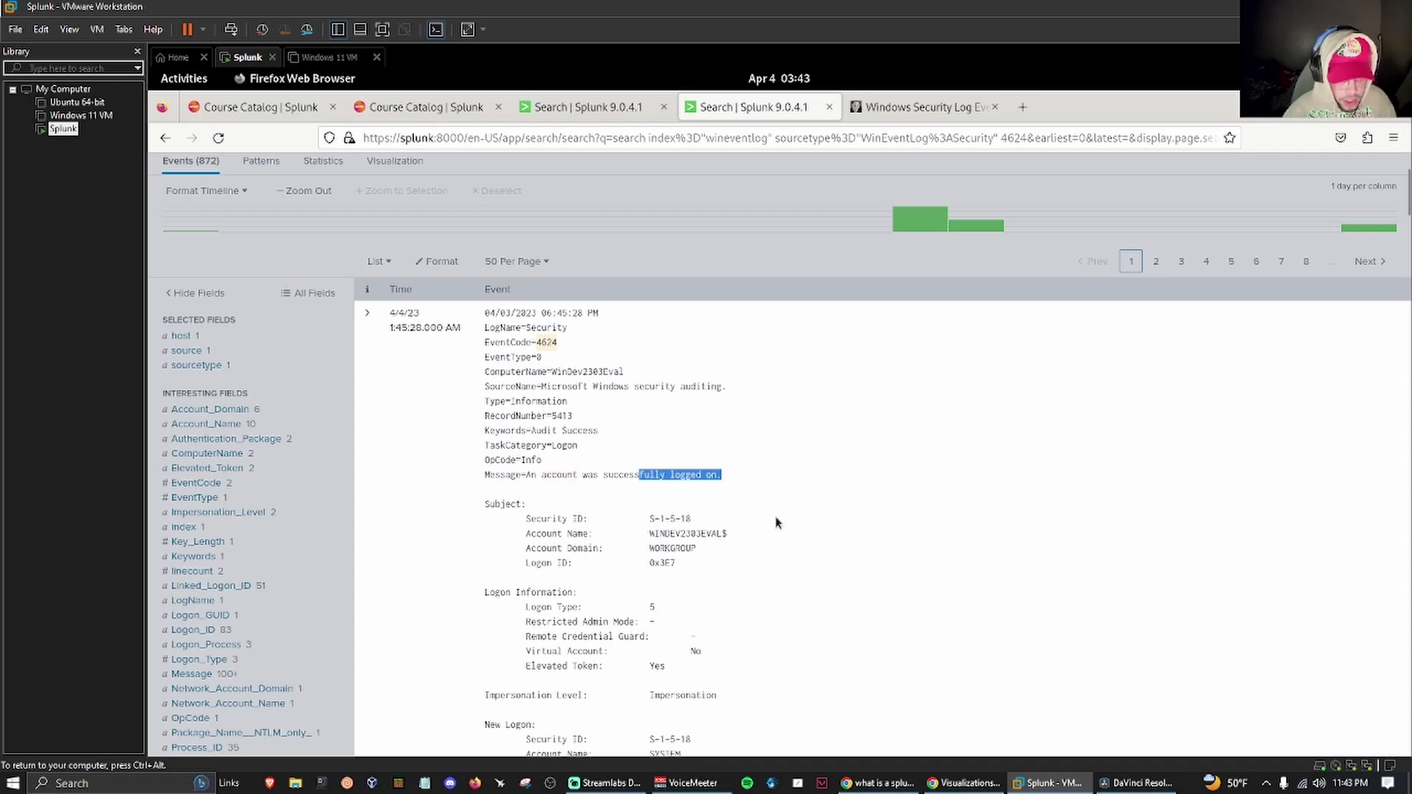
Read the event's logon, process and authentication details and field explanations, collapse it, and return to the search query.
scroll(722, 486, down, 2)
scroll(544, 527, down, 5)
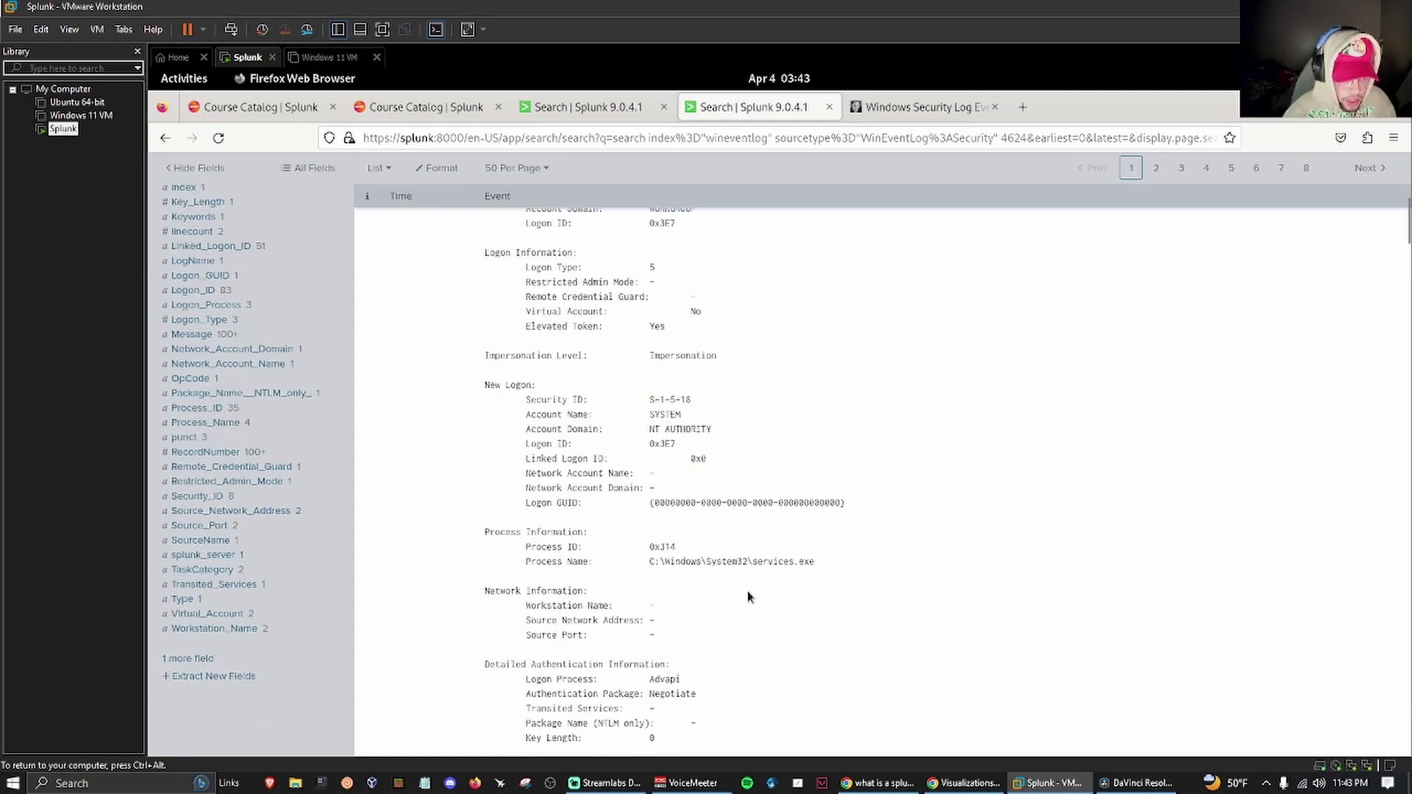
scroll(748, 594, down, 5)
scroll(596, 539, down, 5)
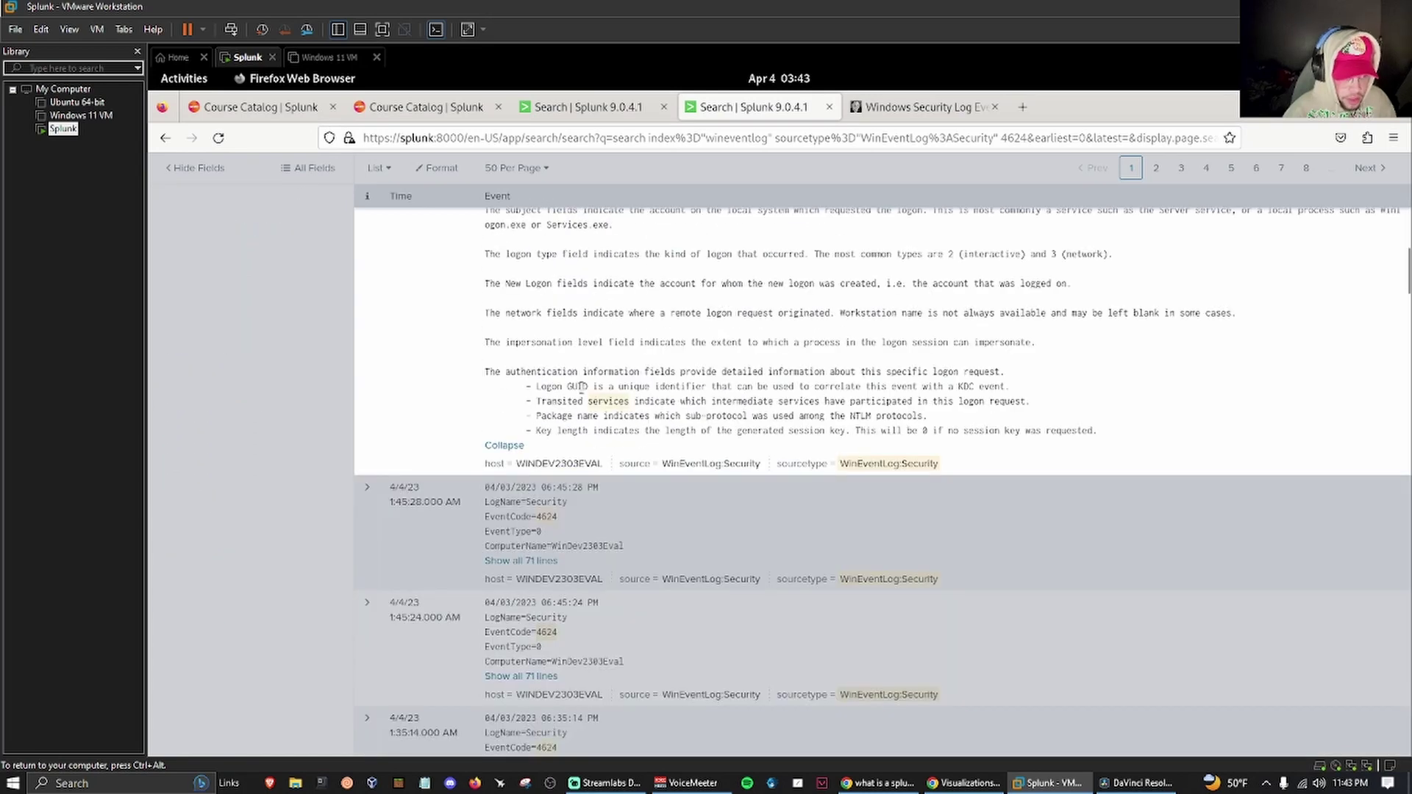
scroll(497, 348, up, 3)
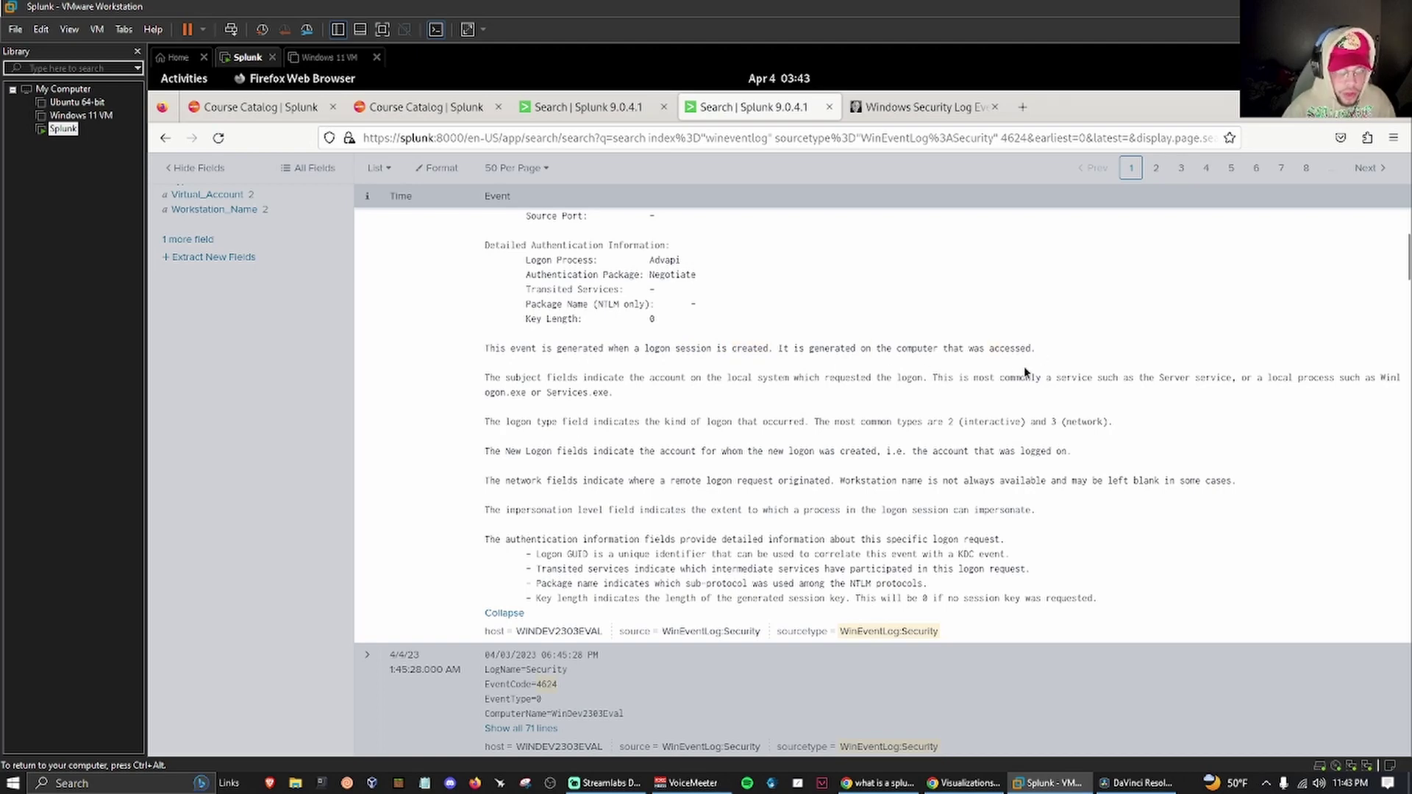
click(504, 613)
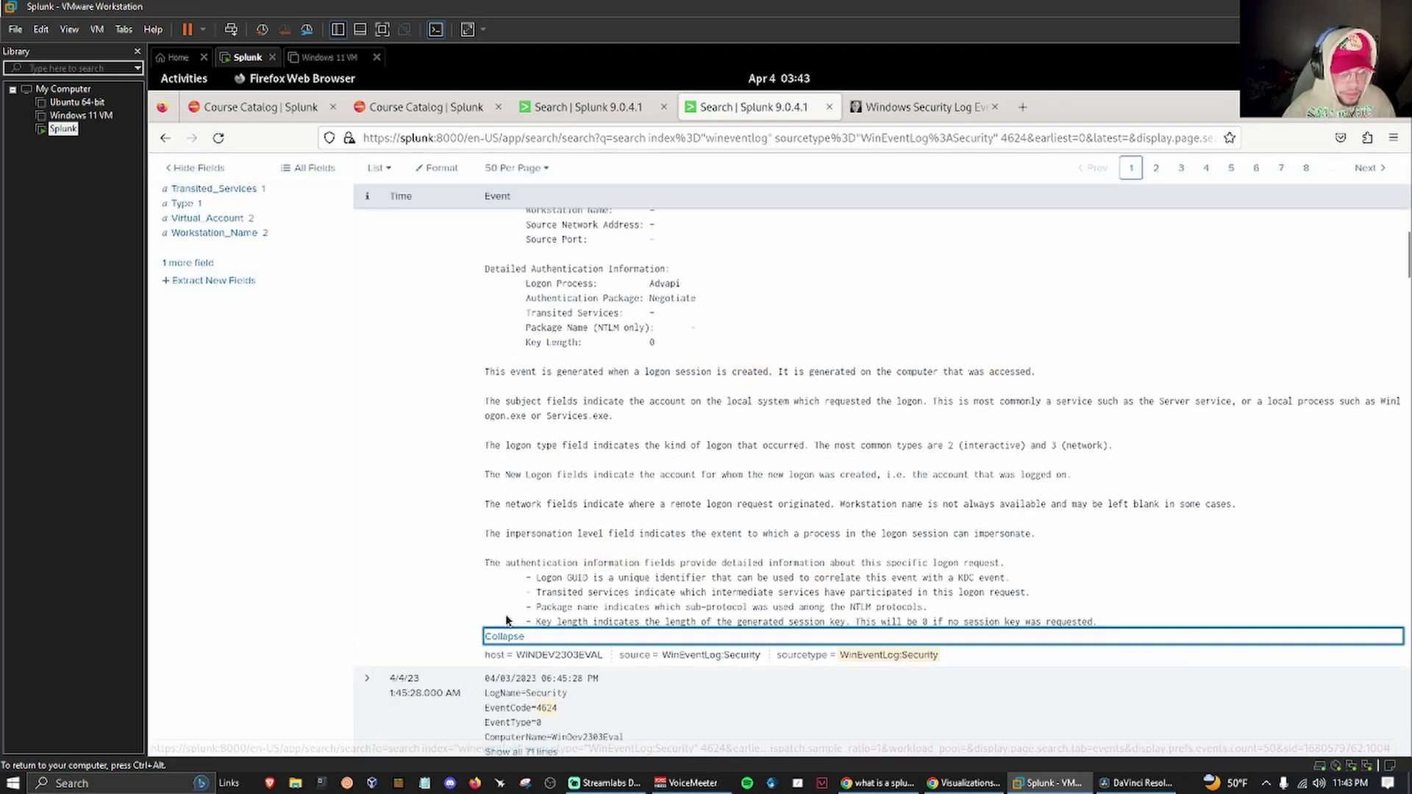
scroll(772, 515, up, 5)
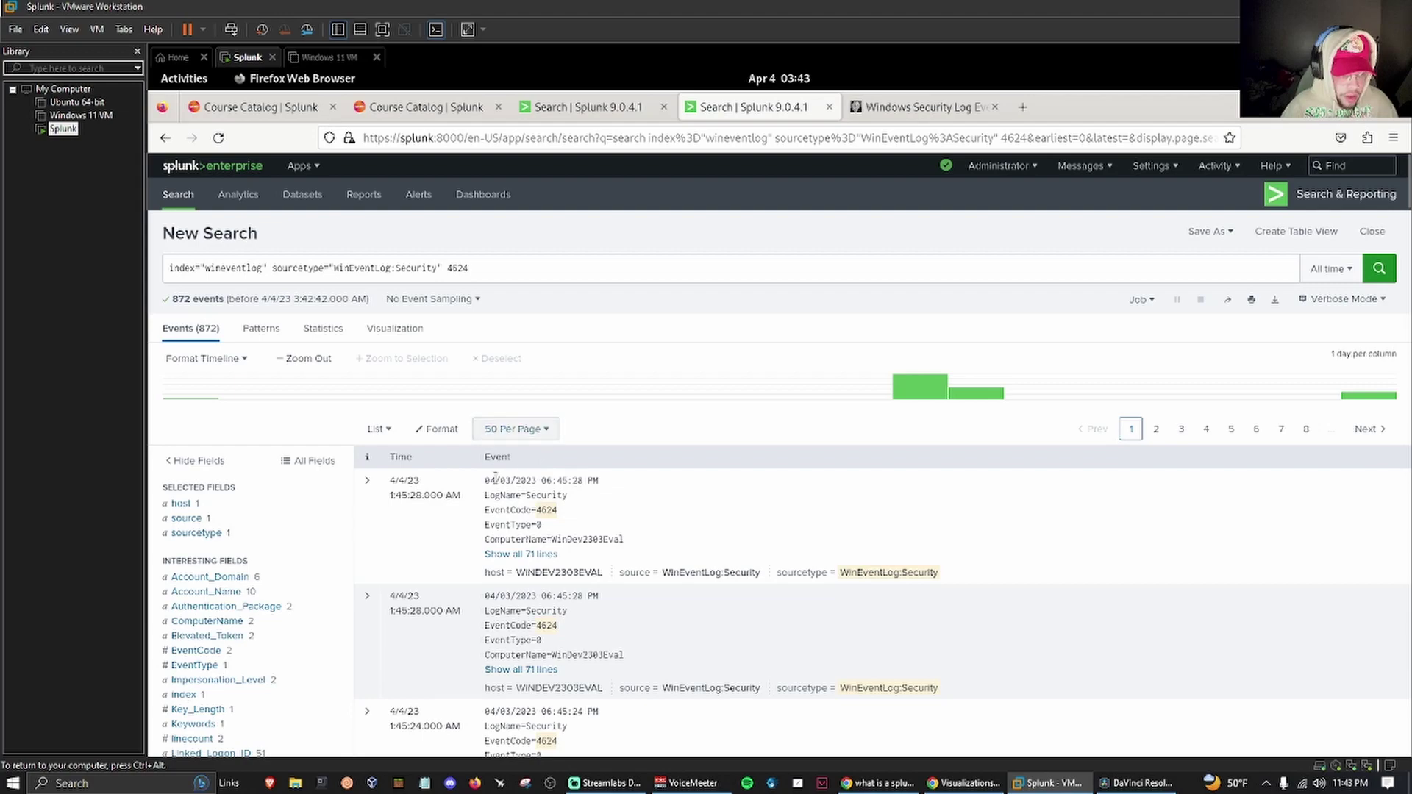
scroll(510, 460, down, 5)
scroll(601, 493, up, 4)
scroll(699, 547, up, 2)
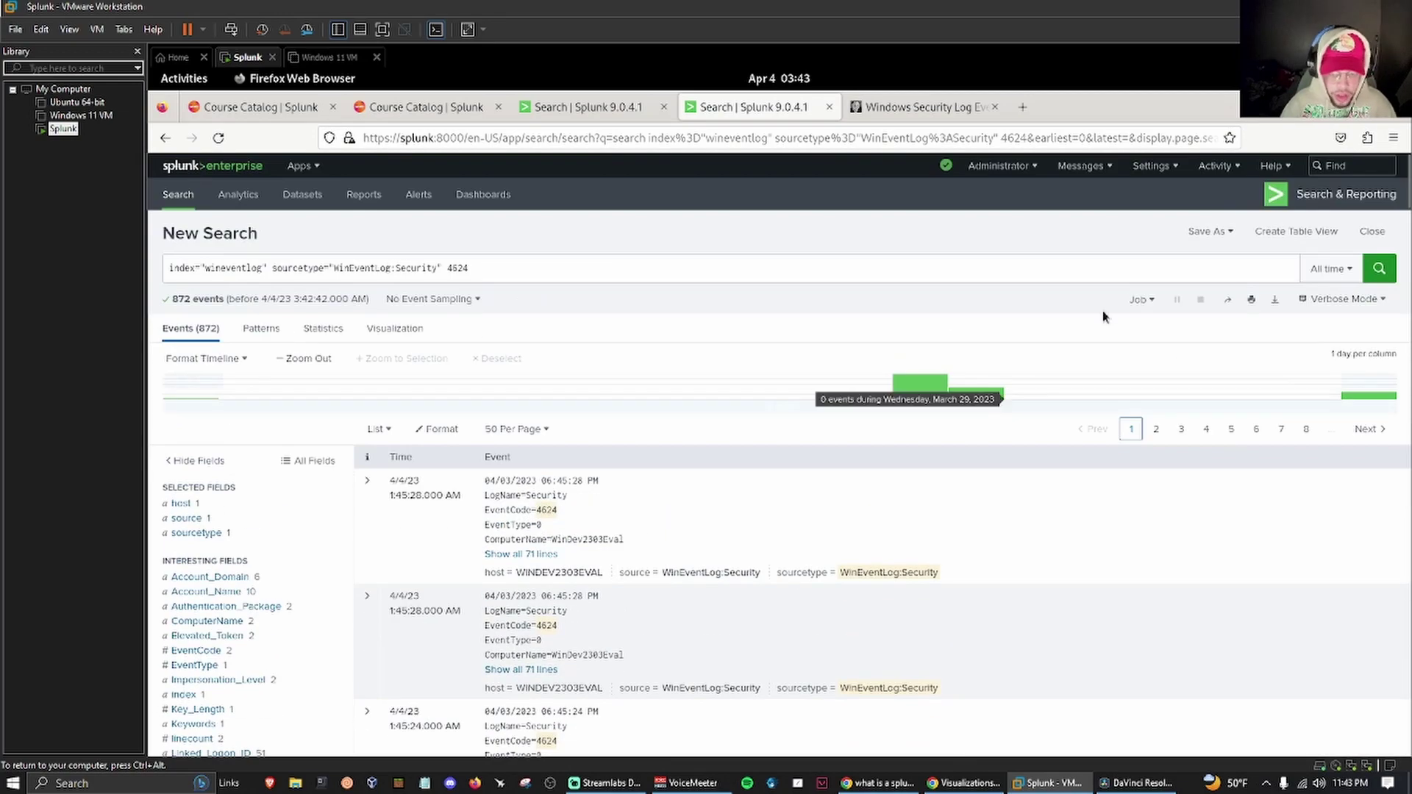
Limit the 4624 search to the last 7 days.
click(1220, 231)
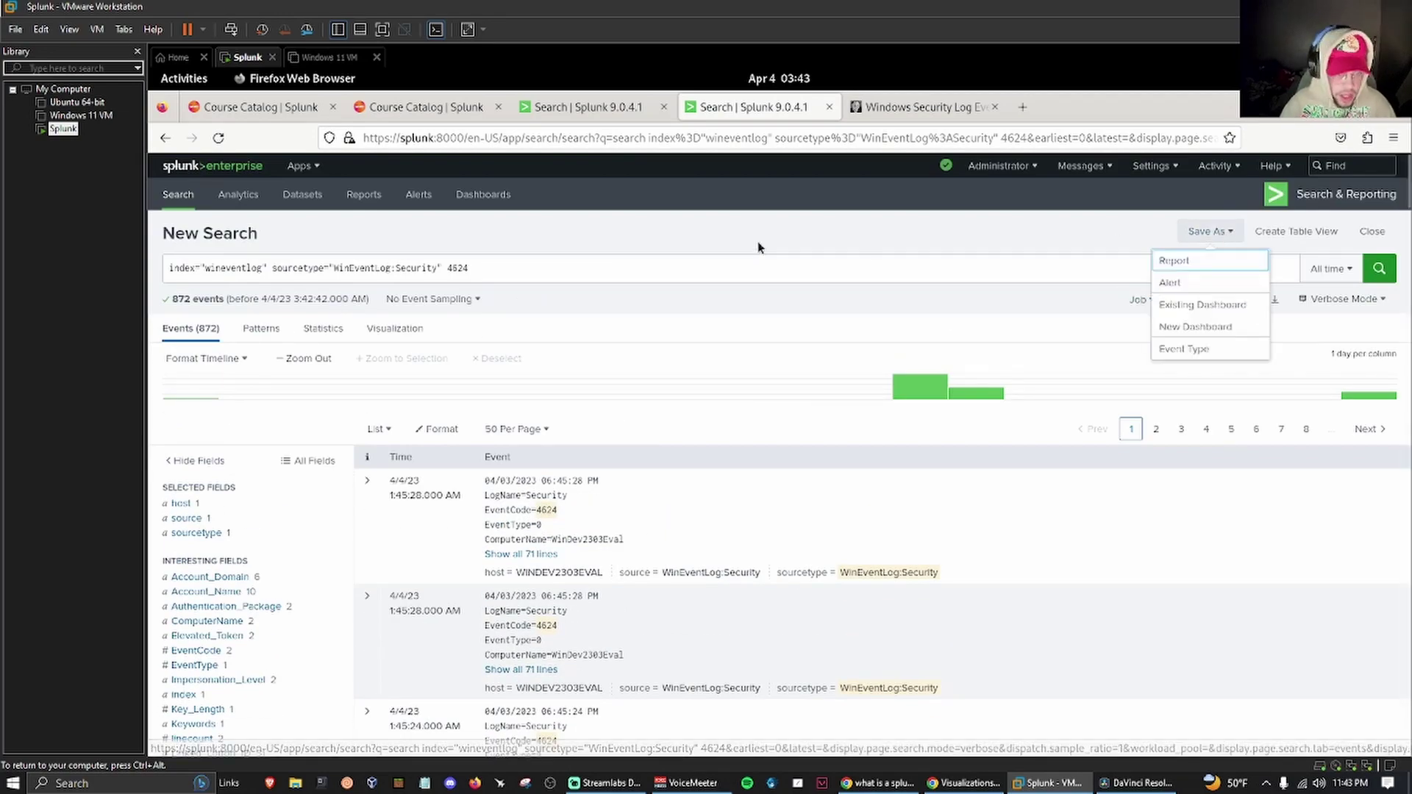
click(1220, 231)
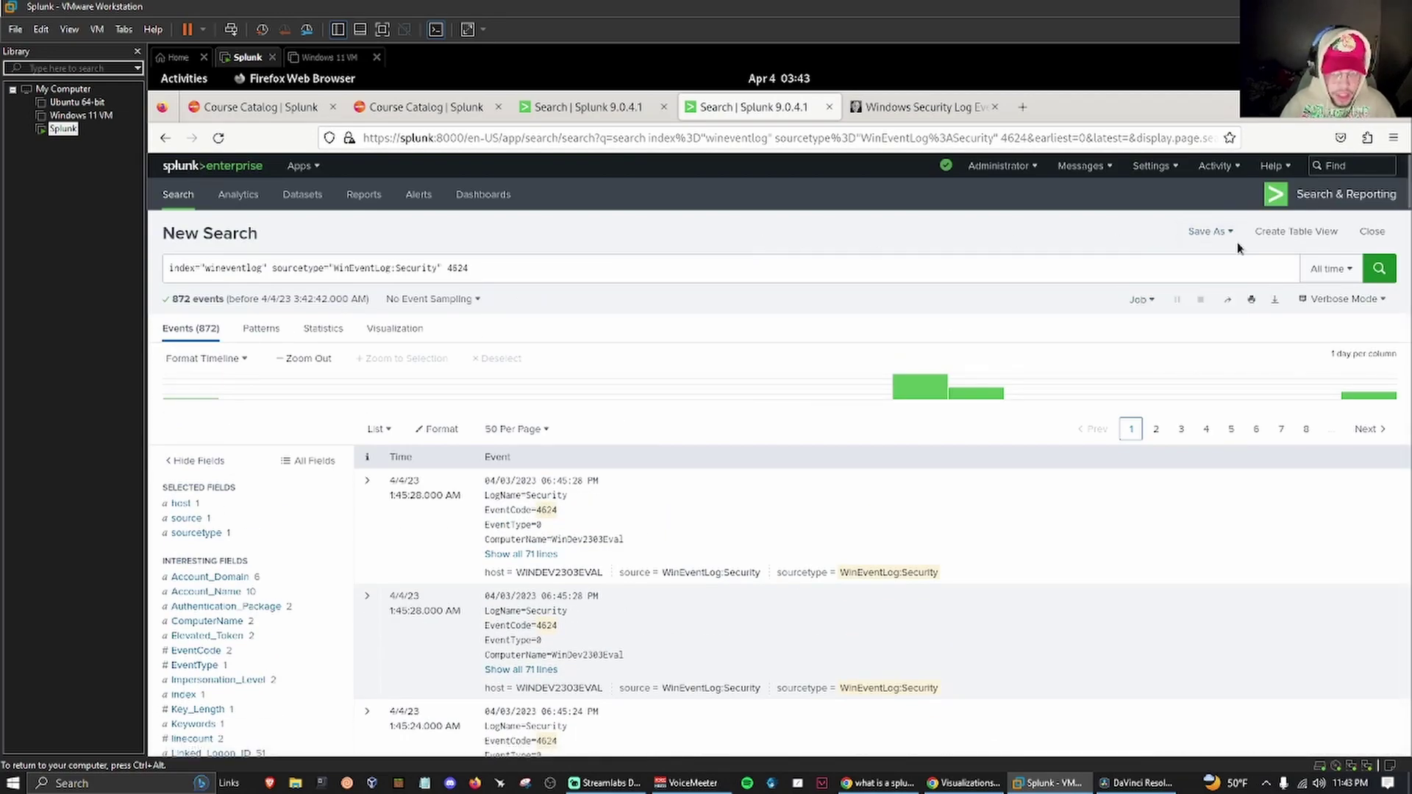
click(1323, 268)
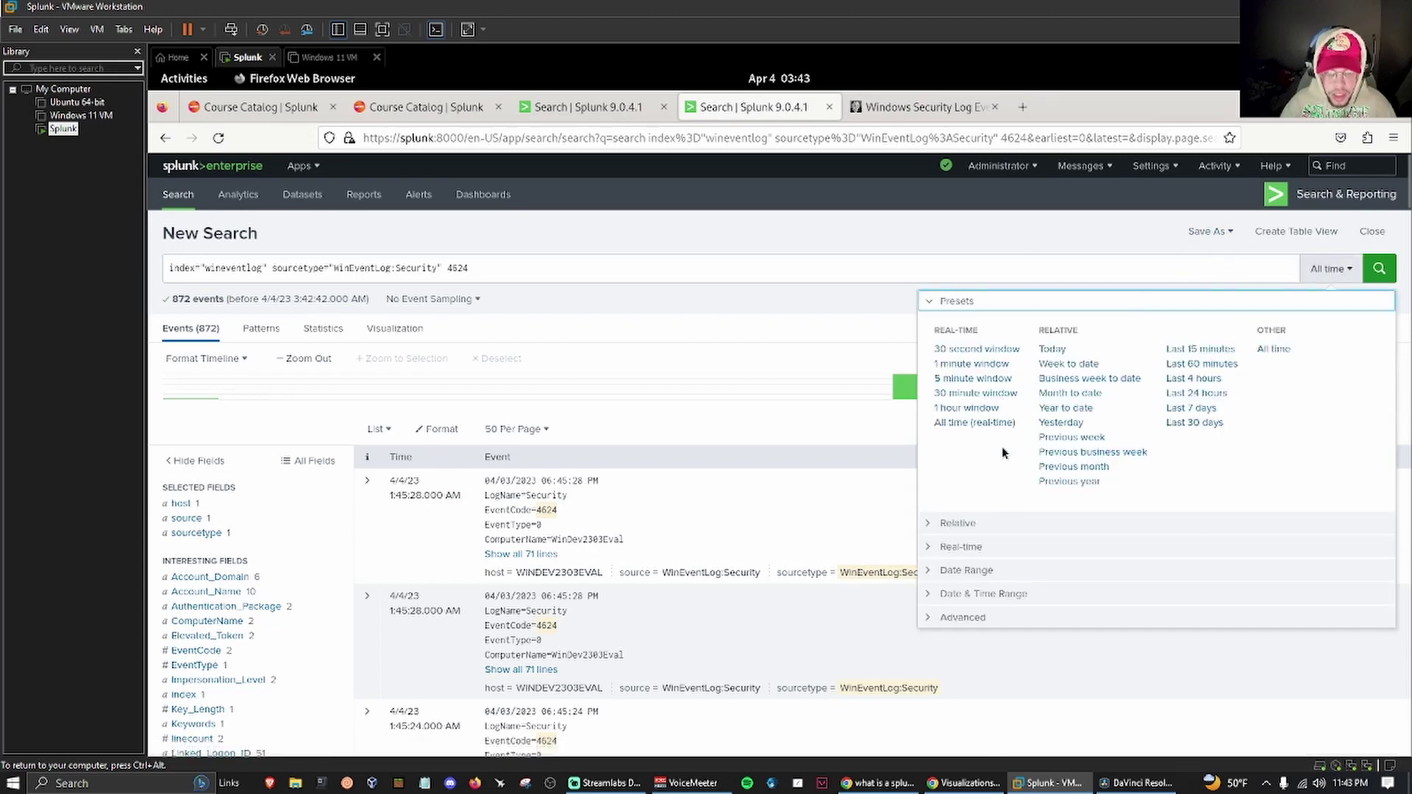
click(1198, 408)
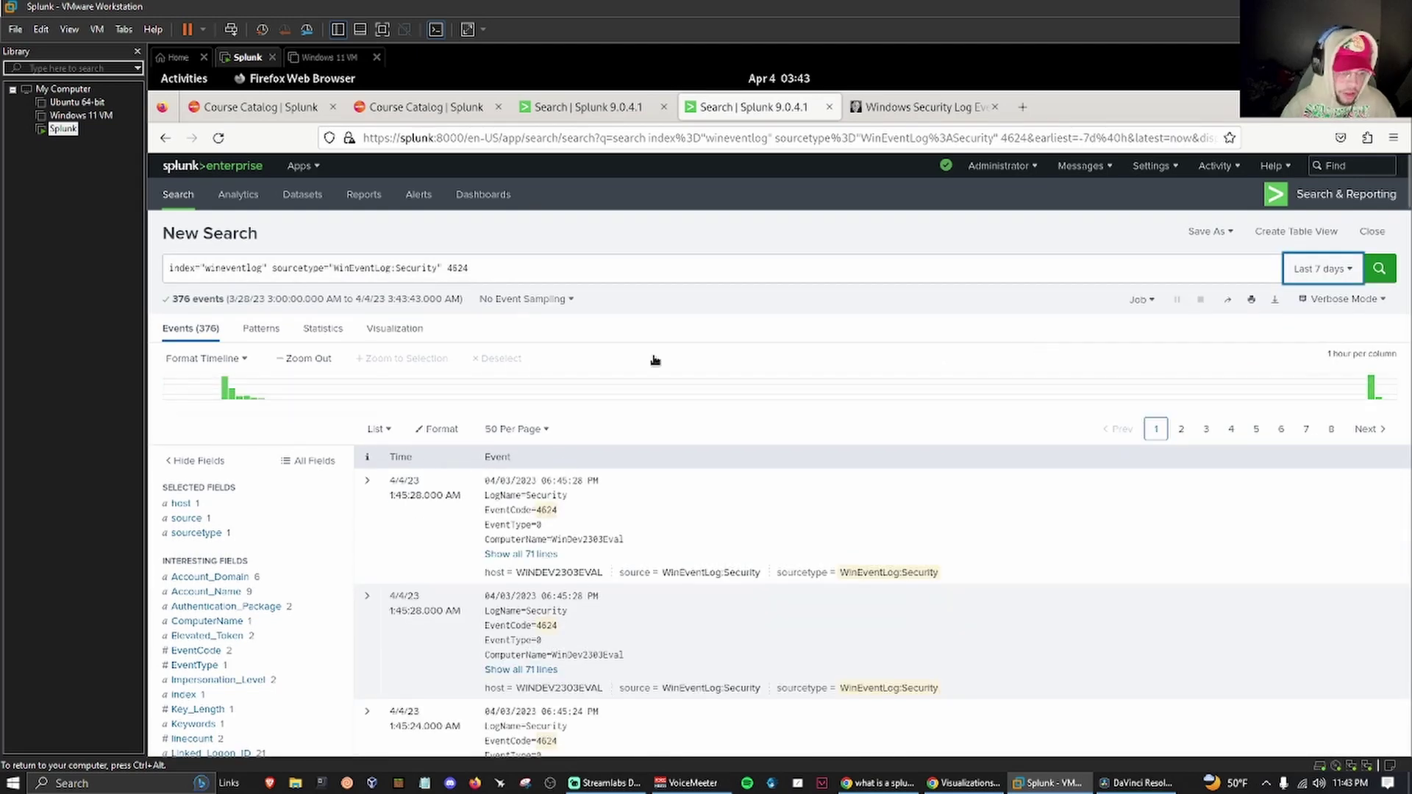
Start saving the 4624 search as an alert.
click(1210, 237)
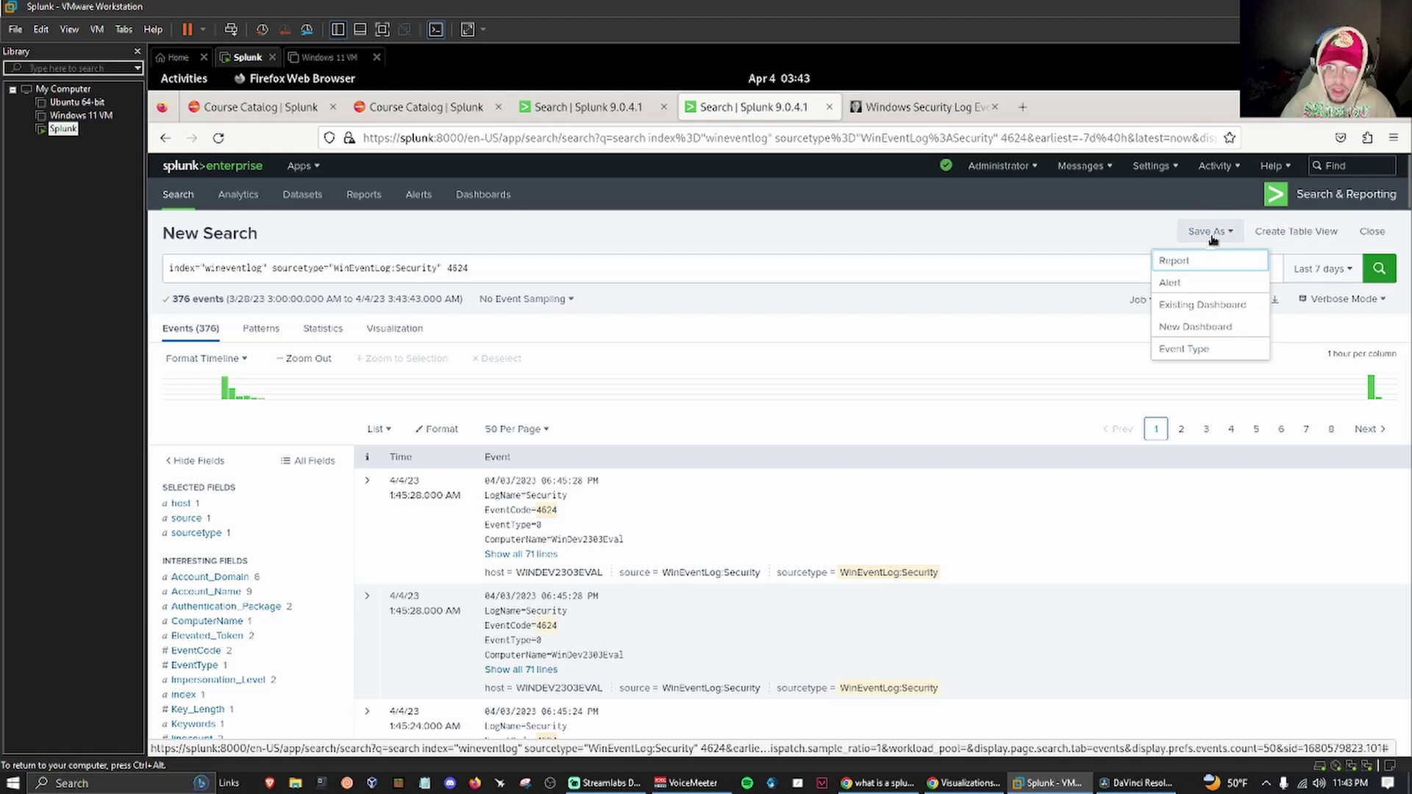
click(1170, 282)
click(701, 283)
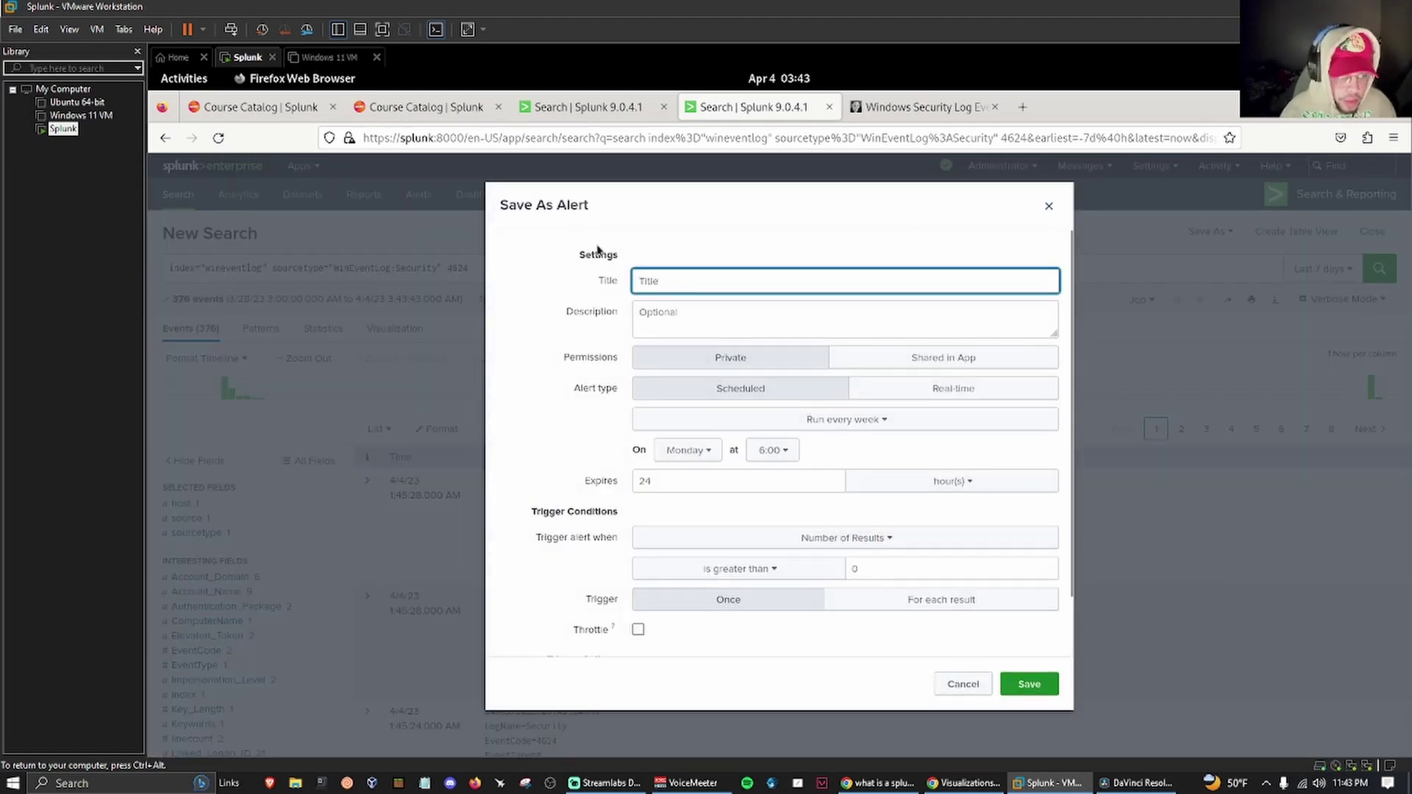
drag(503, 207, 612, 255)
click(592, 219)
click(578, 255)
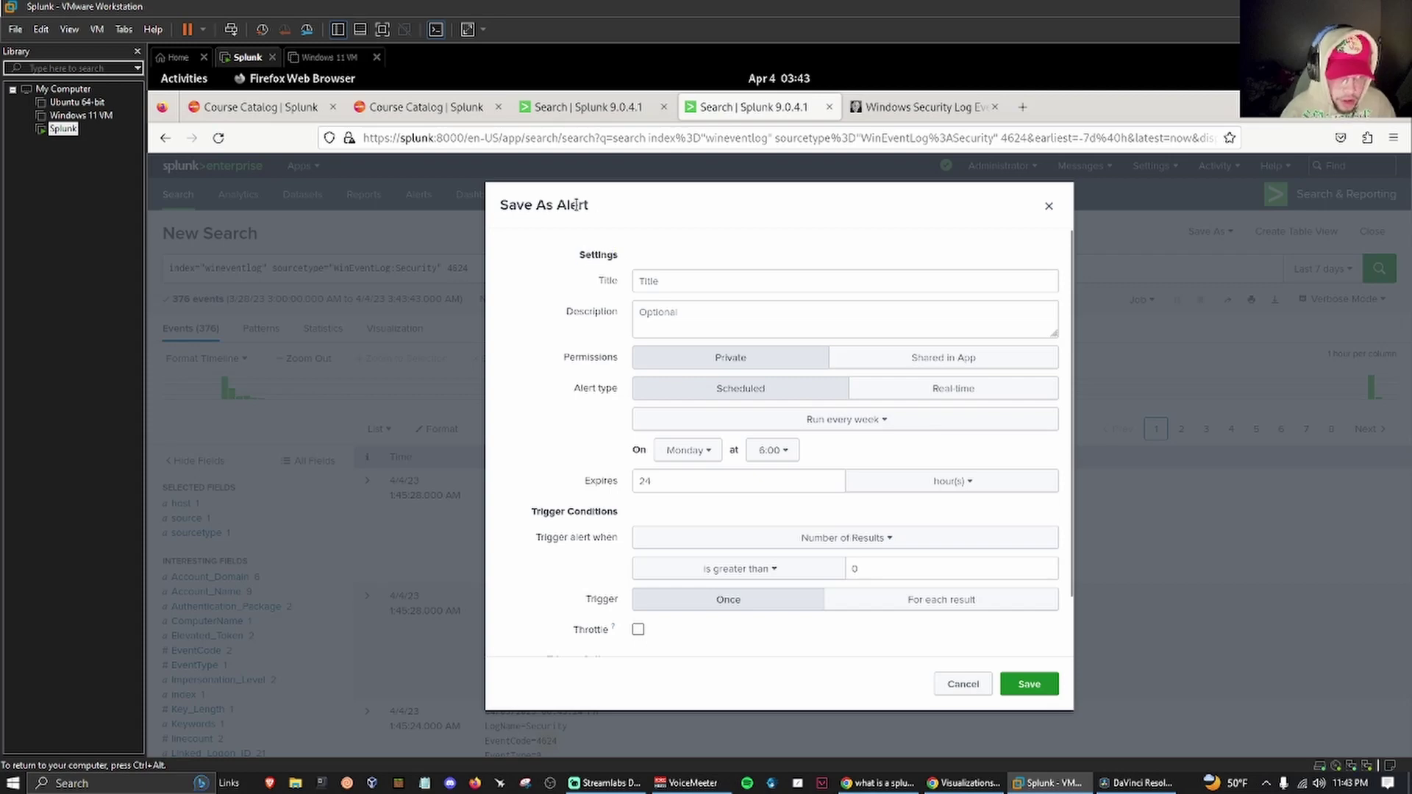
double_click(502, 205)
click(609, 220)
Title the alert "Successful Logins" and enter "N/A" as its description.
click(676, 278)
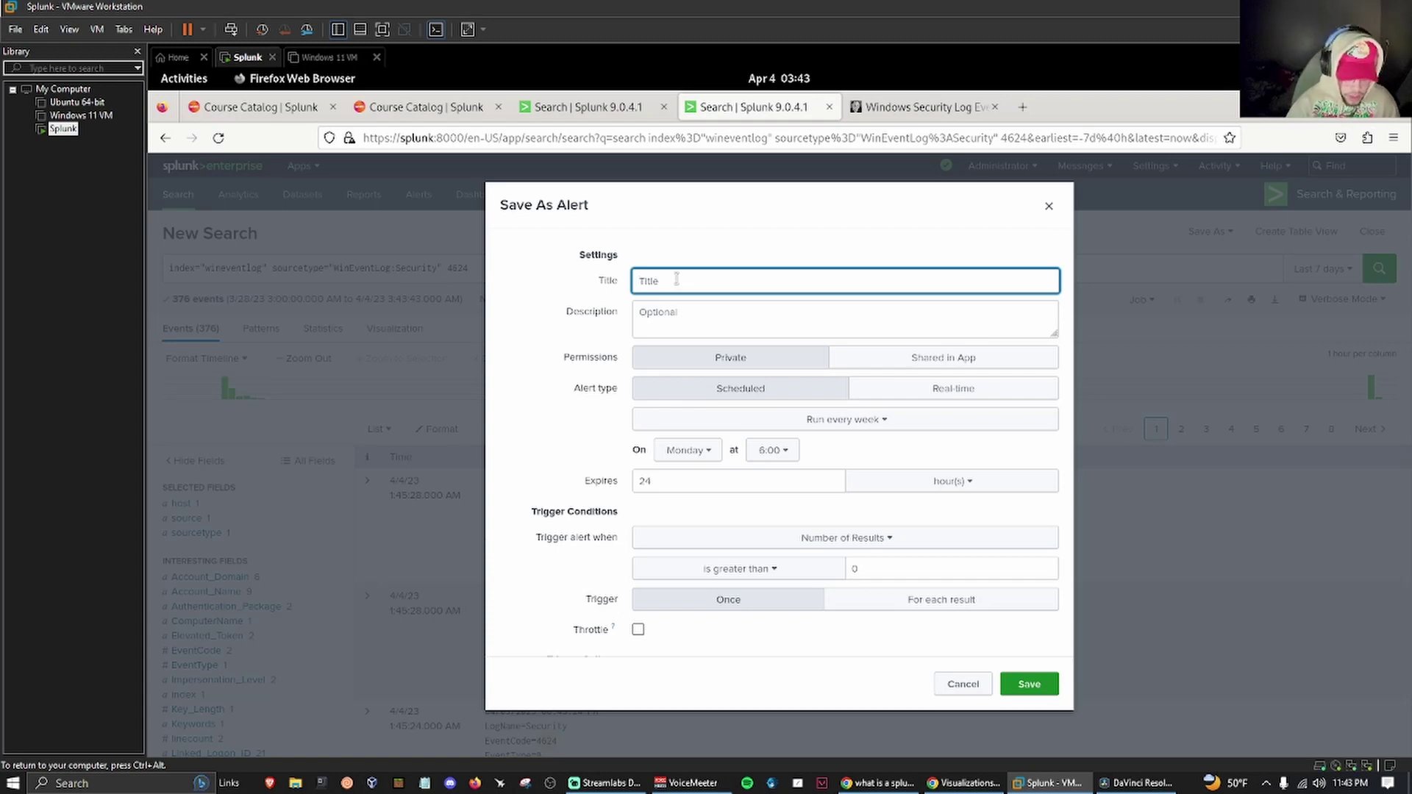
text(Successful)
key(BackSpace)
key(BackSpace)
key(BackSpace)
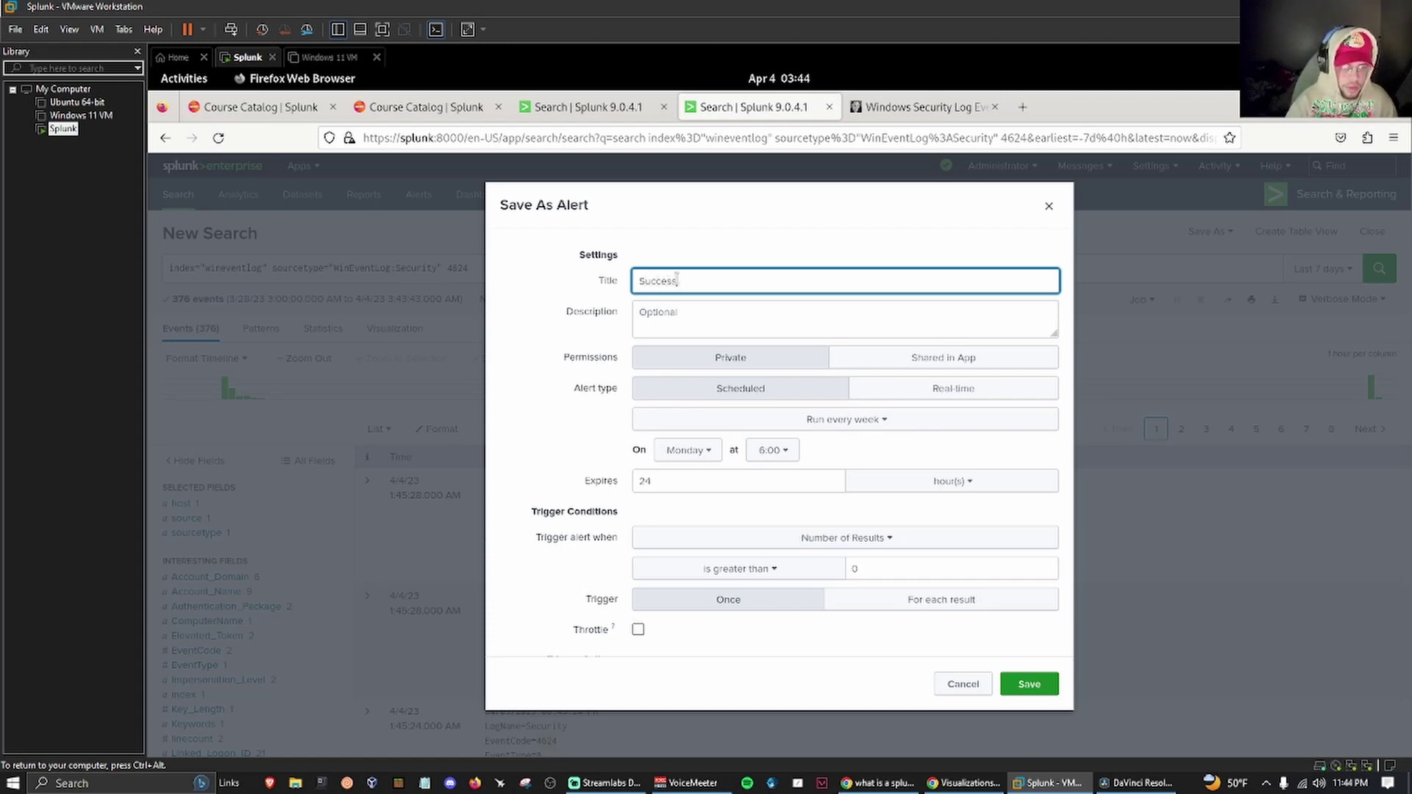
text(ful Lo)
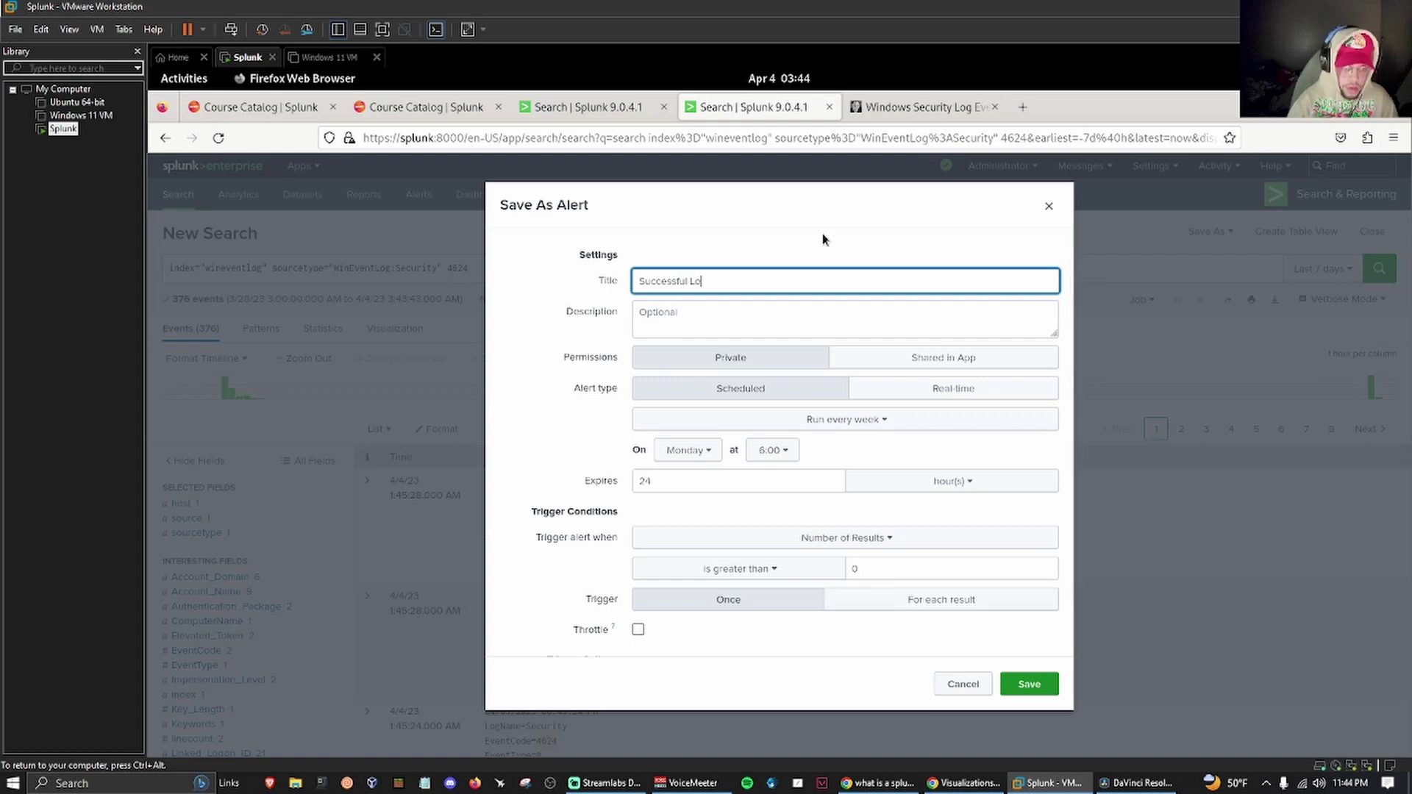
text(gins)
click(700, 315)
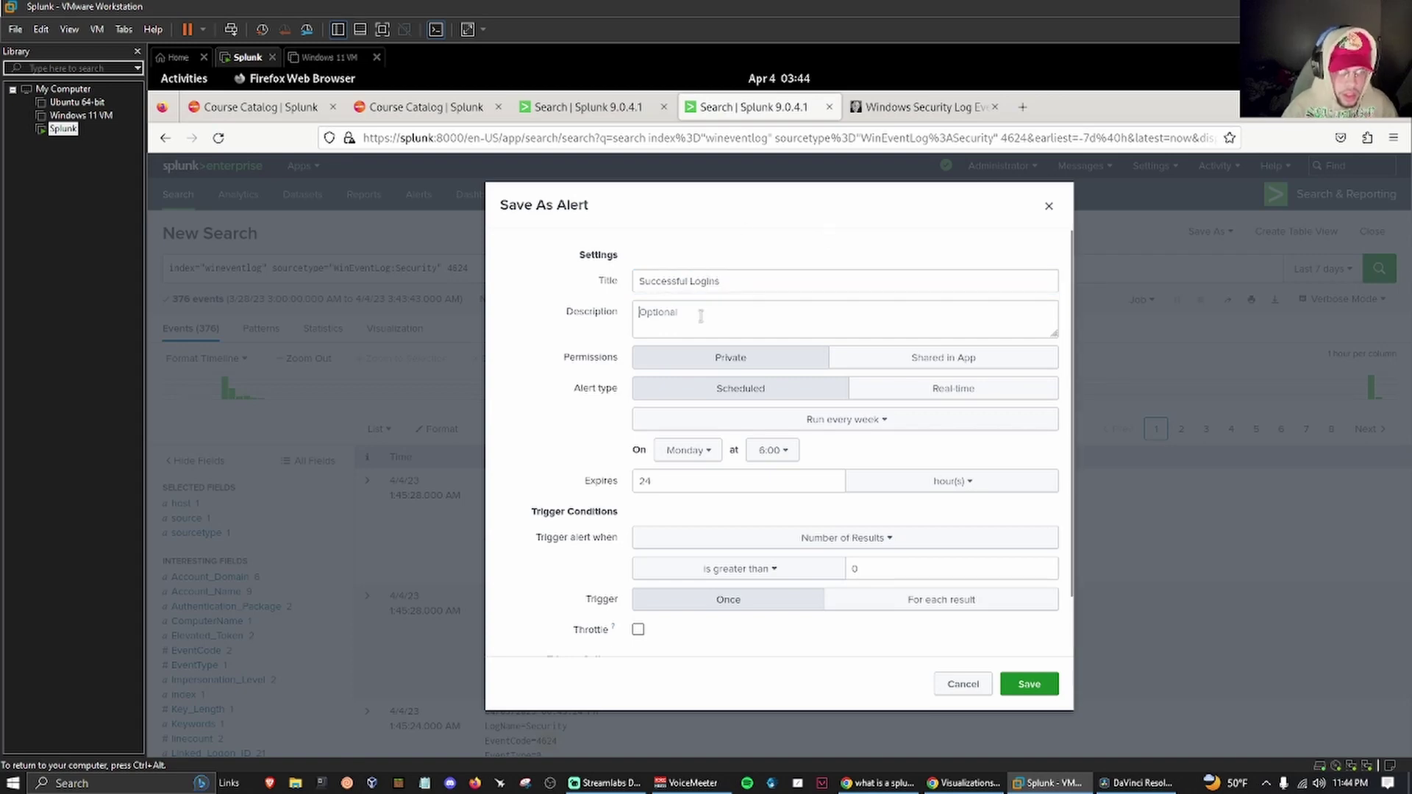
text(N/A)
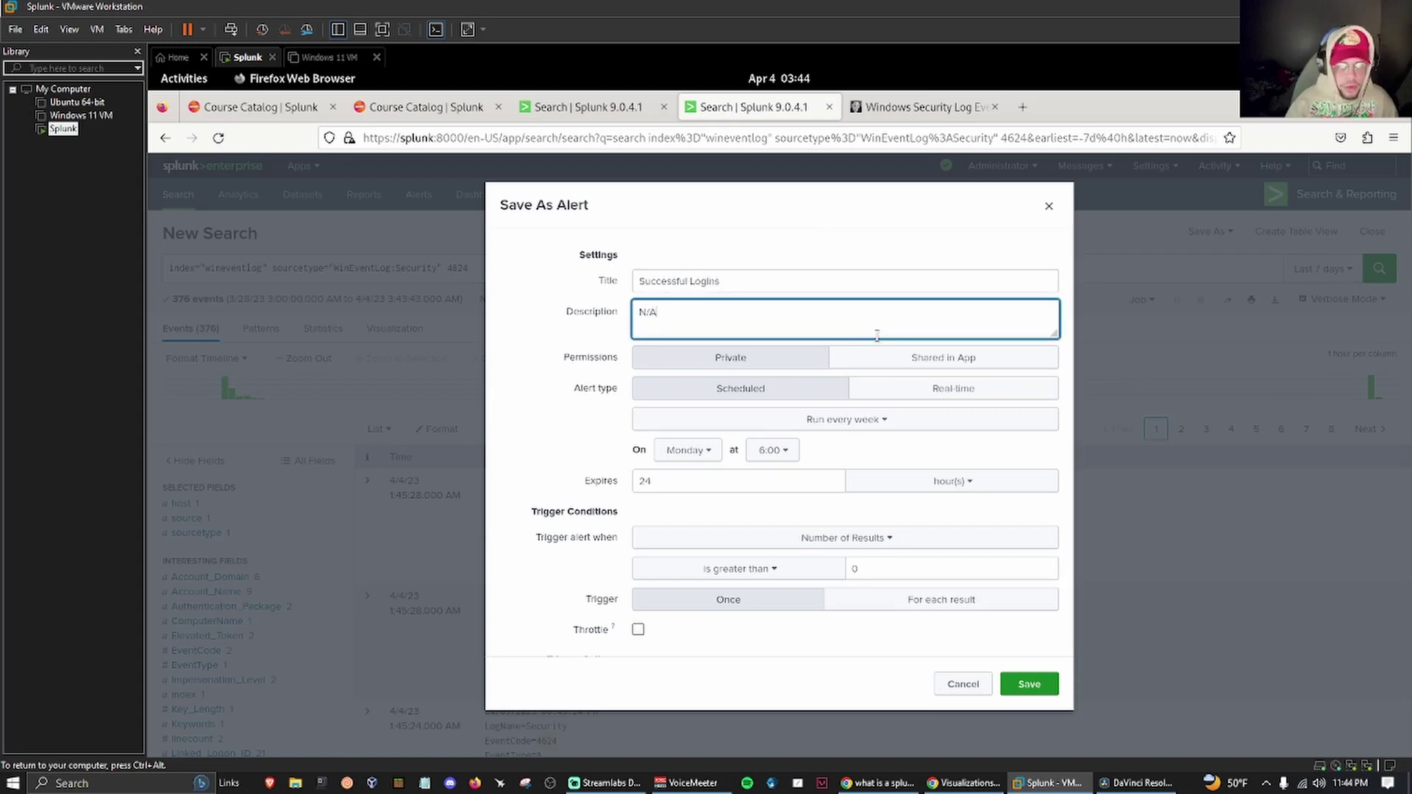
click(757, 227)
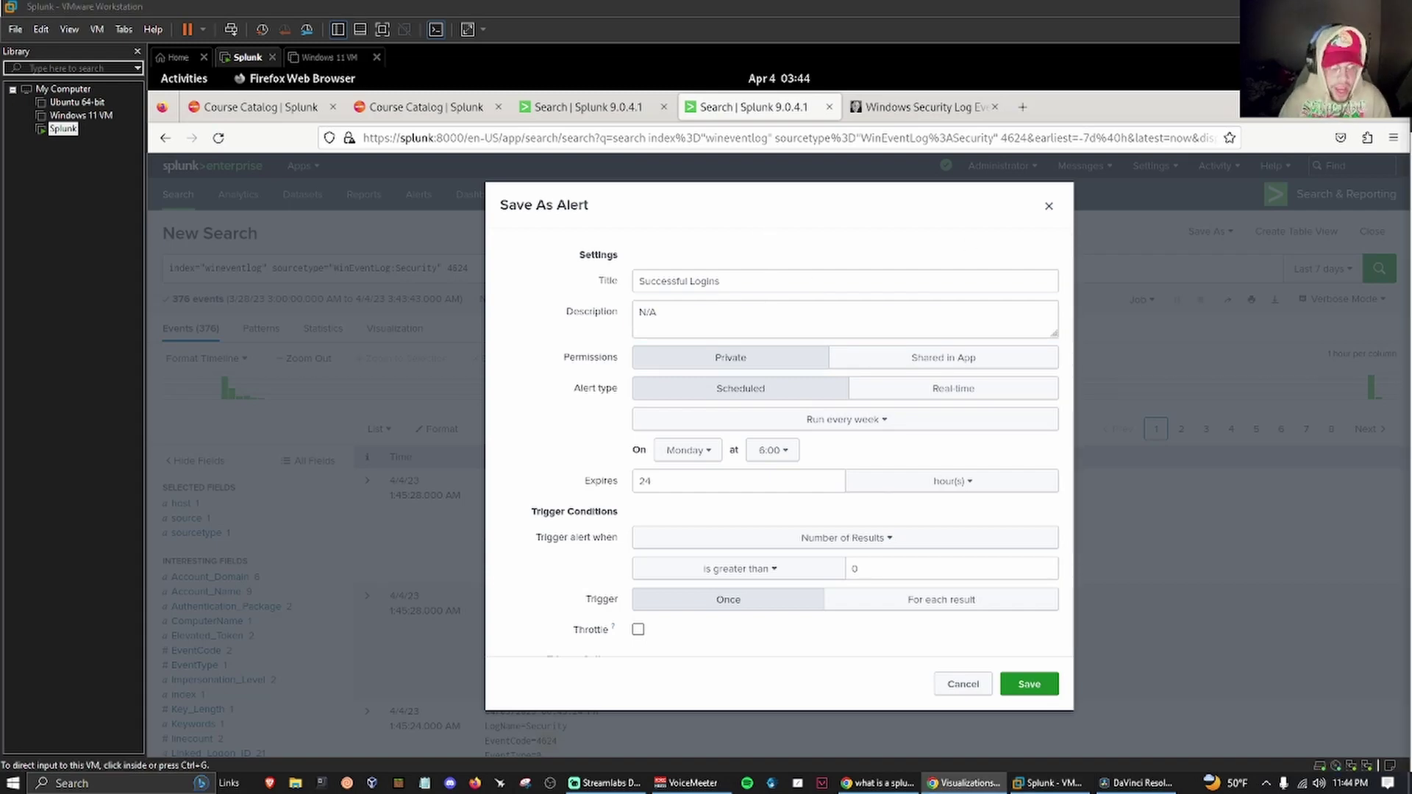
Choose Private as the alert's permissions.
drag(564, 361, 617, 364)
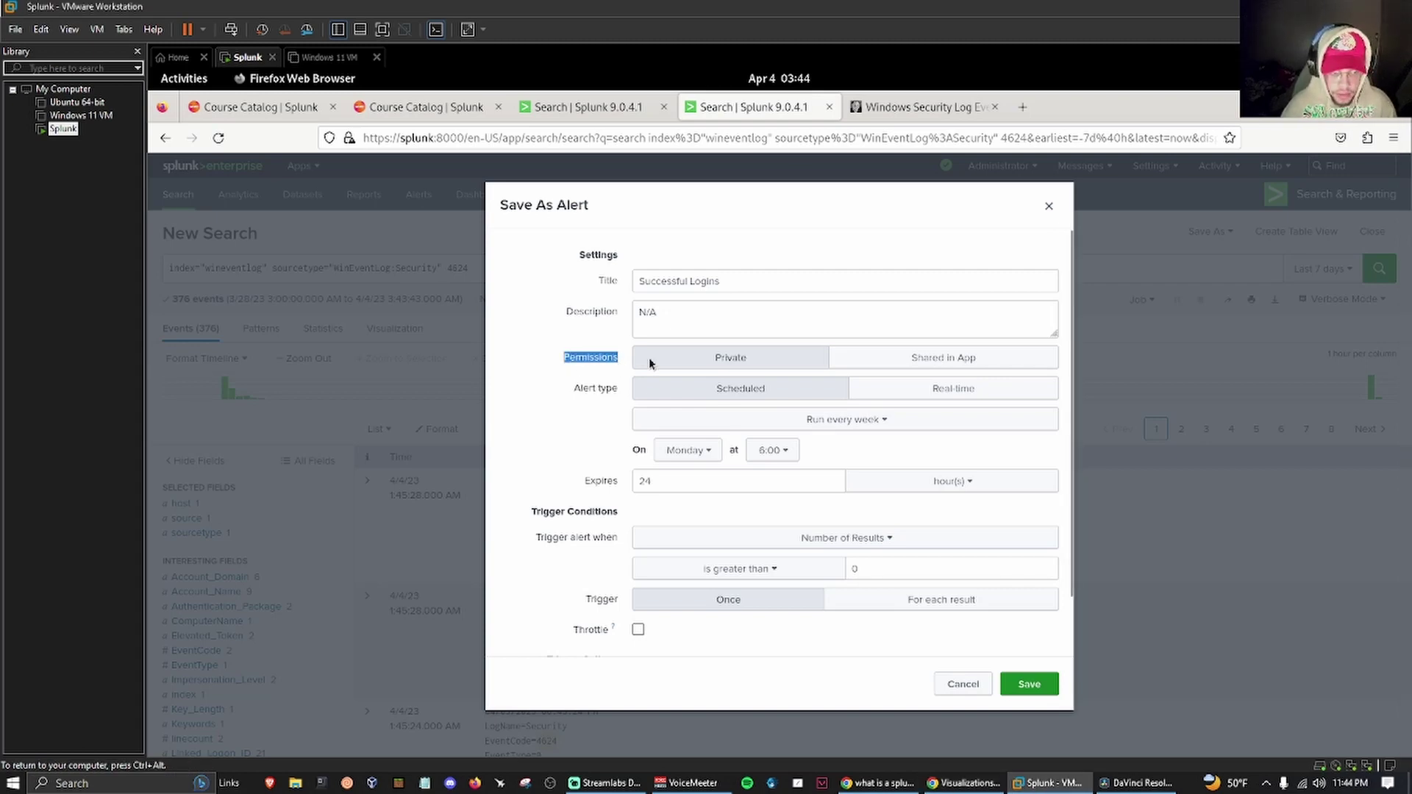
click(751, 356)
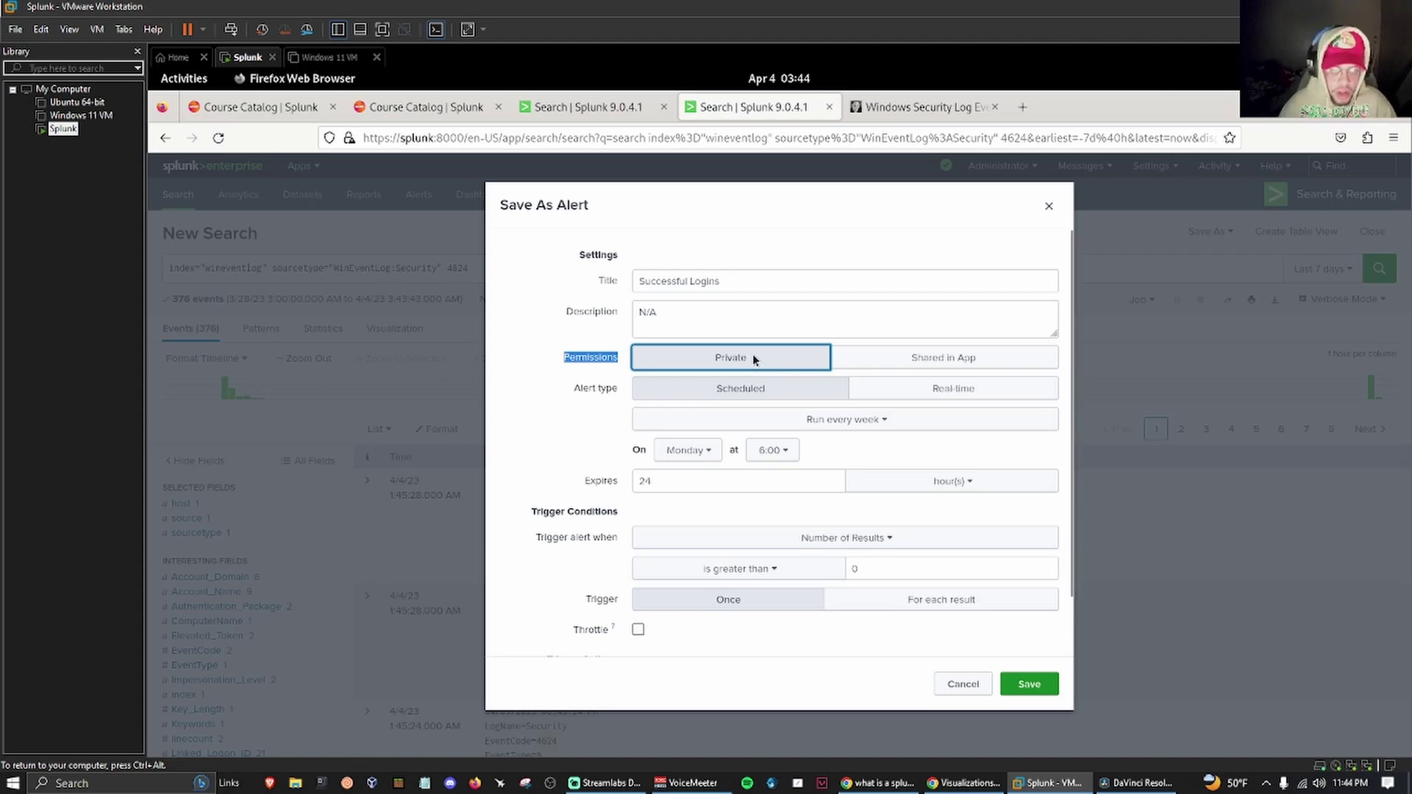
click(574, 369)
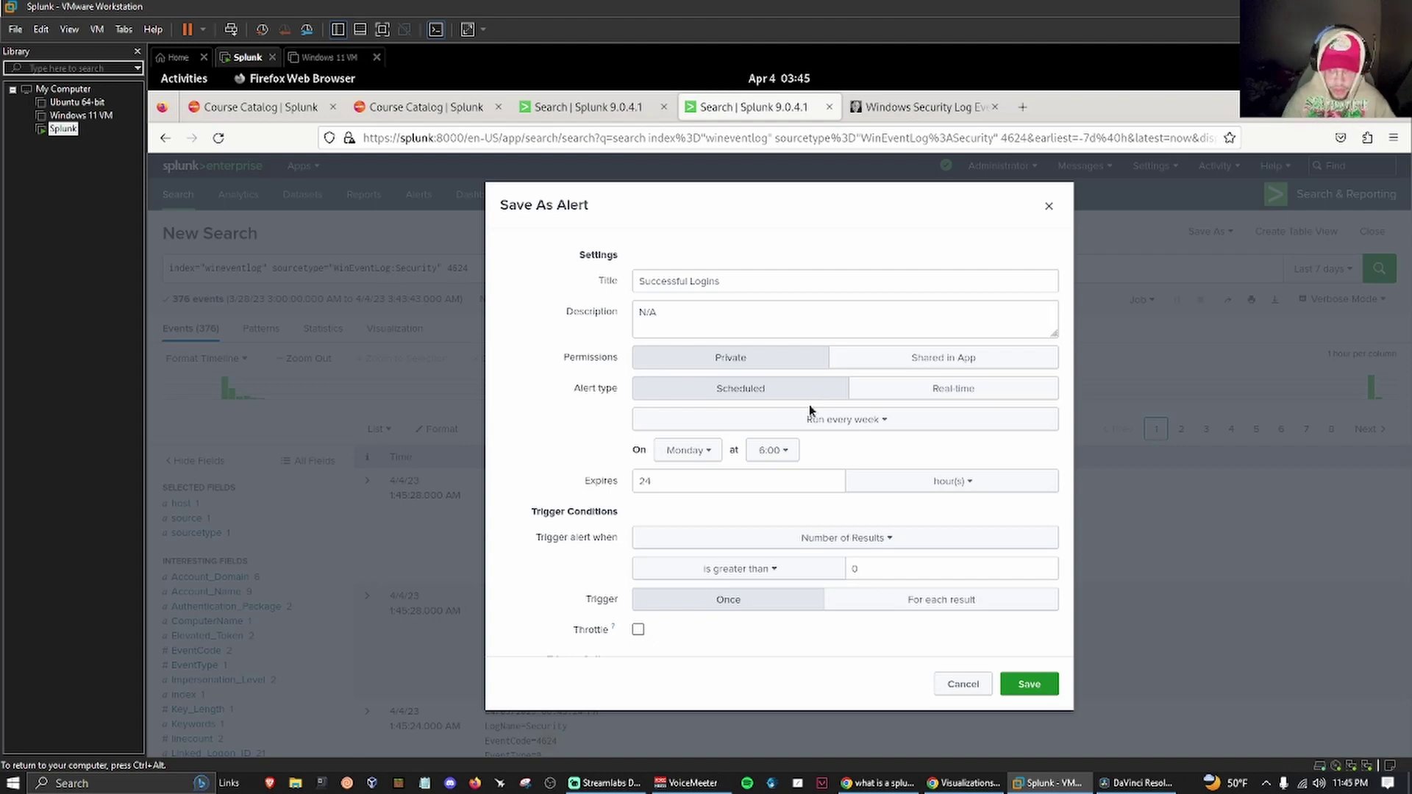
click(659, 509)
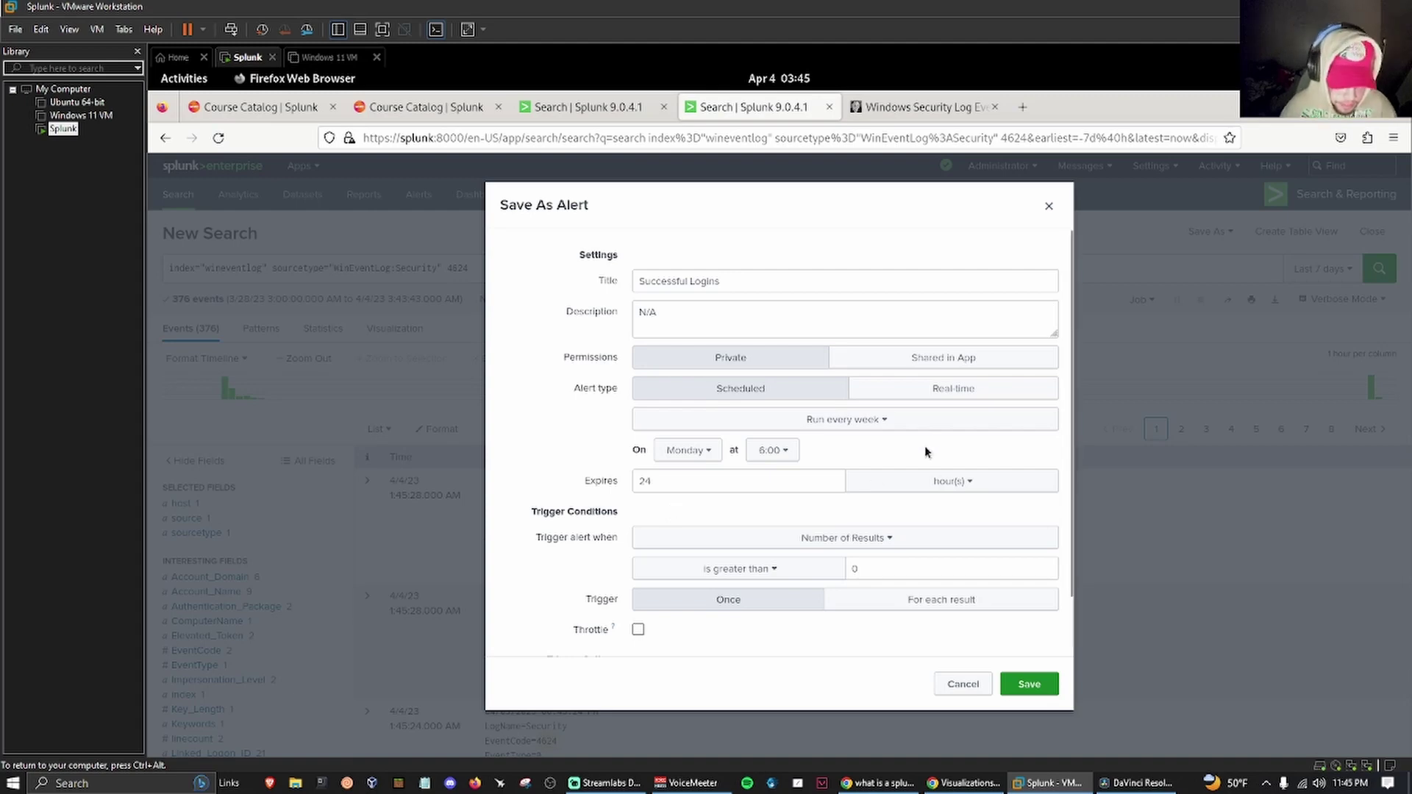
Schedule the alert to run every hour at 0 minutes past the hour.
click(876, 420)
click(644, 417)
click(800, 421)
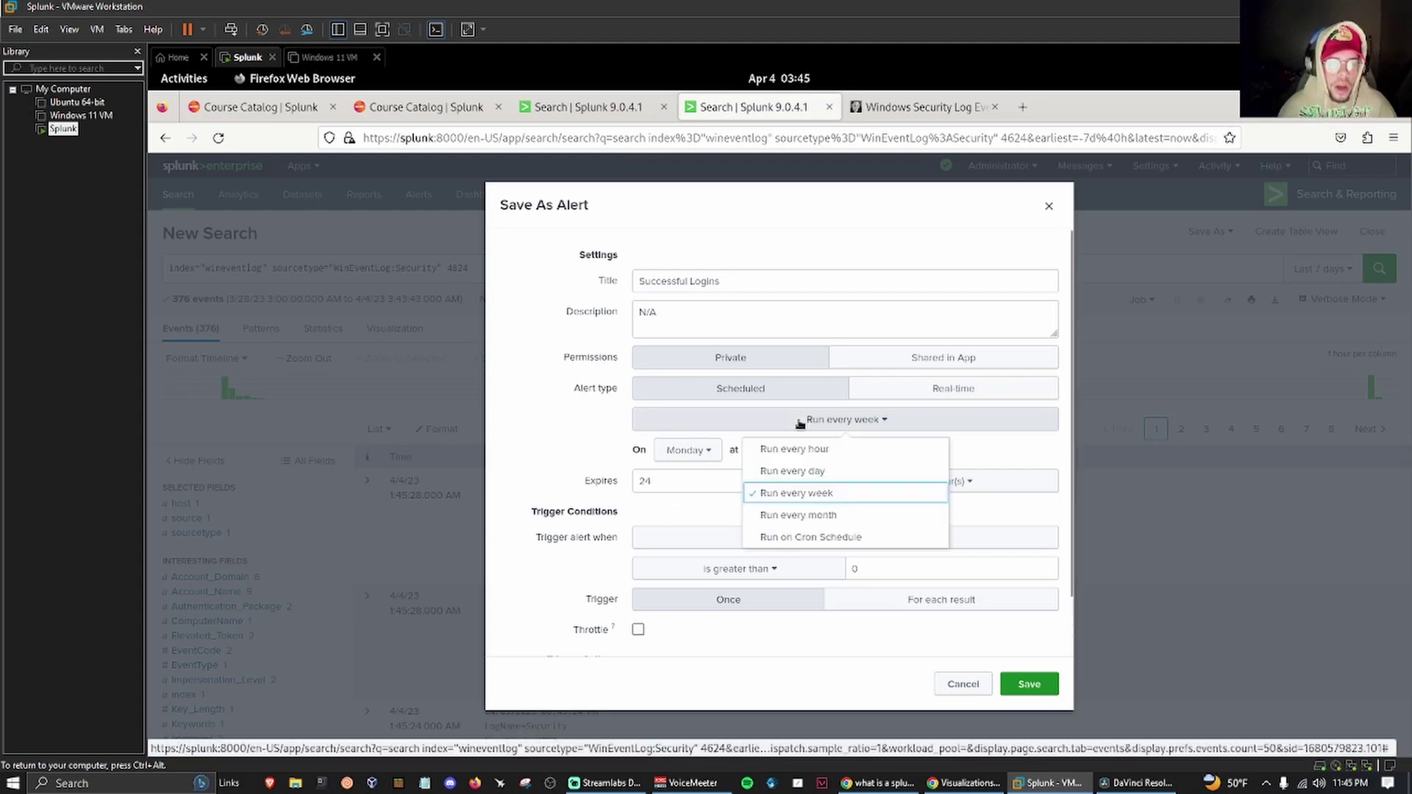
click(816, 450)
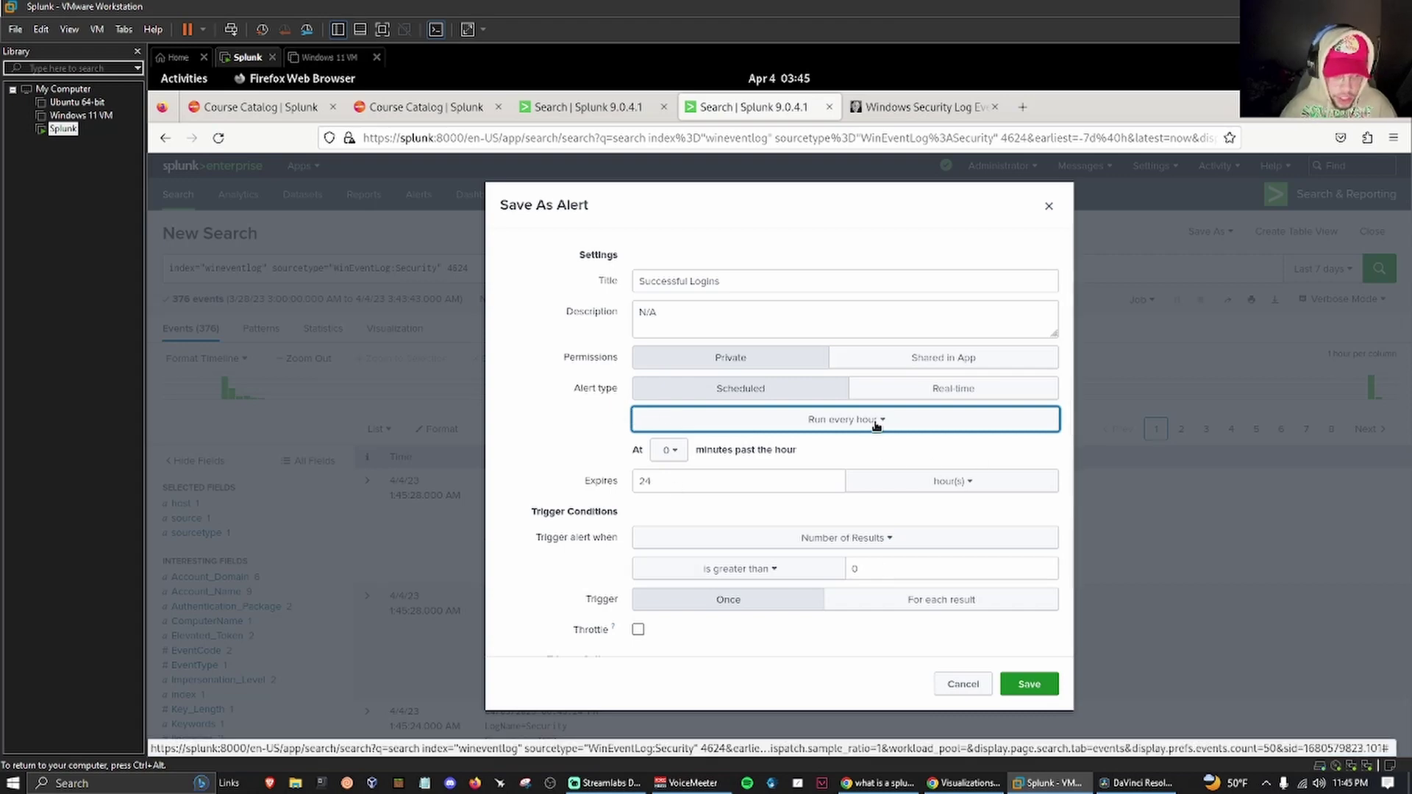
drag(803, 447, 691, 453)
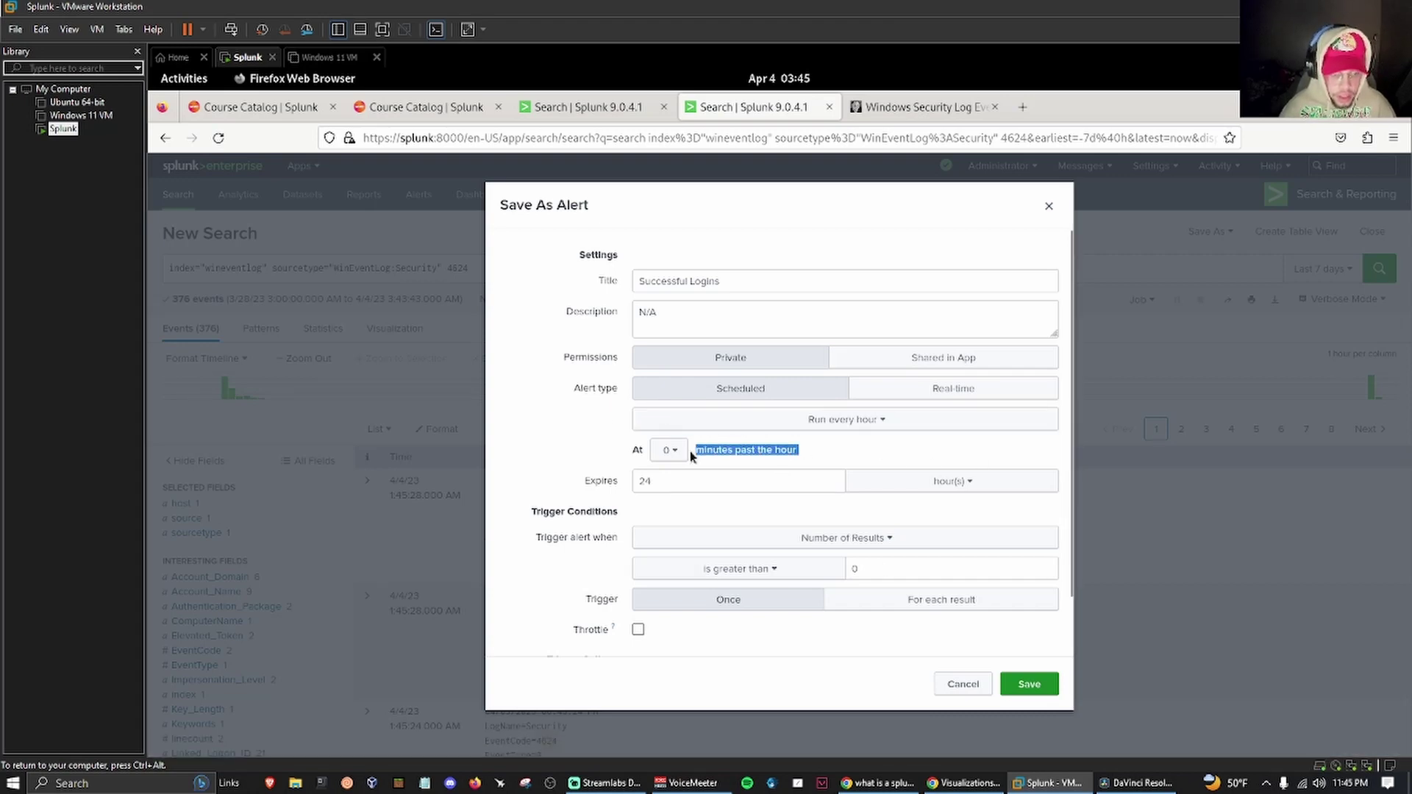
click(620, 461)
click(677, 453)
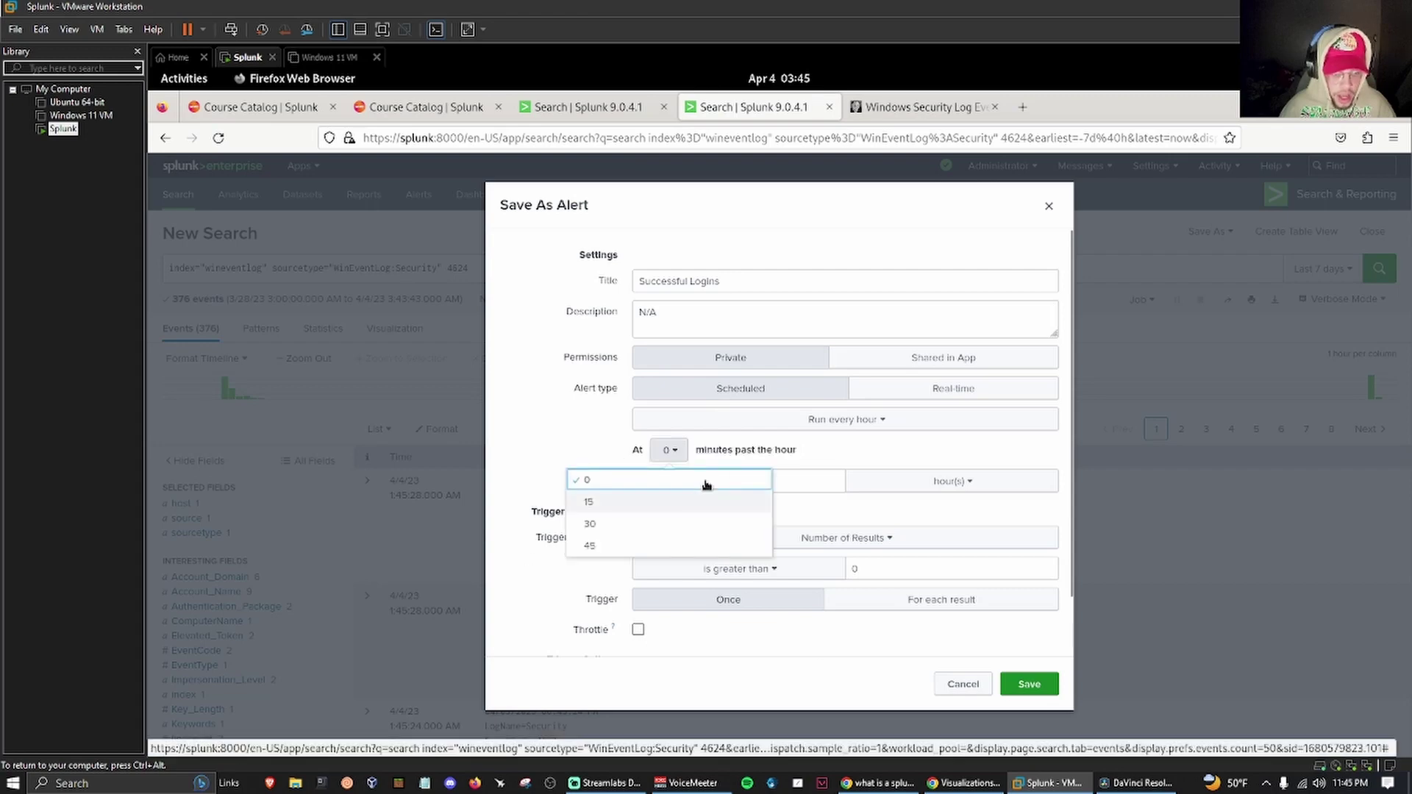
click(791, 447)
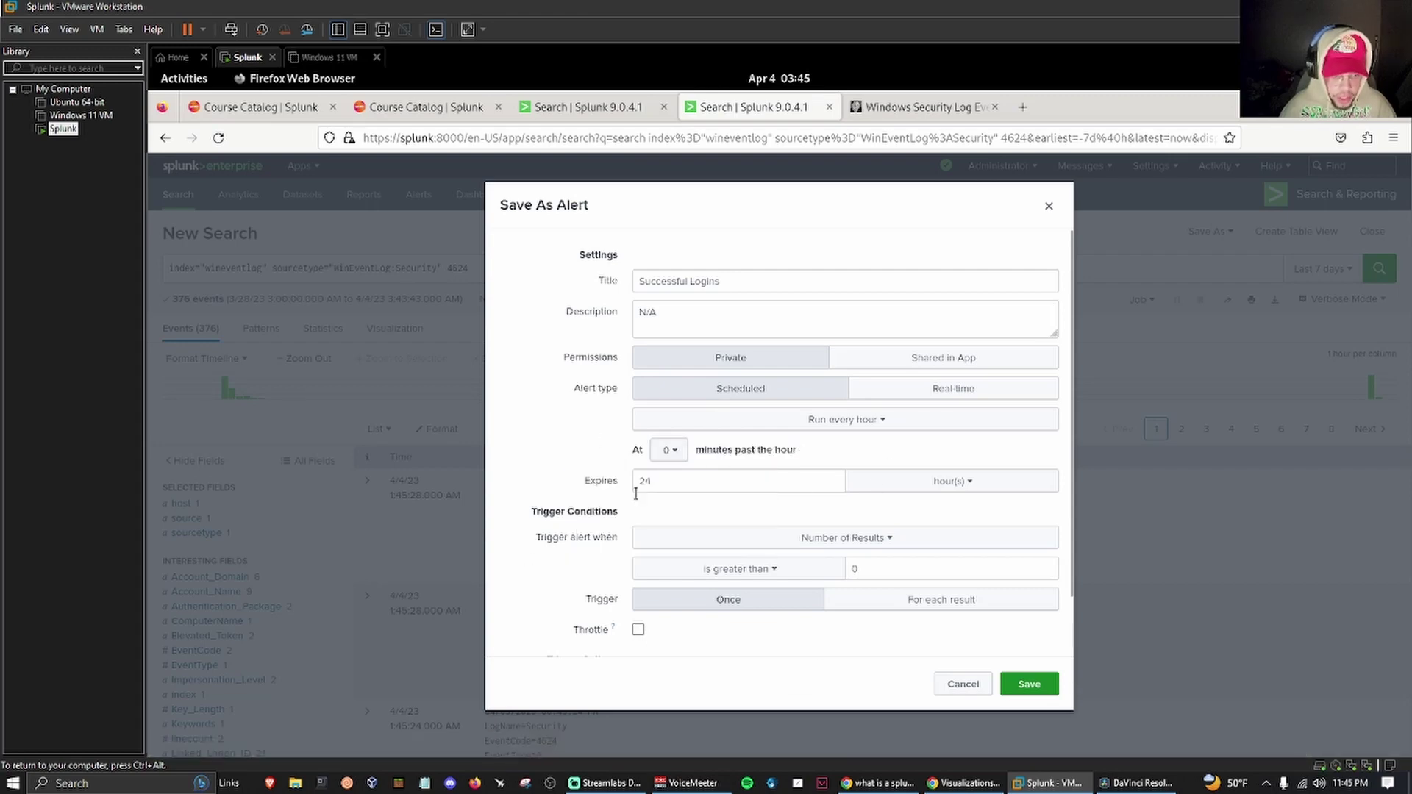
click(859, 478)
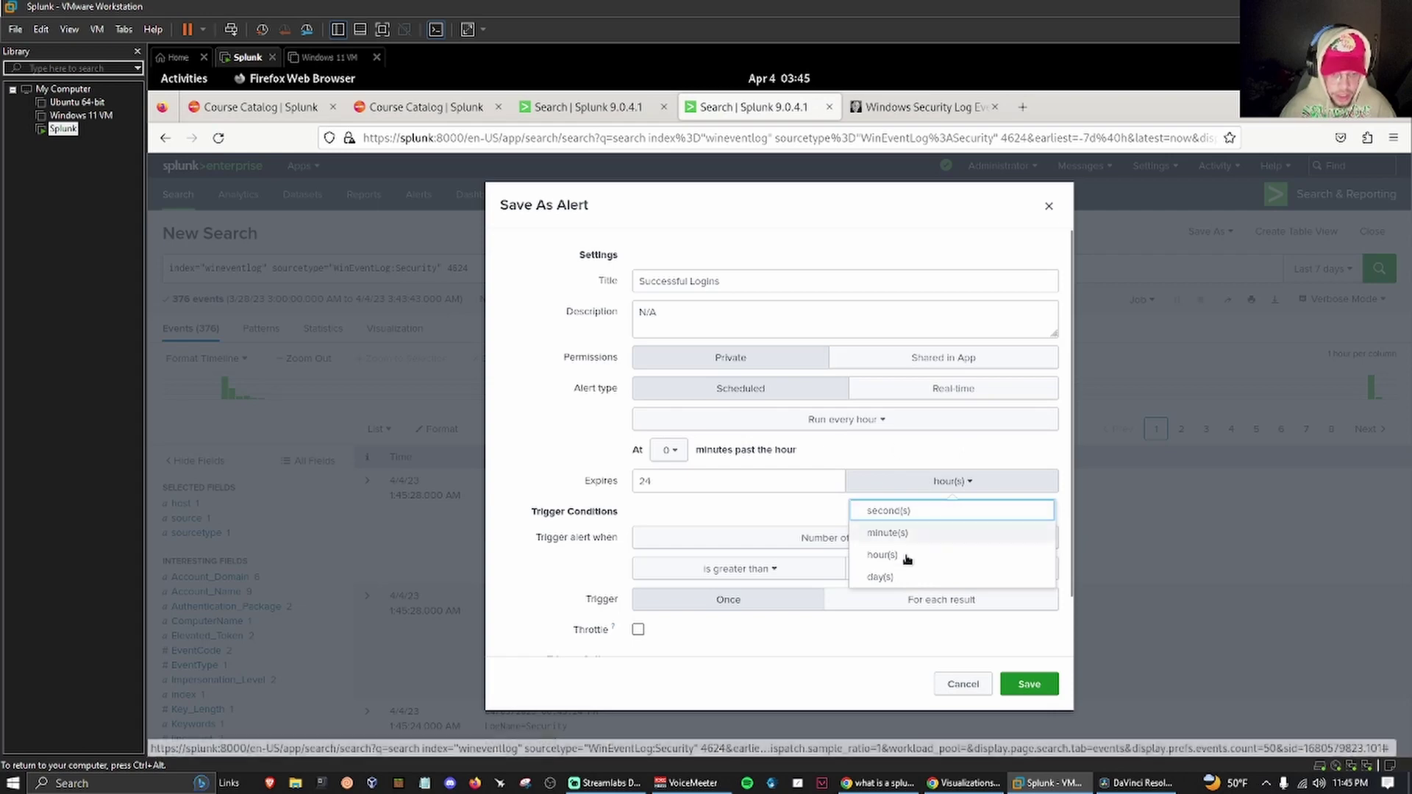
click(1007, 480)
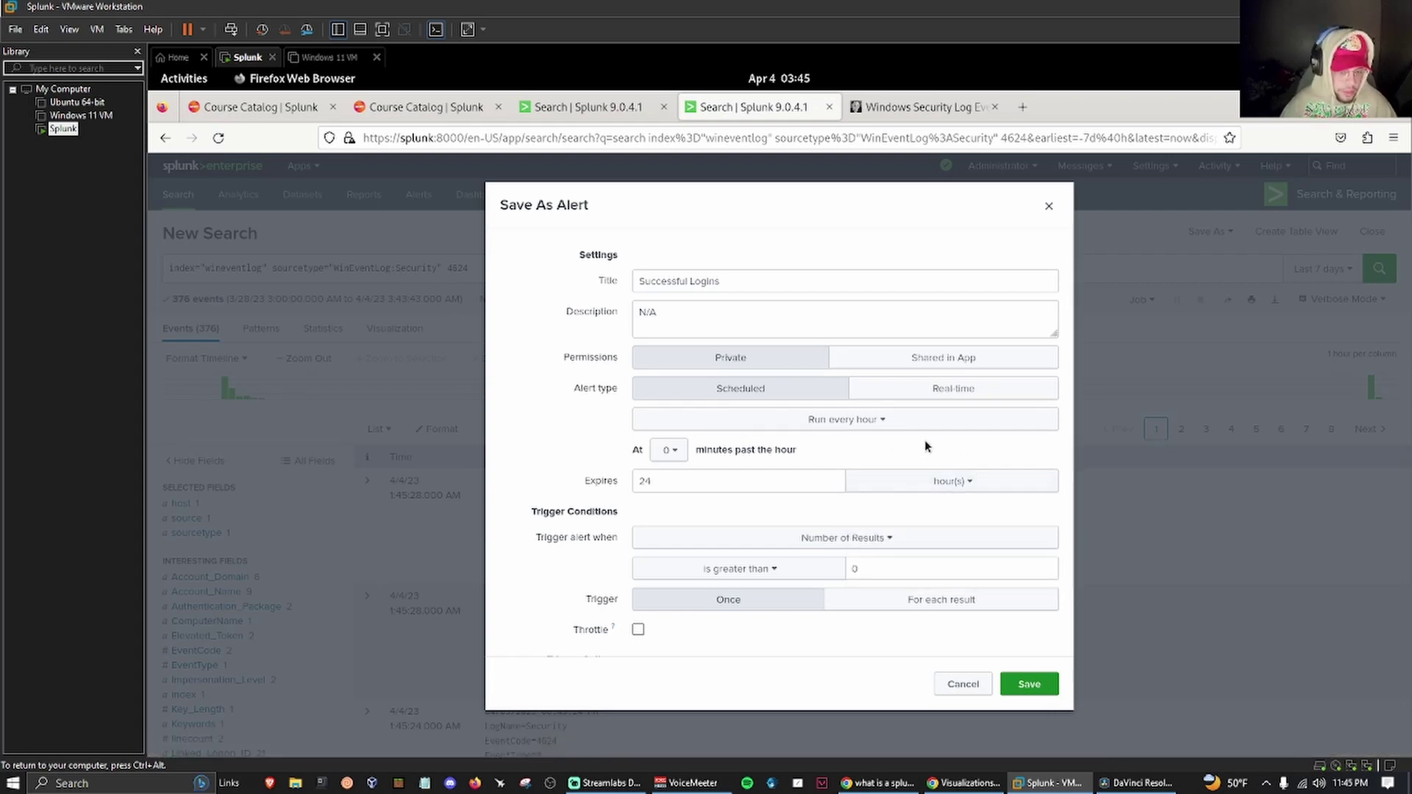
Set the alert's trigger condition to Number of Results is greater than 0.
scroll(924, 440, down, 1)
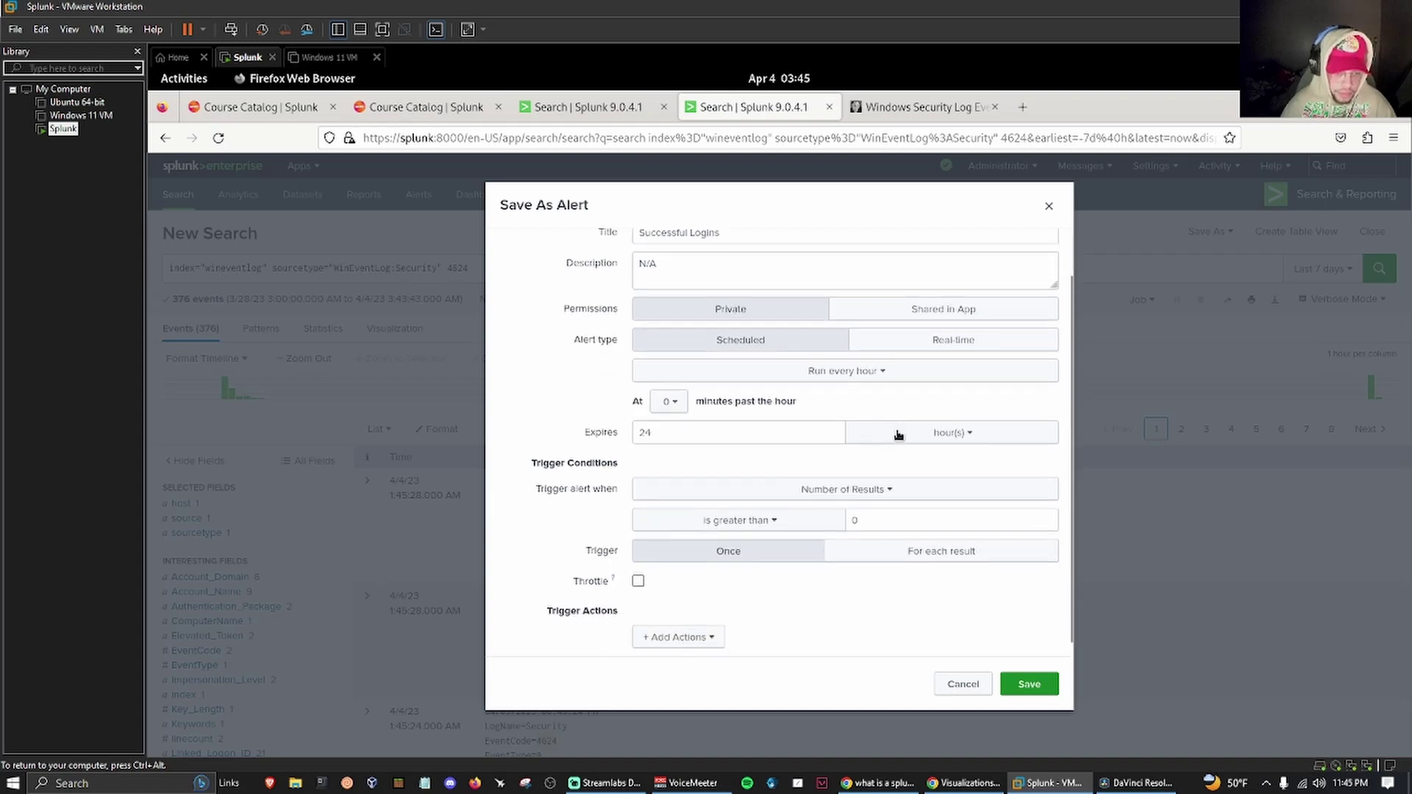
drag(523, 456, 625, 449)
click(624, 450)
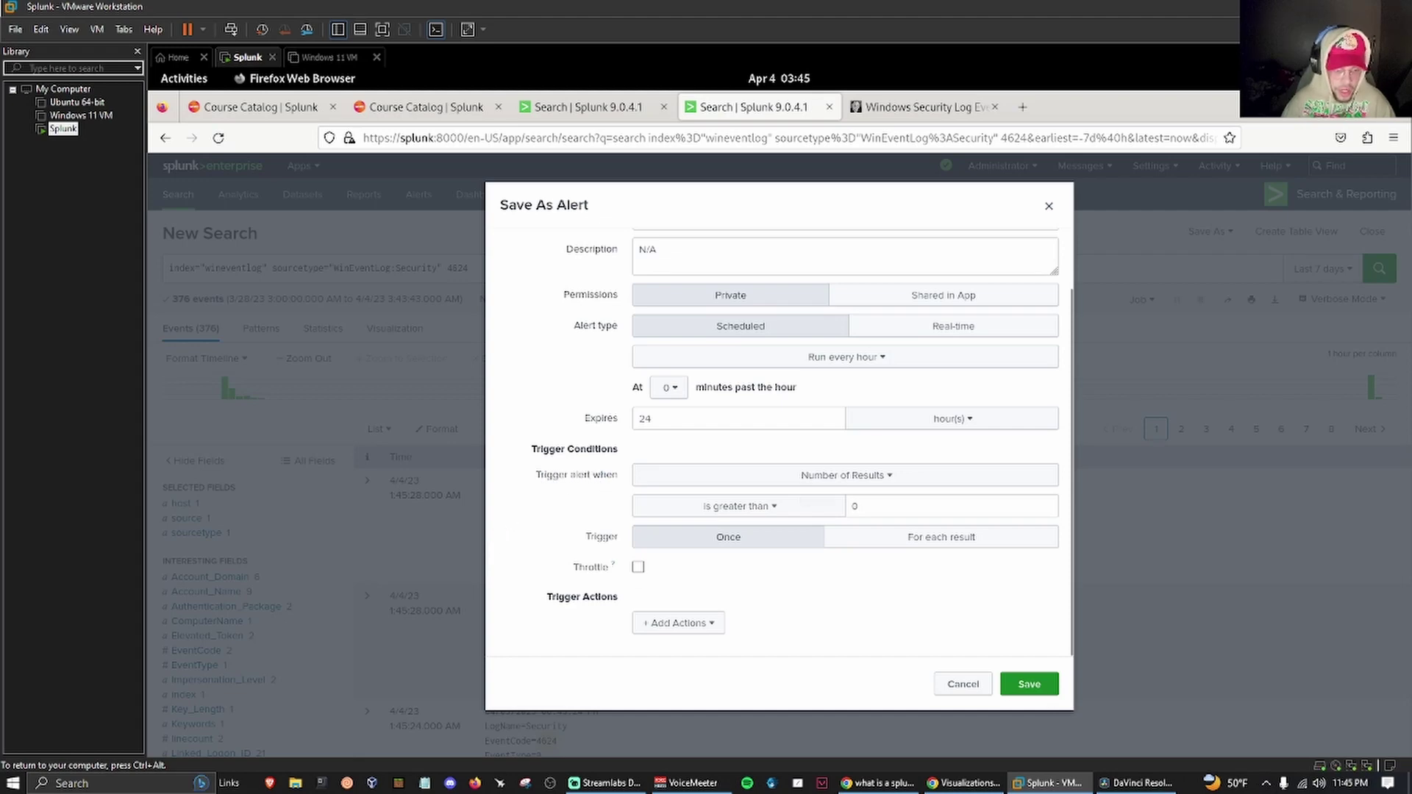
click(868, 478)
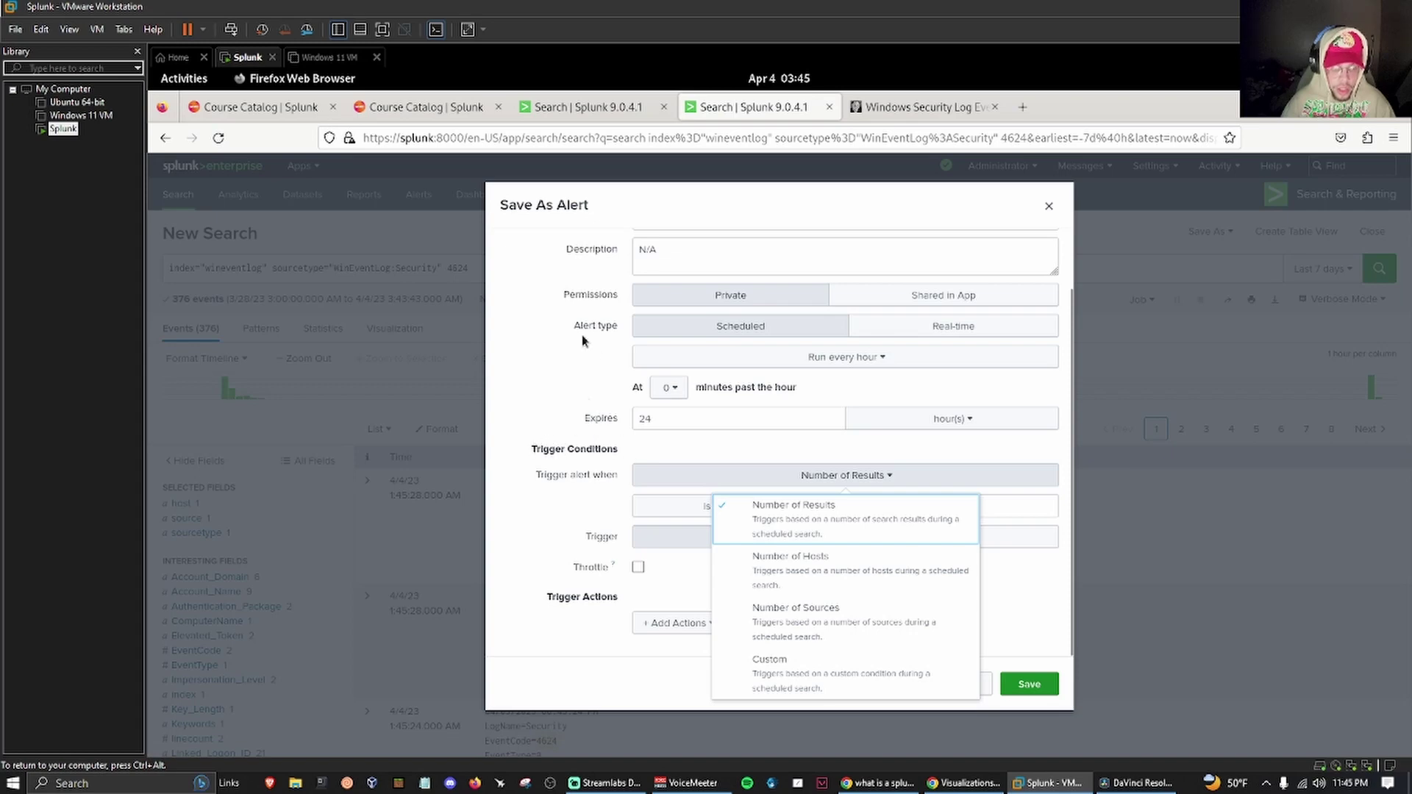
click(786, 517)
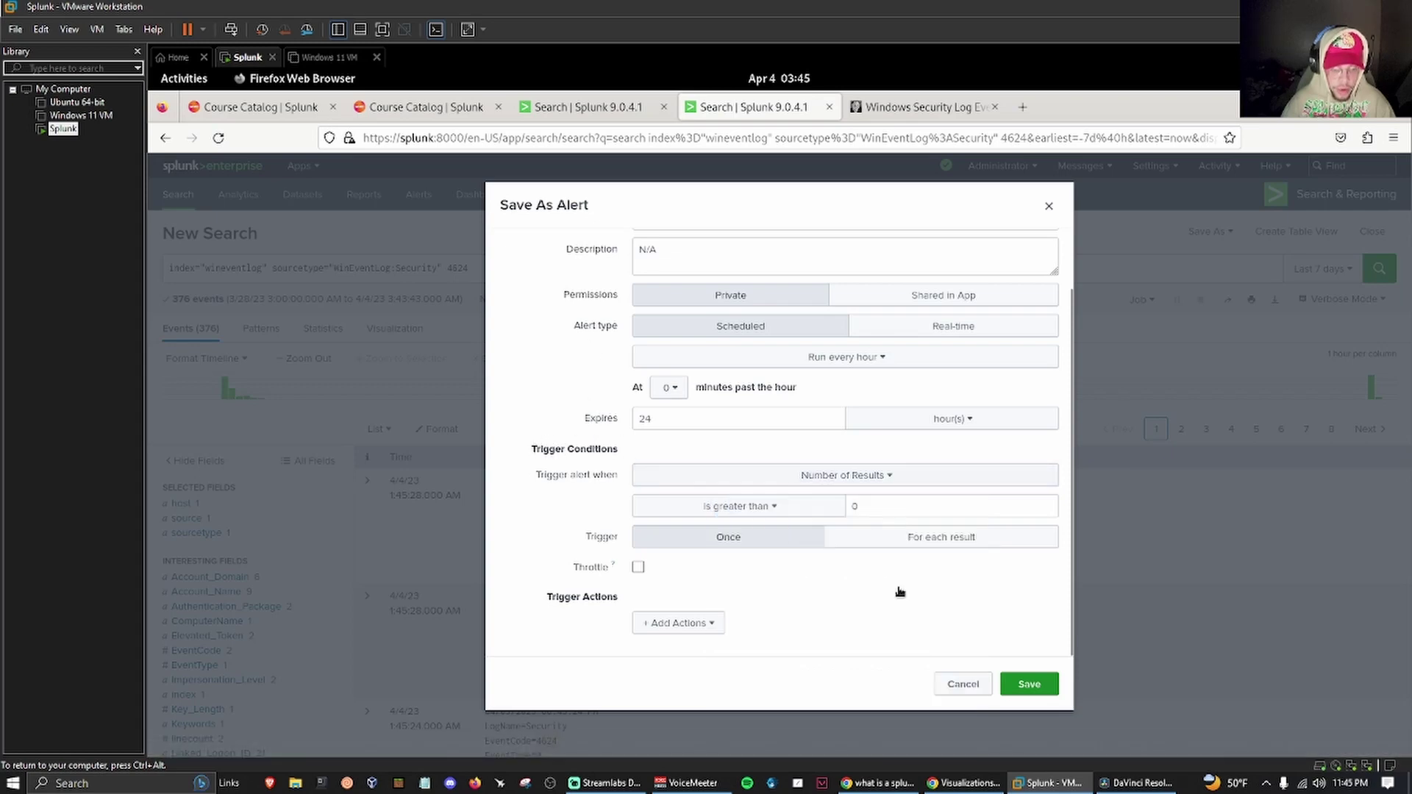
click(791, 509)
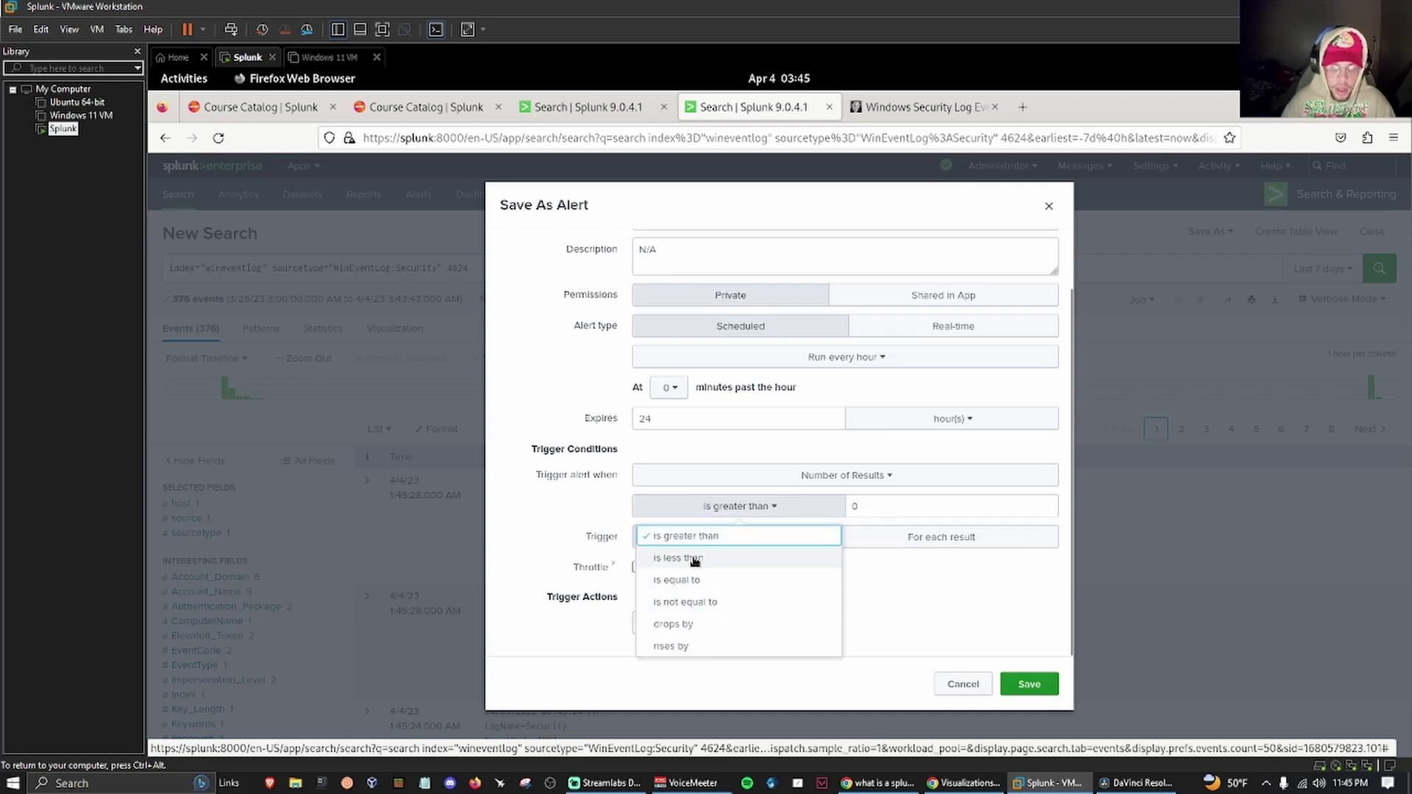
click(904, 509)
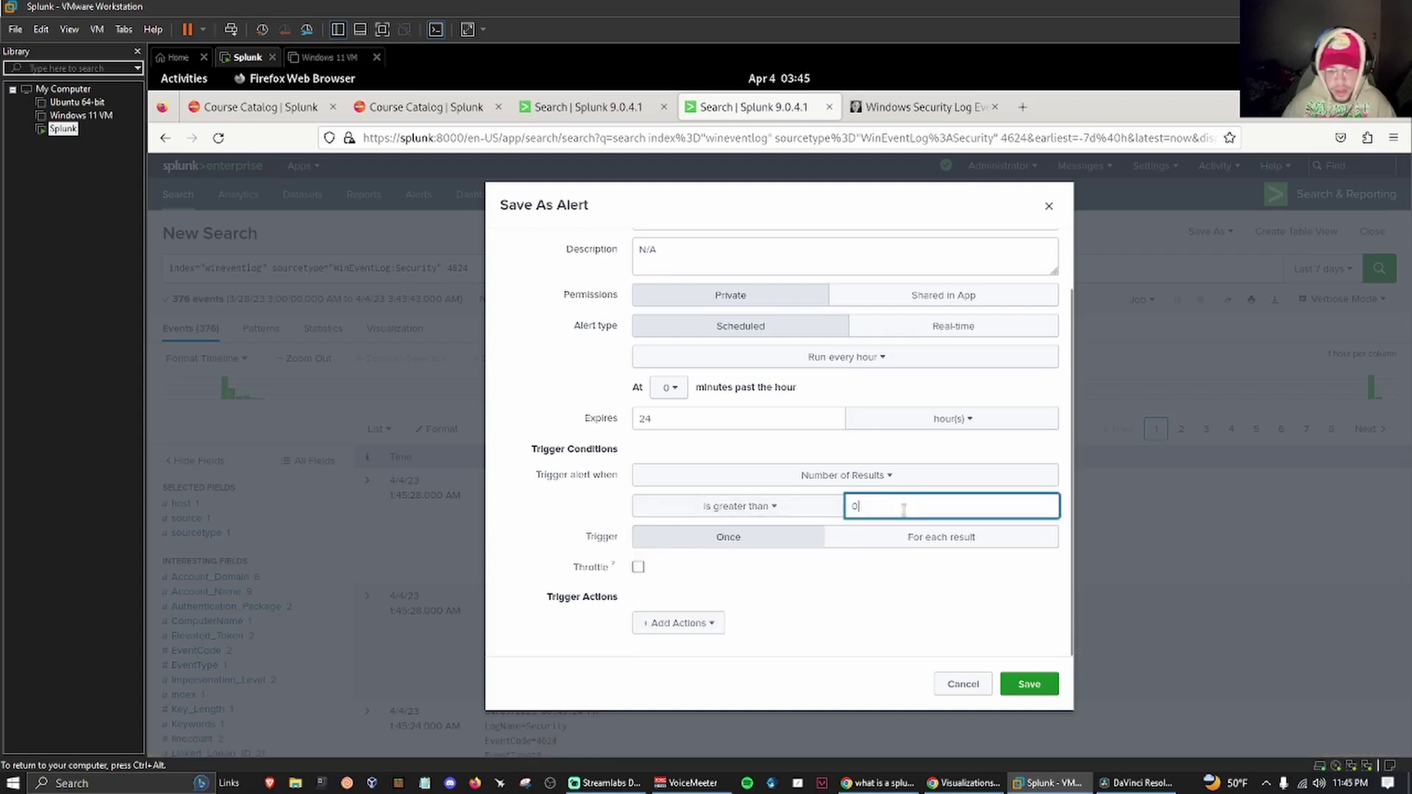
click(881, 476)
click(881, 477)
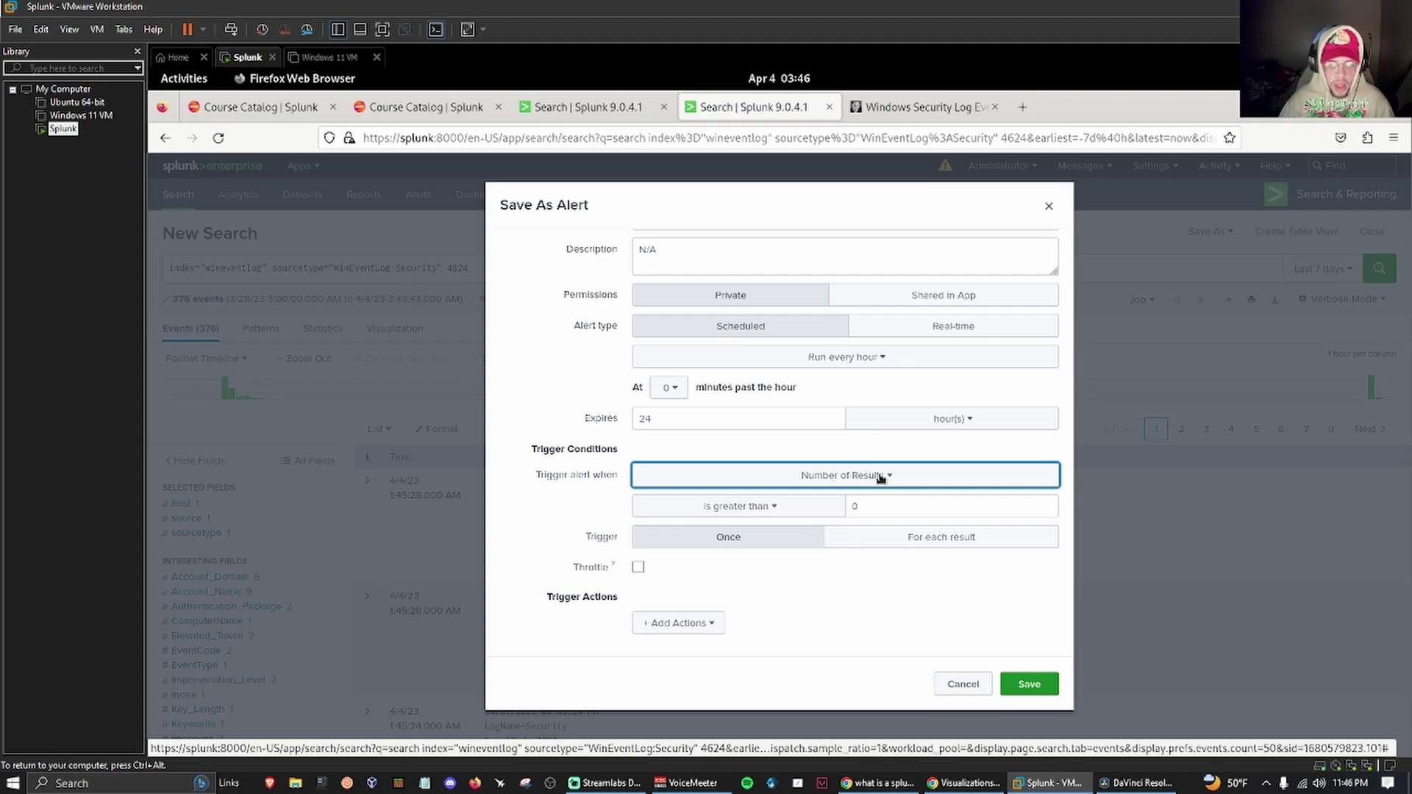
click(853, 505)
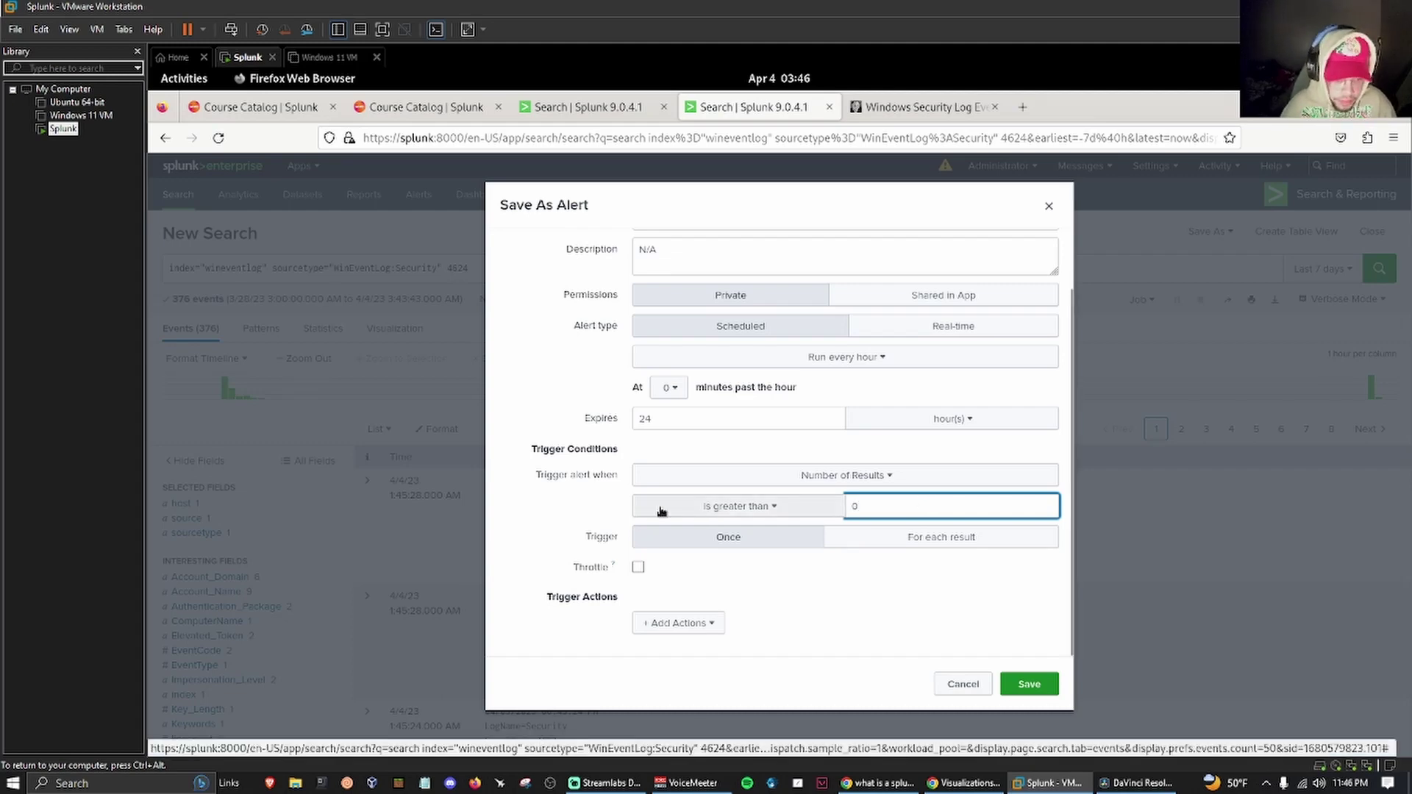
Have the alert trigger once, with throttling turned off.
drag(557, 537, 601, 540)
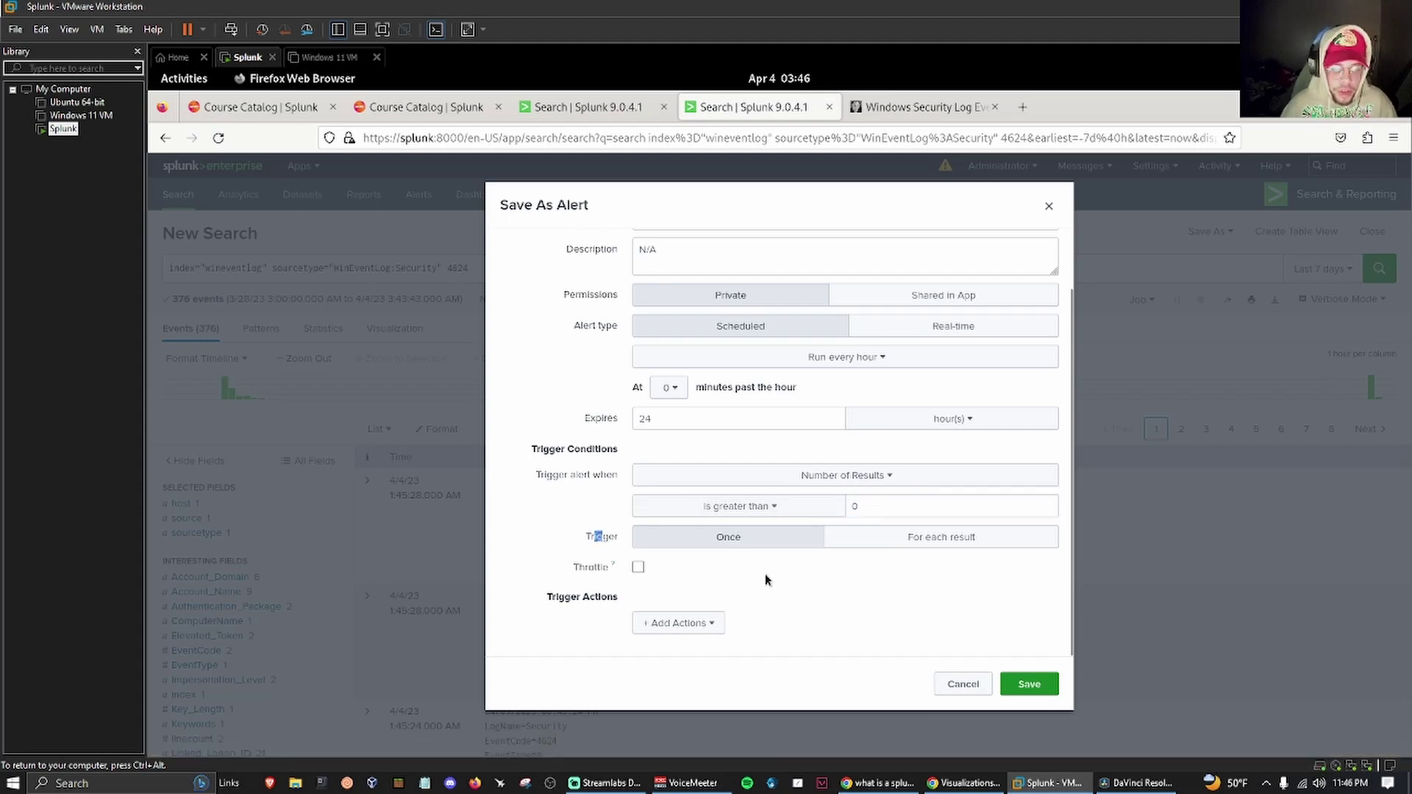
click(637, 567)
click(637, 567)
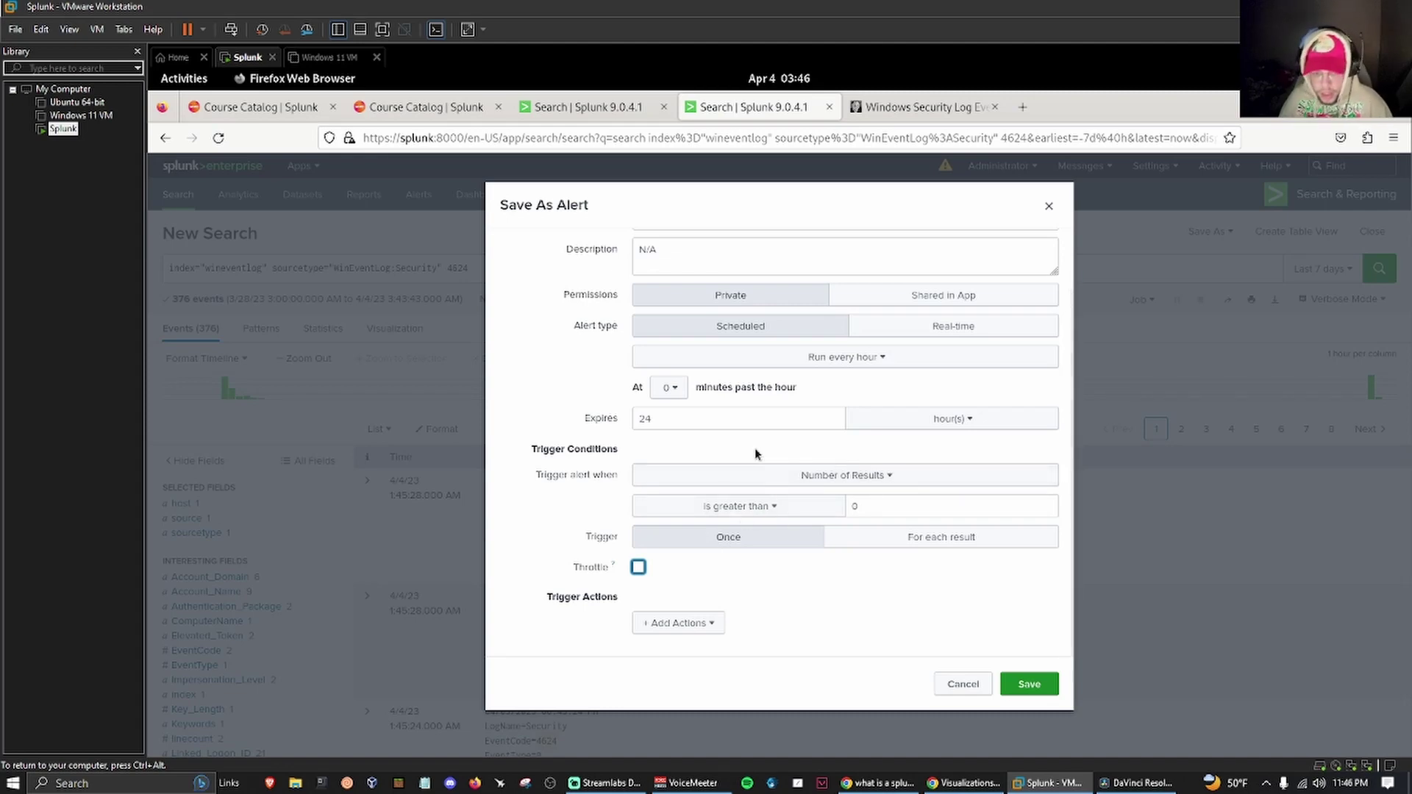
drag(571, 542, 616, 536)
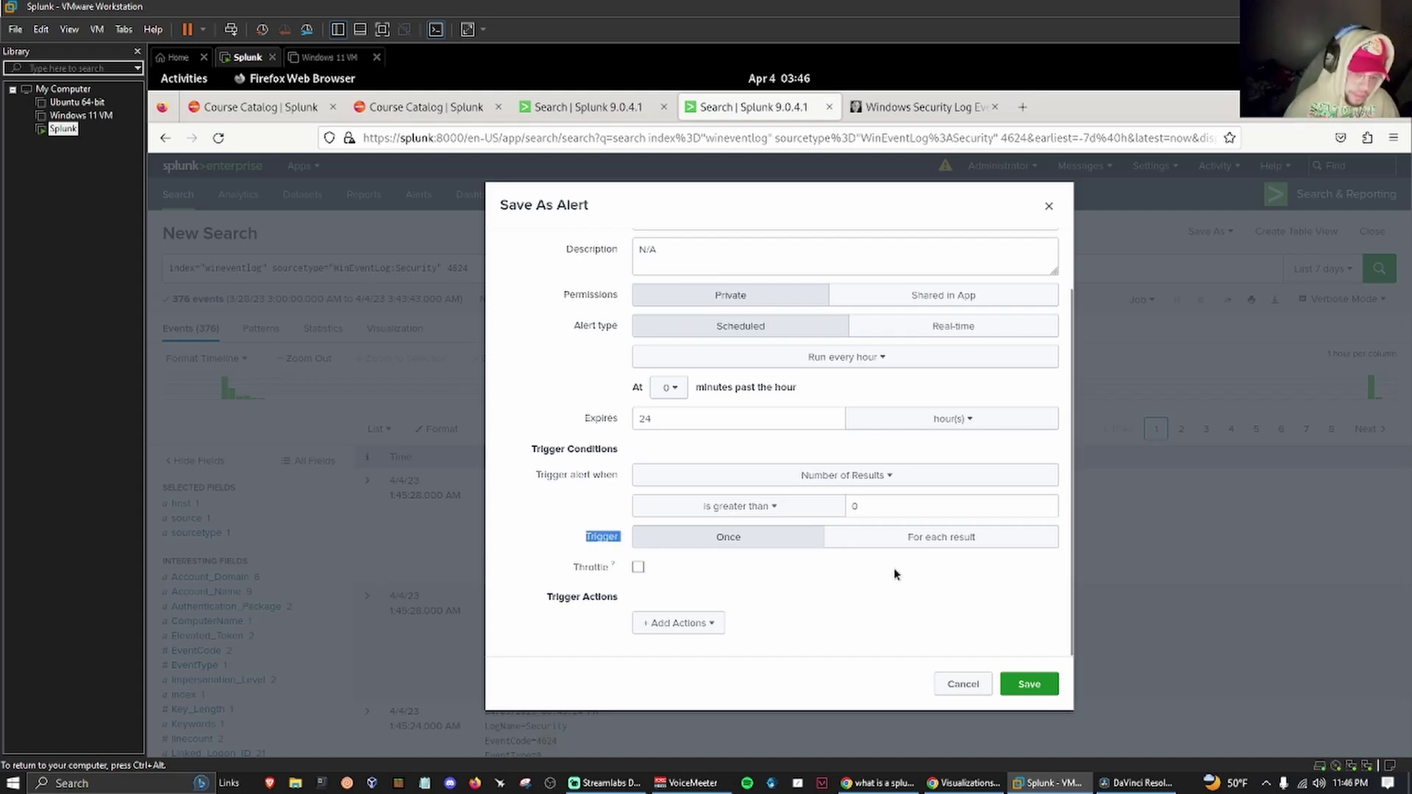
click(747, 536)
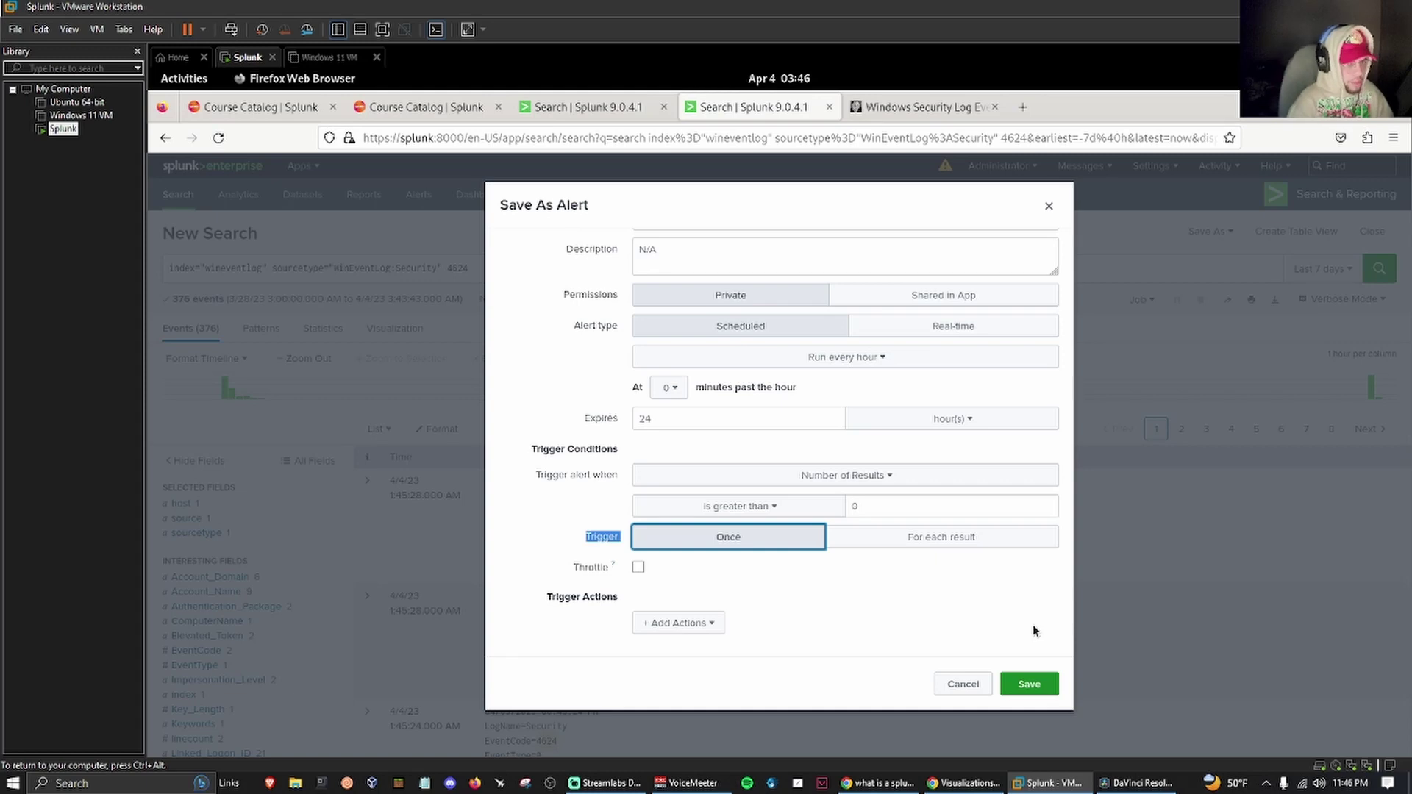
Add the Add to Triggered Alerts action to the alert and set its severity to High.
drag(674, 604, 546, 596)
click(537, 596)
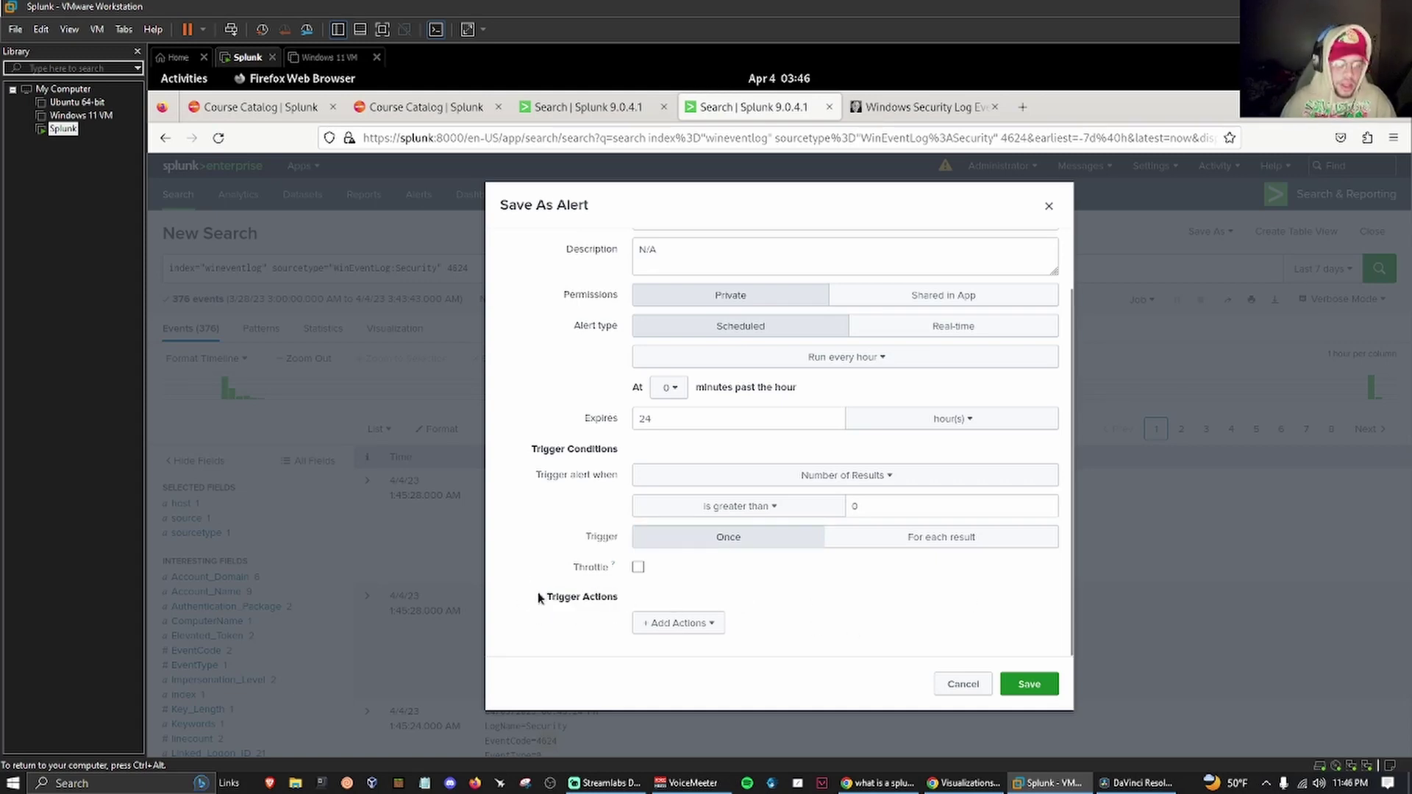
click(670, 625)
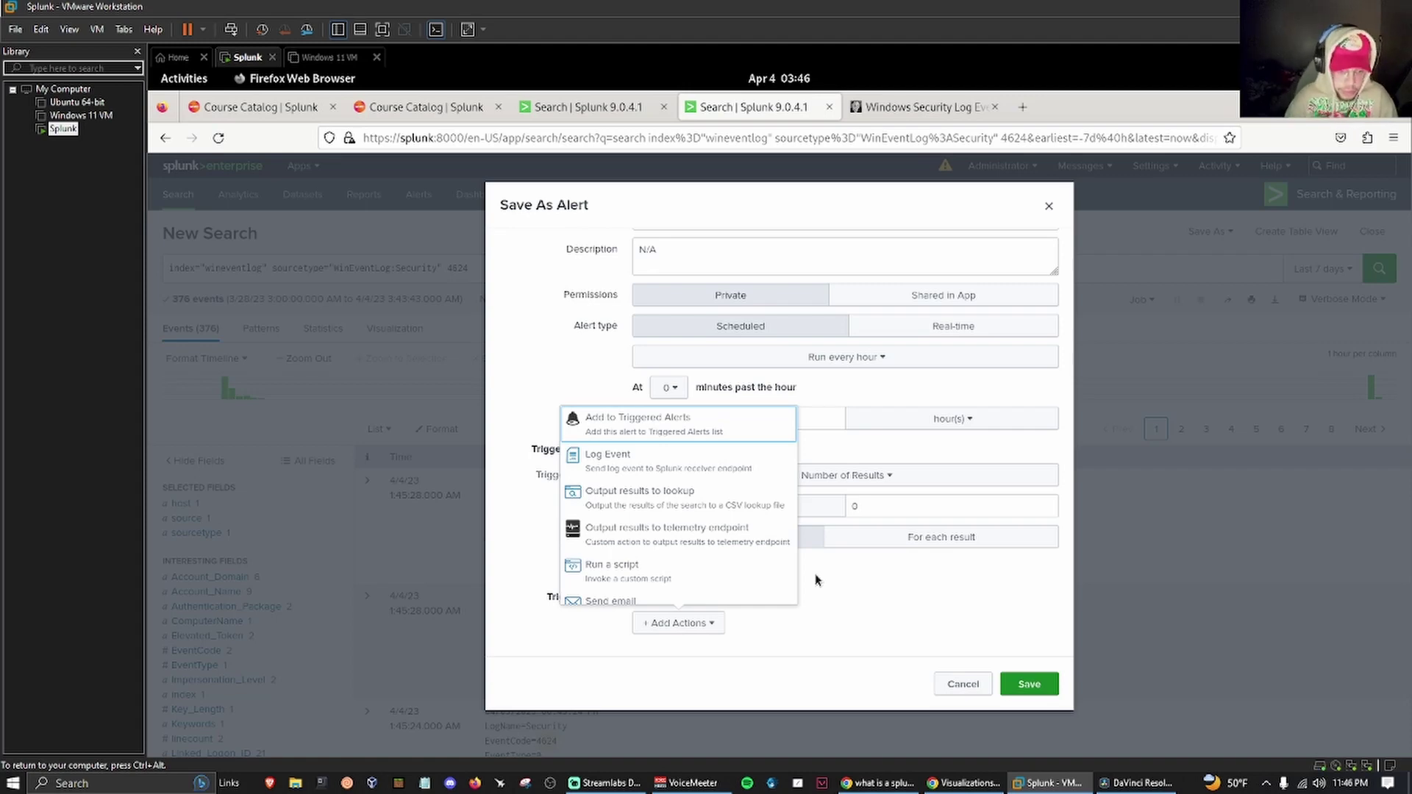
click(810, 597)
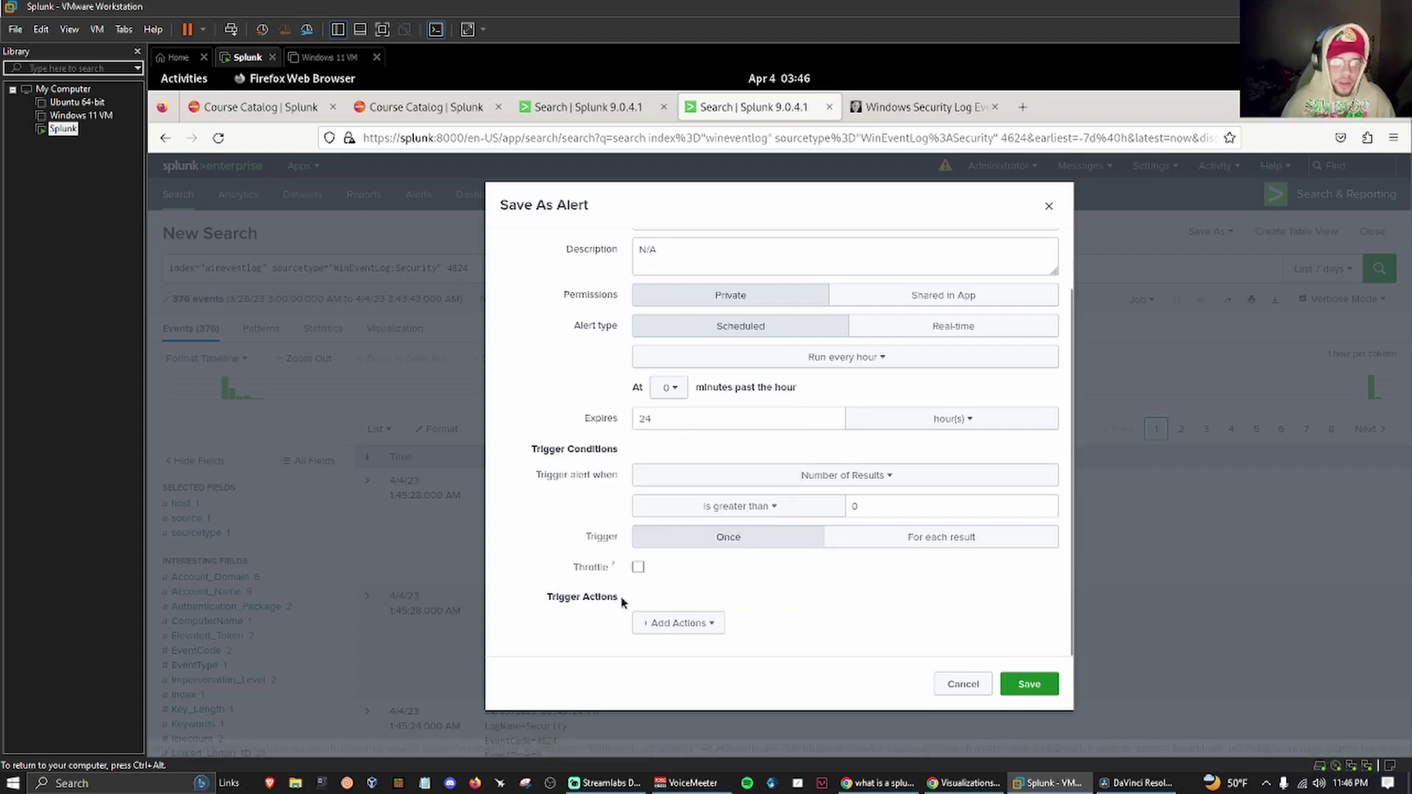
click(671, 622)
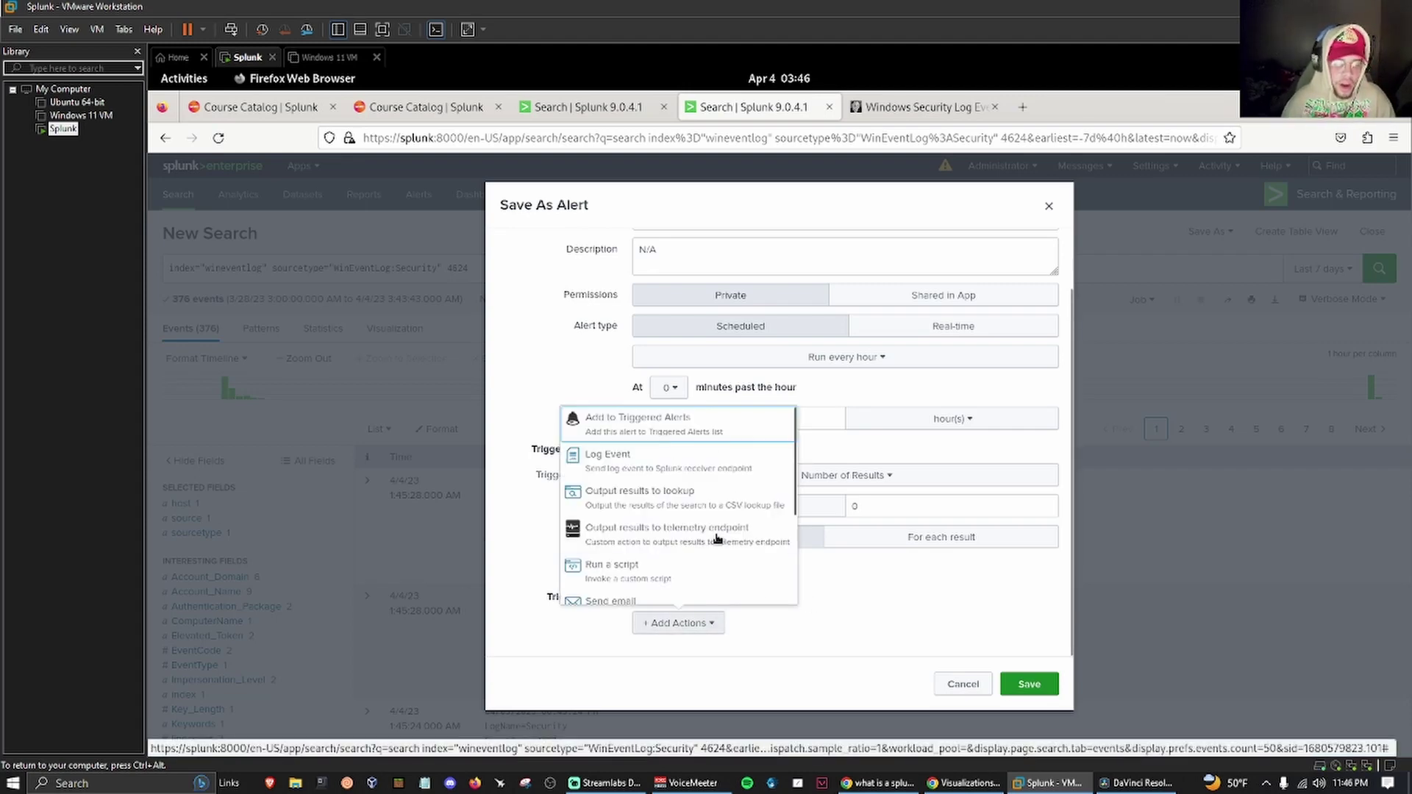
click(629, 432)
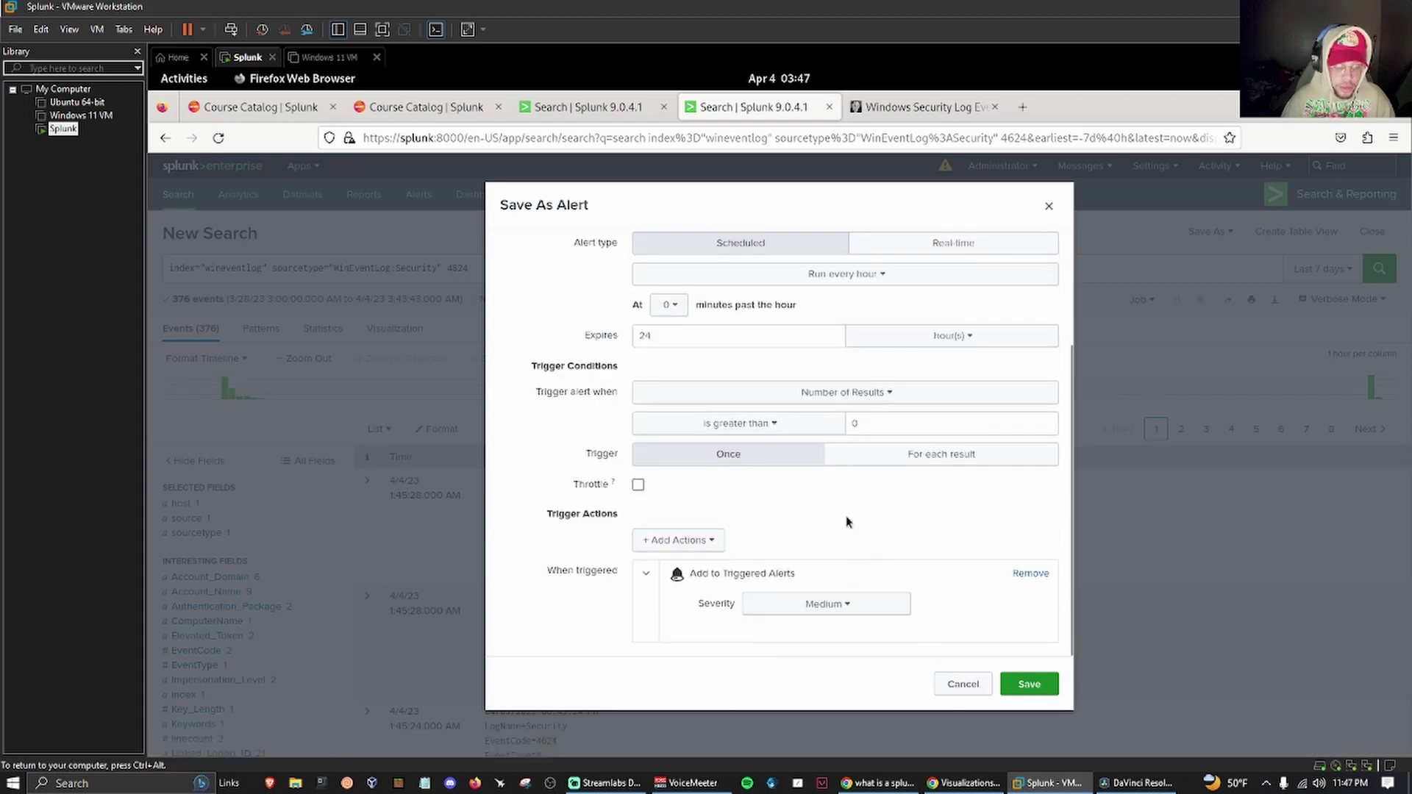
click(855, 604)
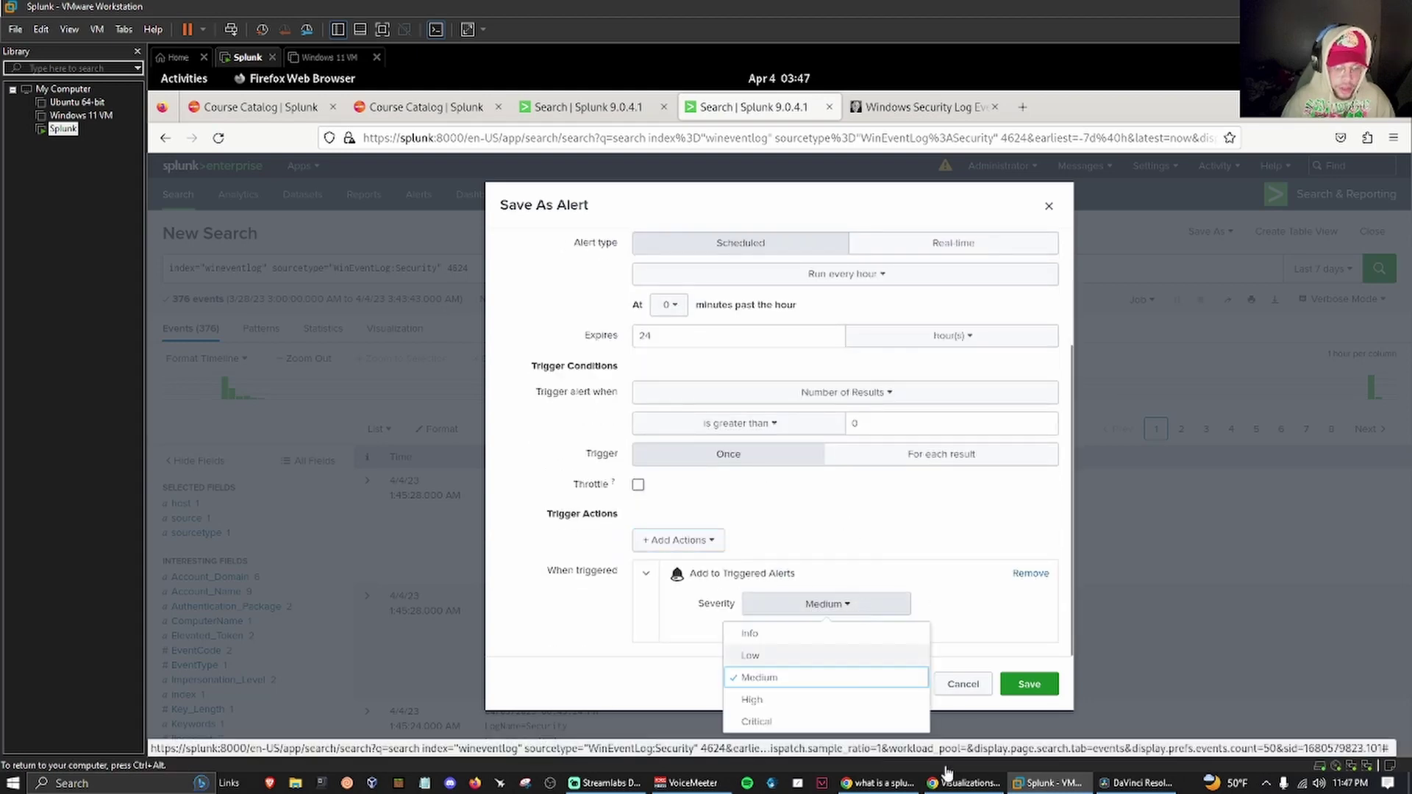
click(751, 699)
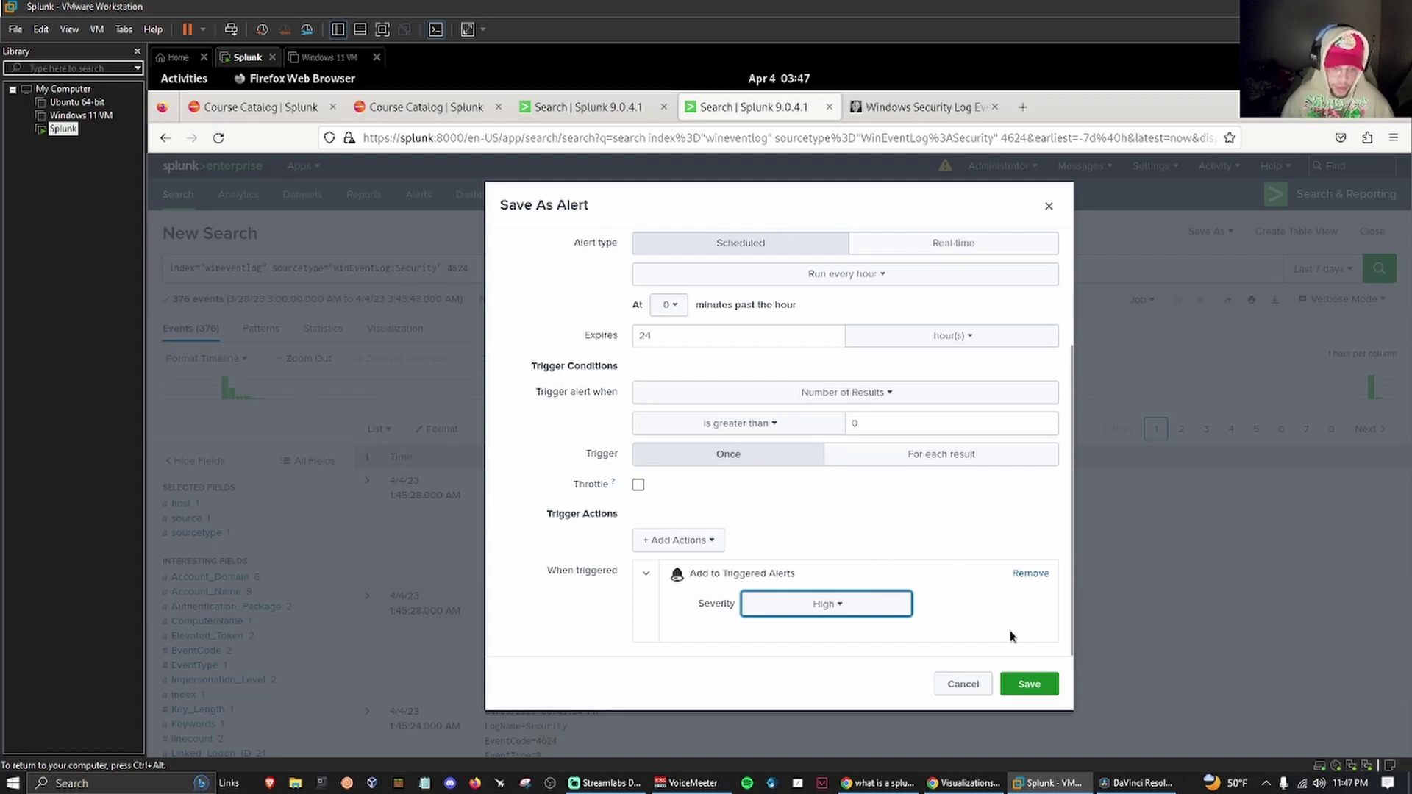
Look through the remaining trigger actions and save the Successful Logins alert.
click(676, 541)
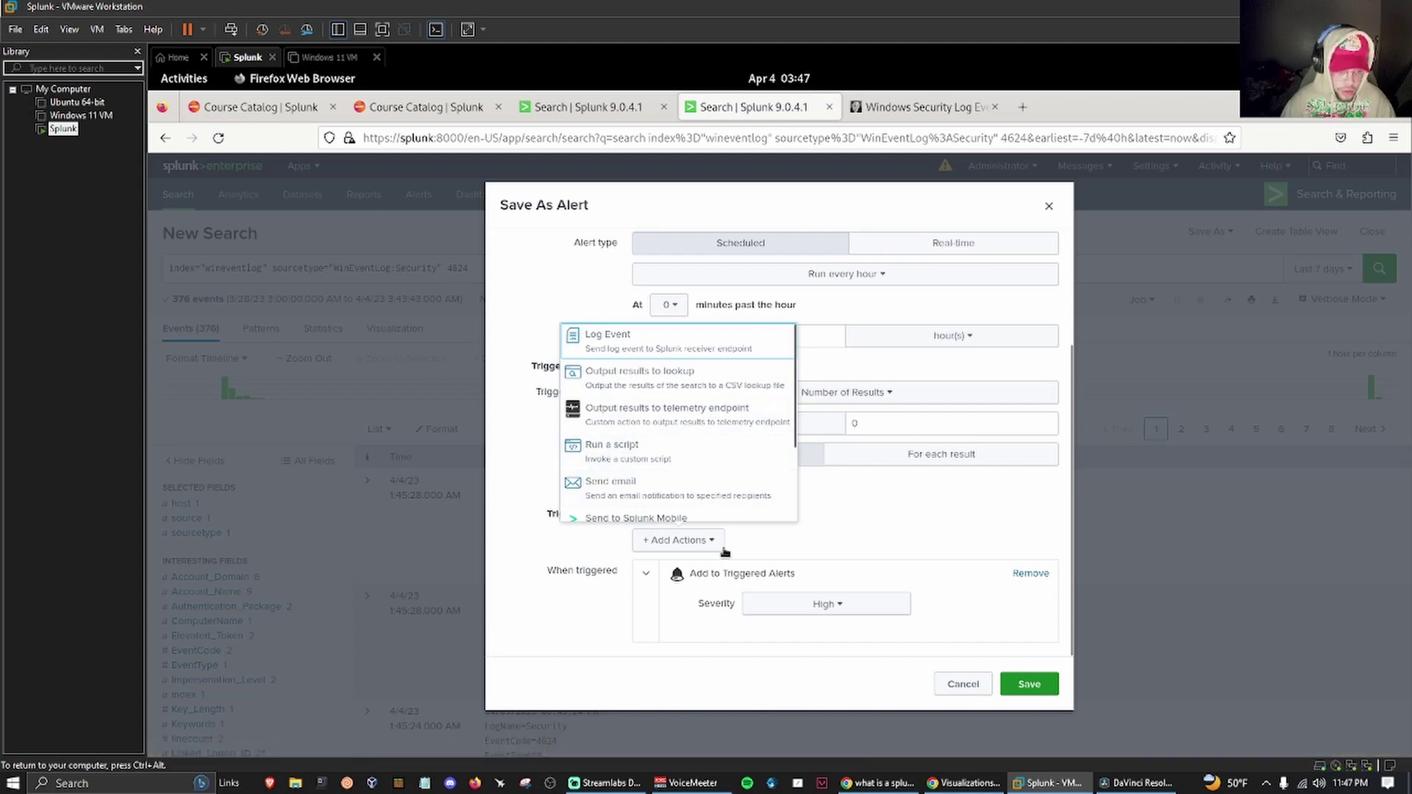
scroll(676, 456, down, 3)
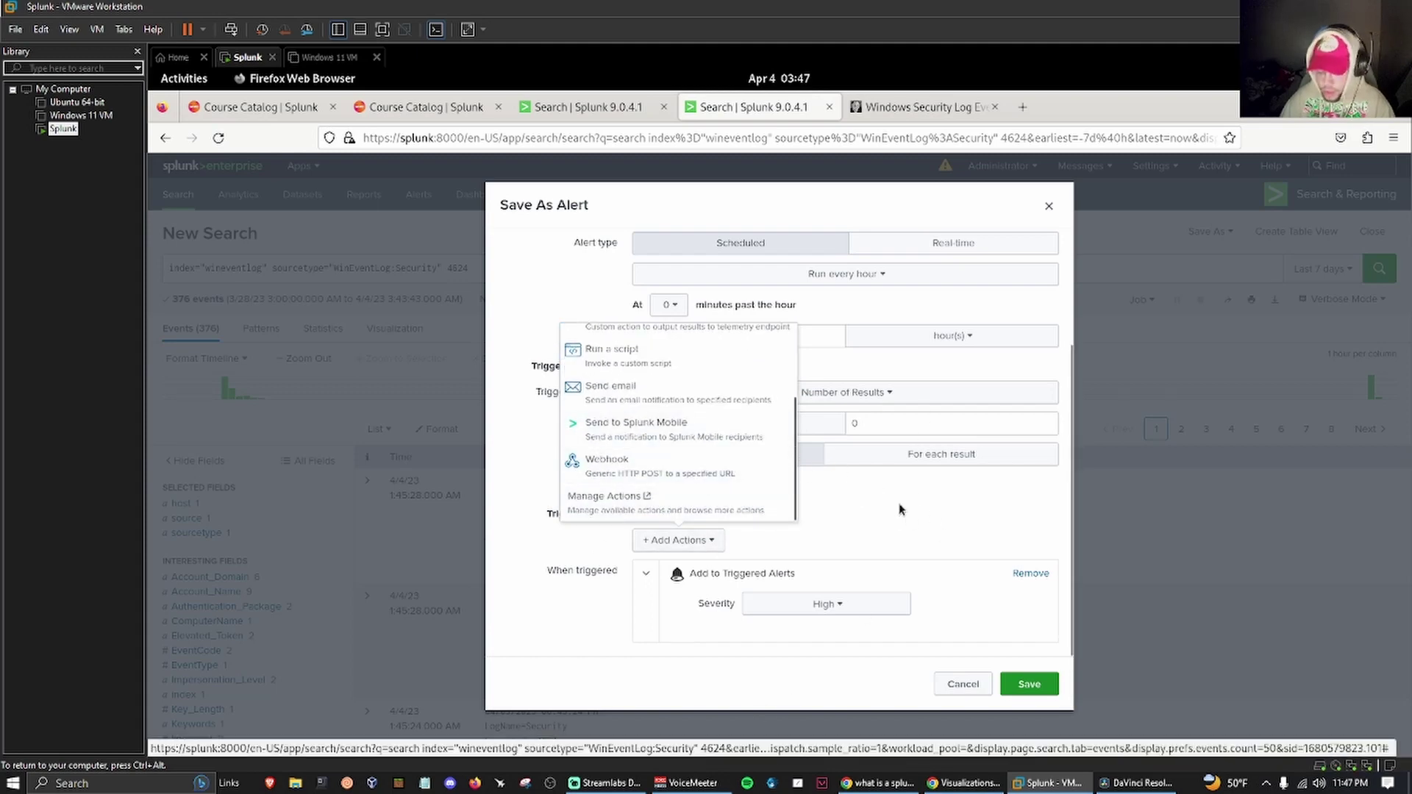
click(889, 536)
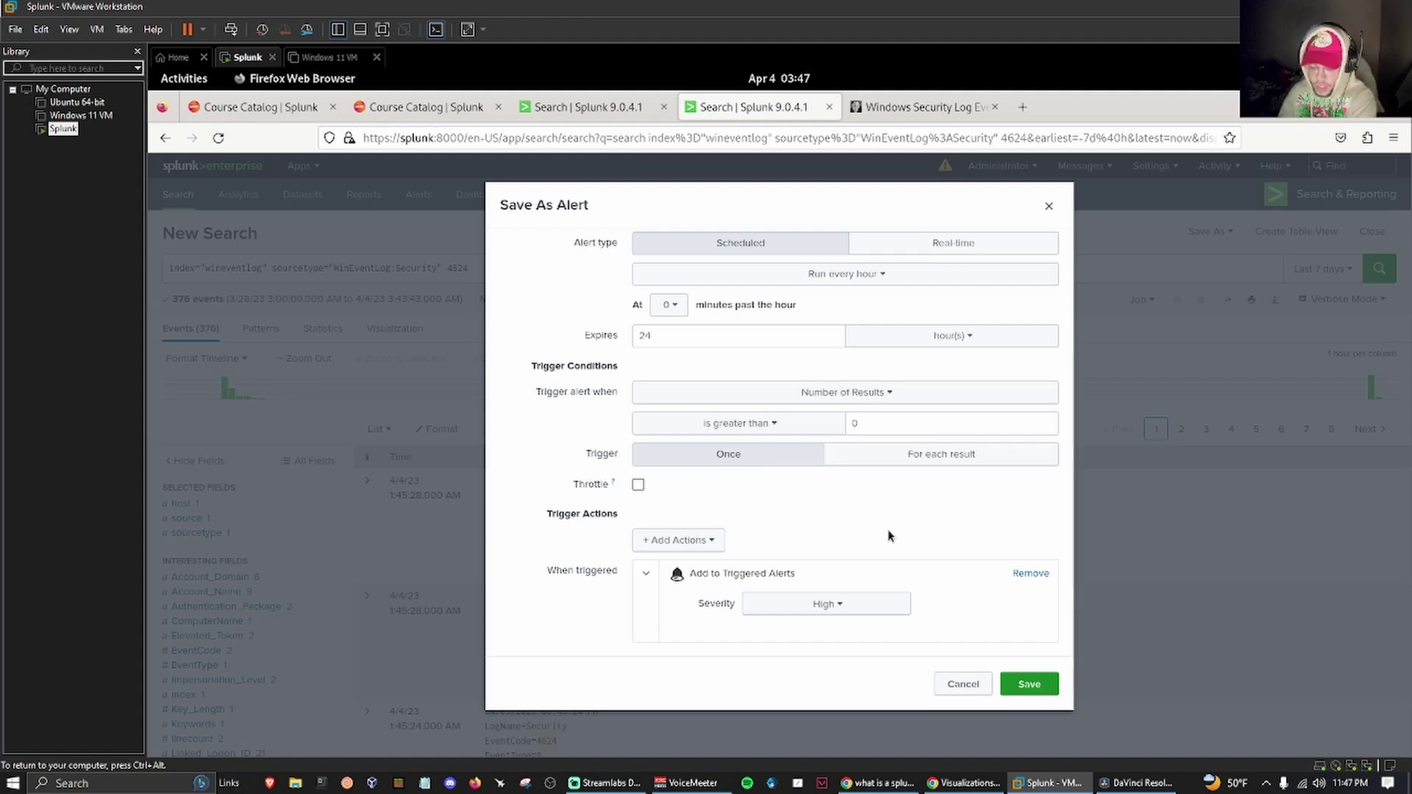
click(1033, 685)
Edit the saved alert's permissions to display for App, give Everyone read access, and save them.
click(548, 340)
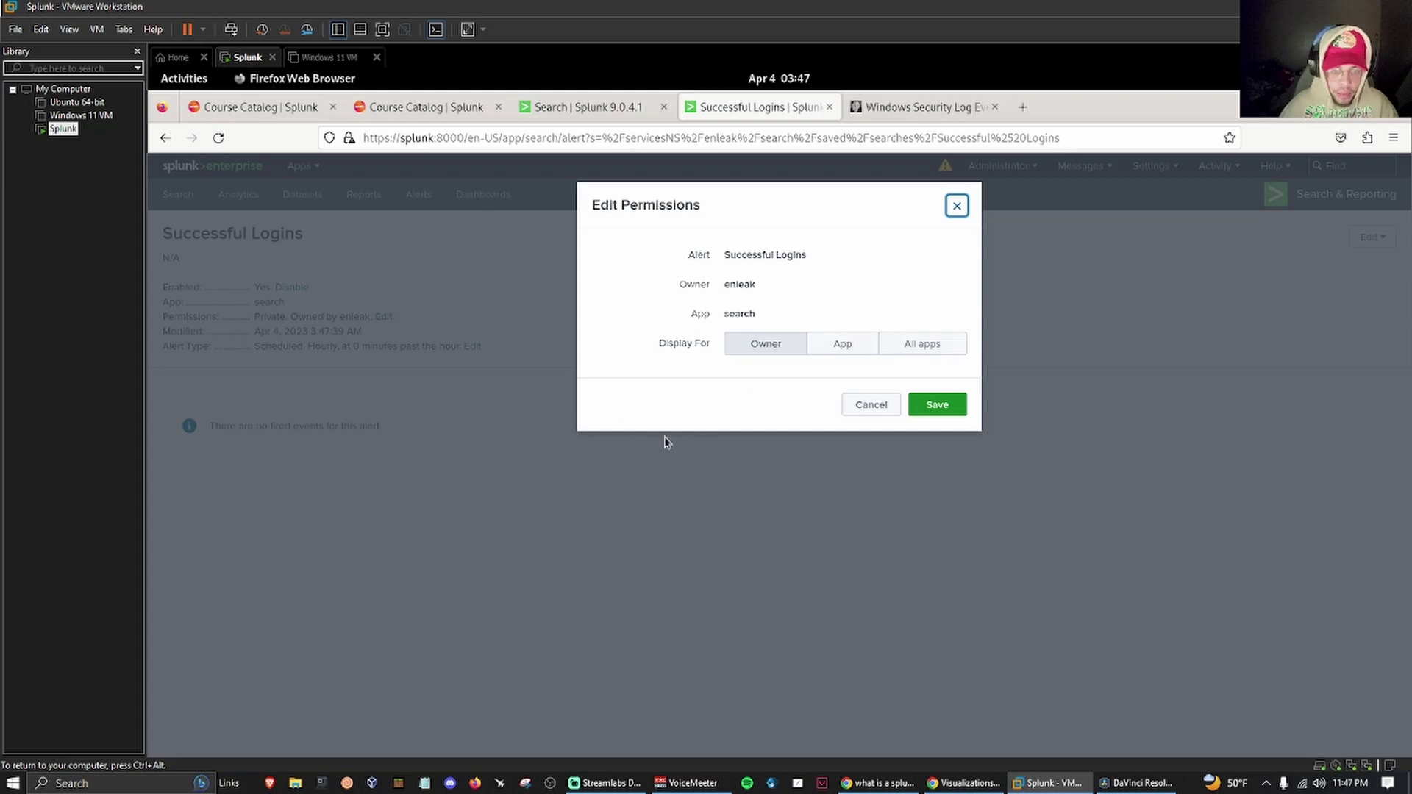
click(865, 260)
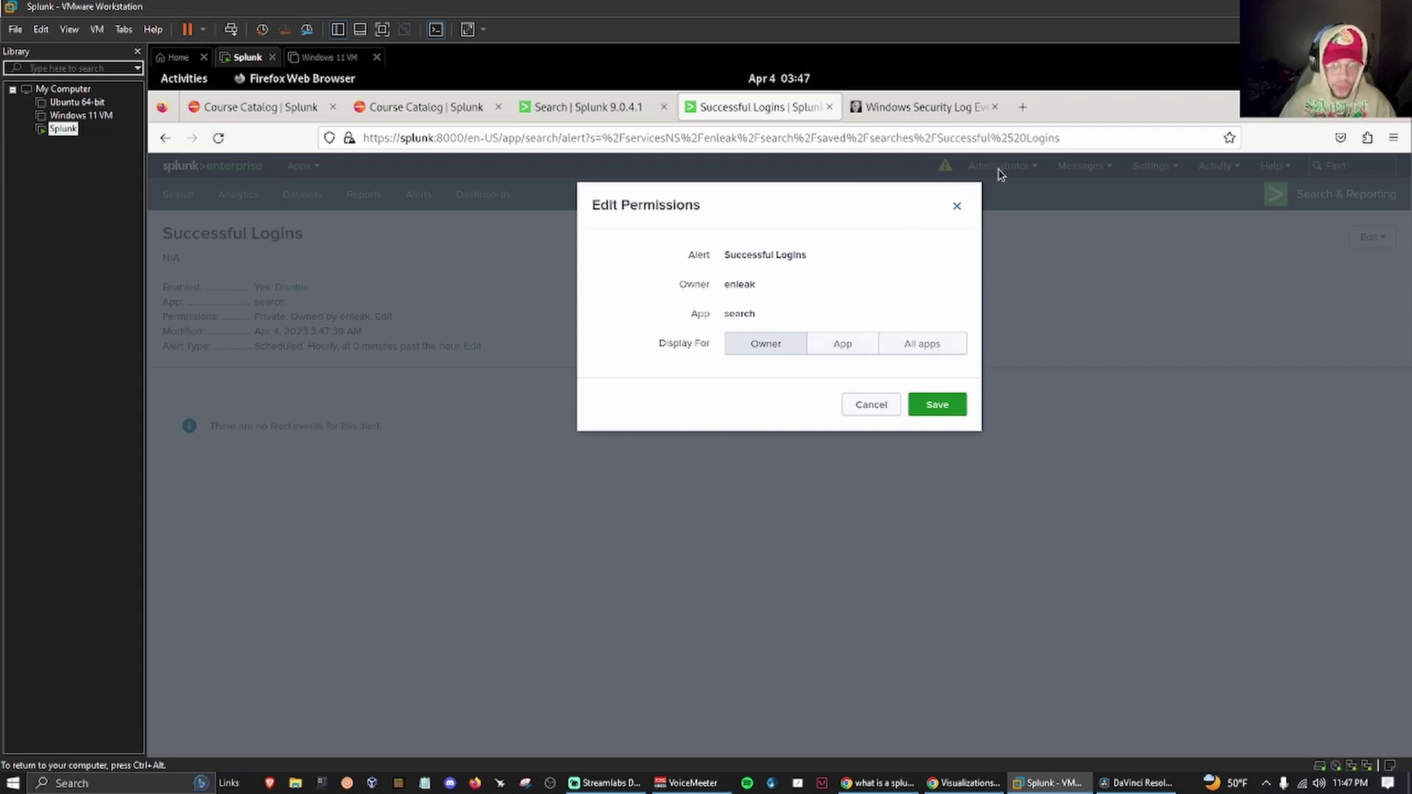
click(733, 341)
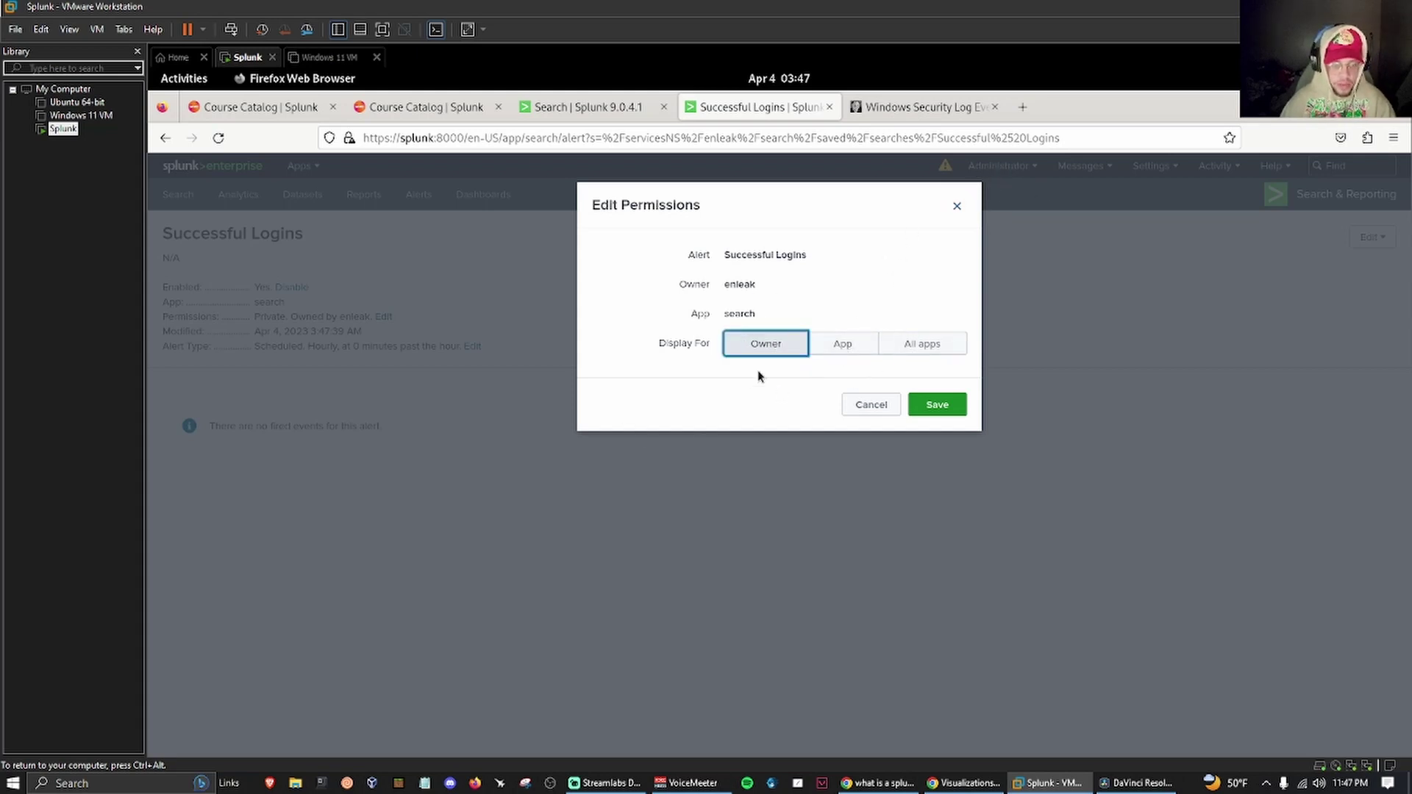
click(842, 351)
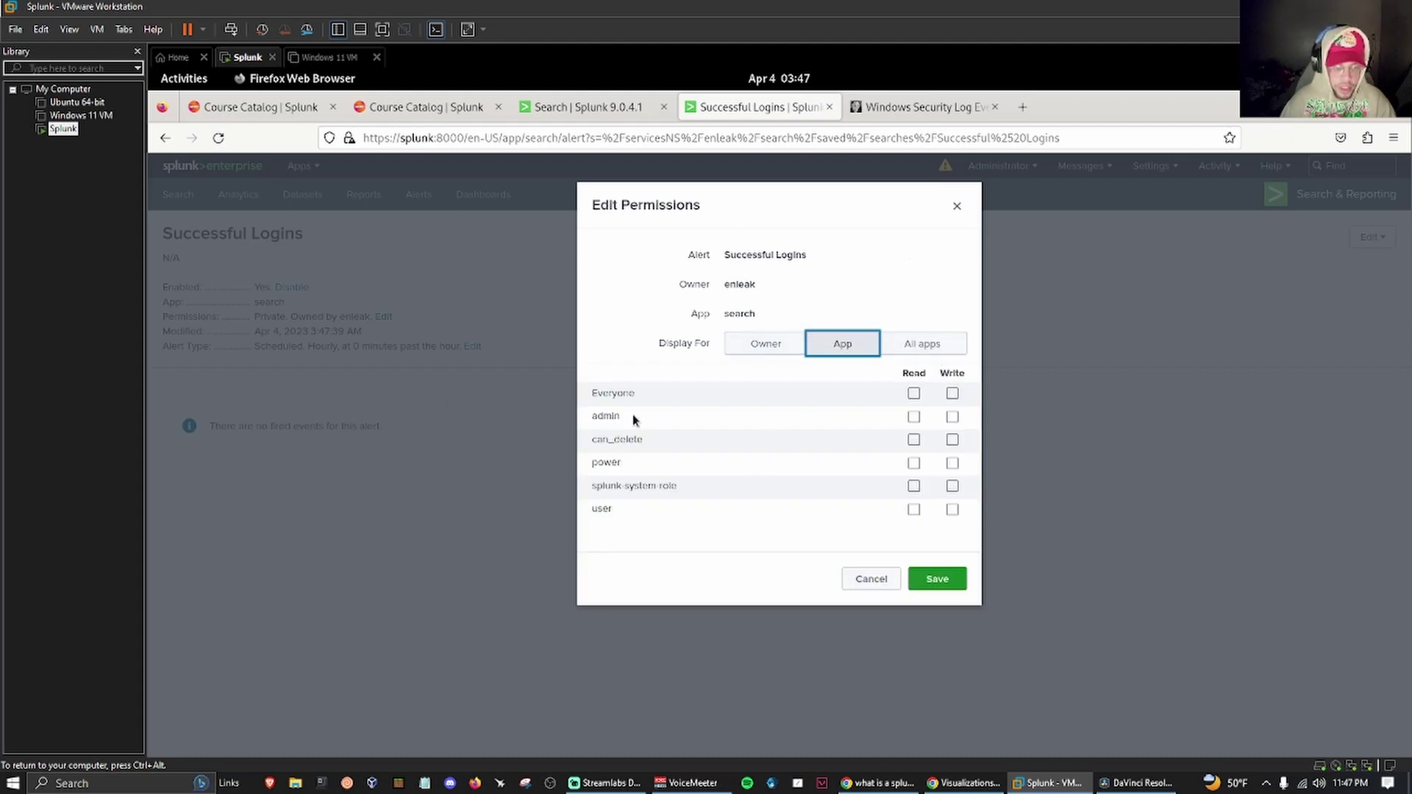
click(913, 393)
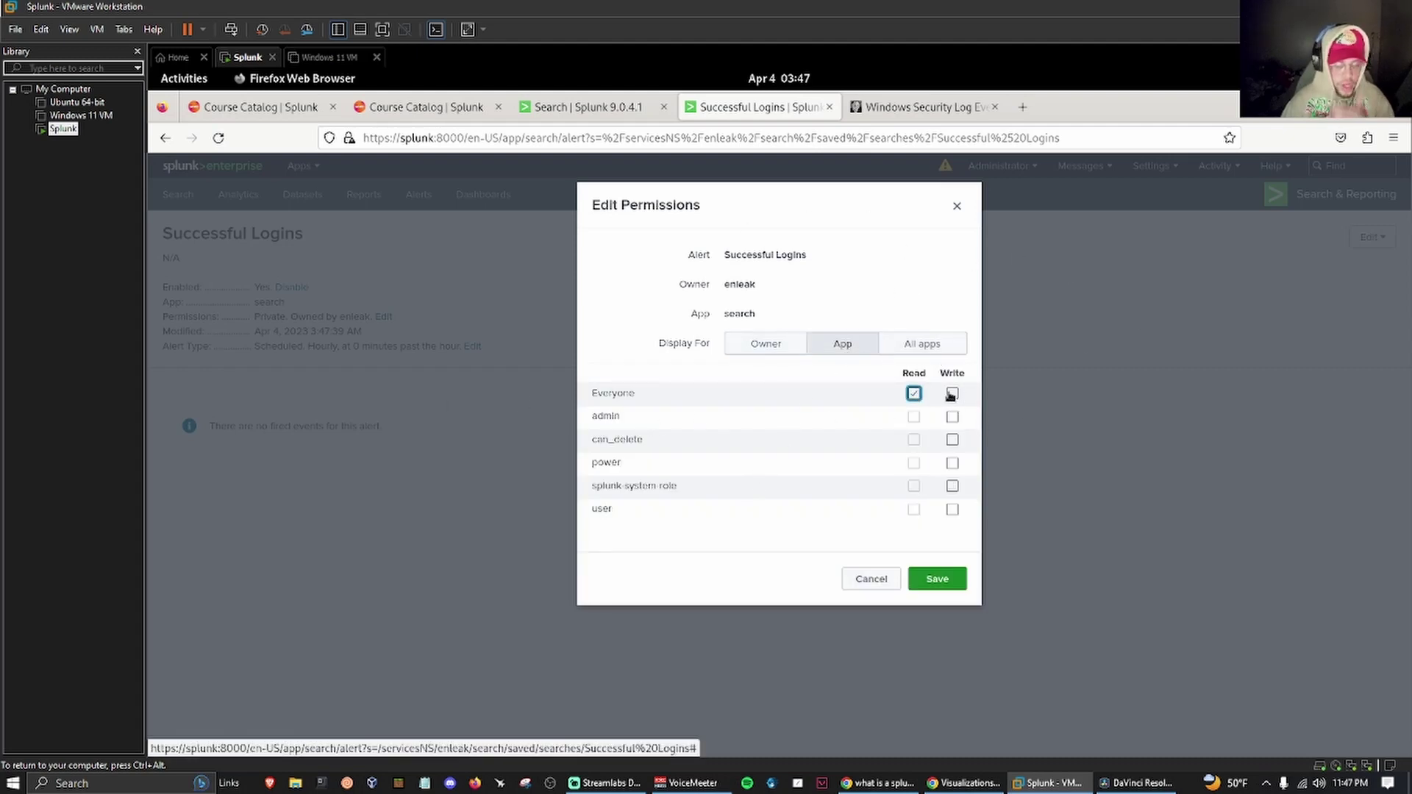
click(927, 582)
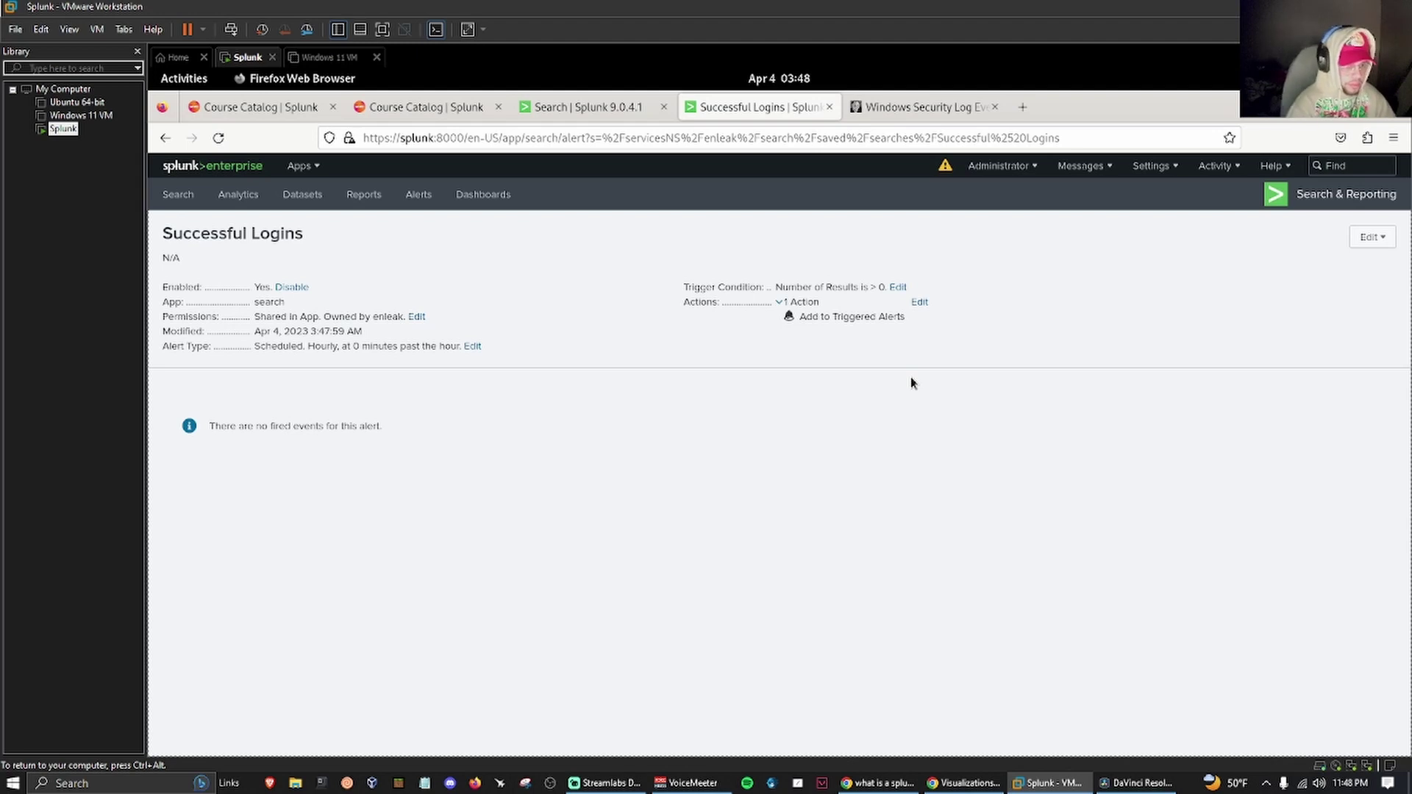
Check the Successful Logins alert page for fired events, reloading it to examine the trigger history.
drag(295, 233, 147, 241)
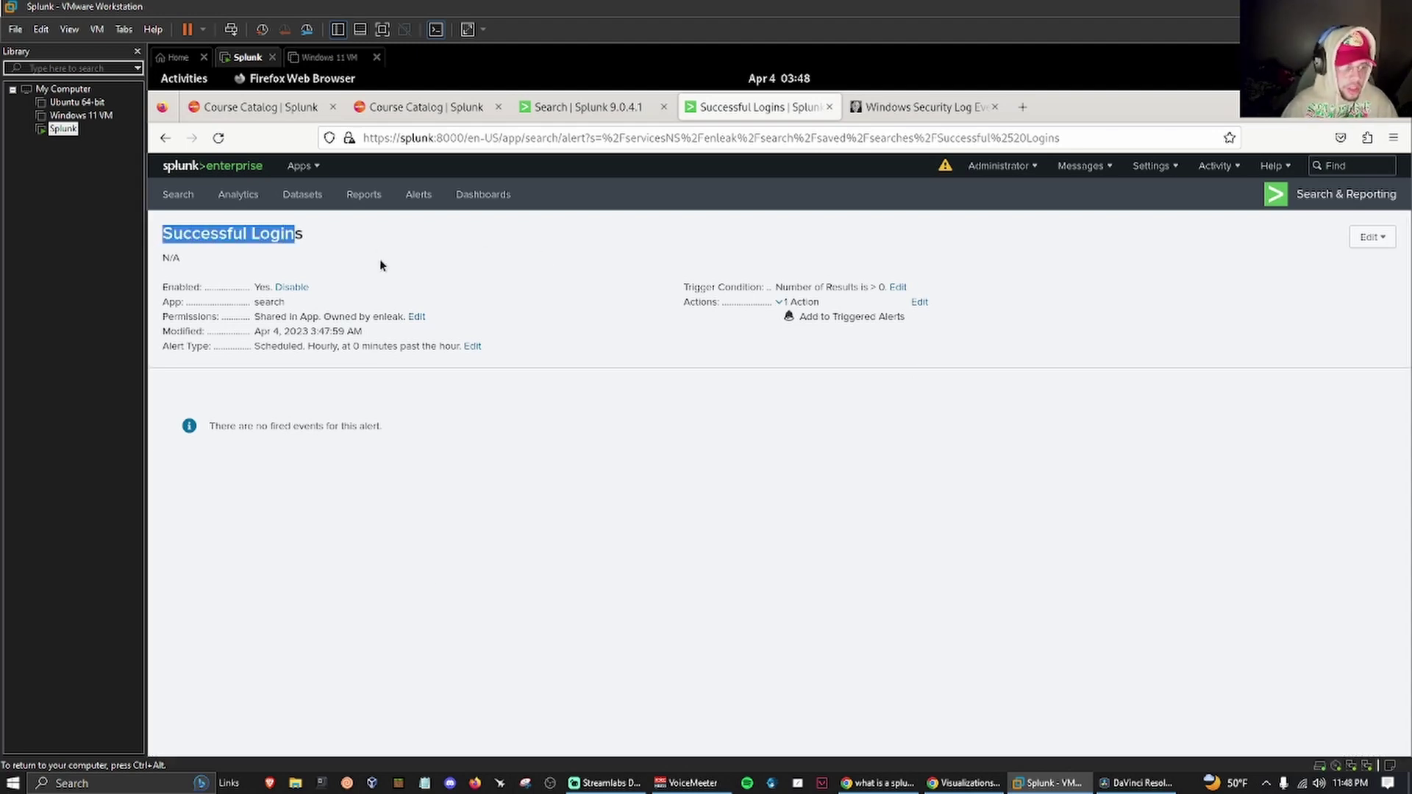
drag(318, 373, 208, 425)
click(331, 425)
click(536, 463)
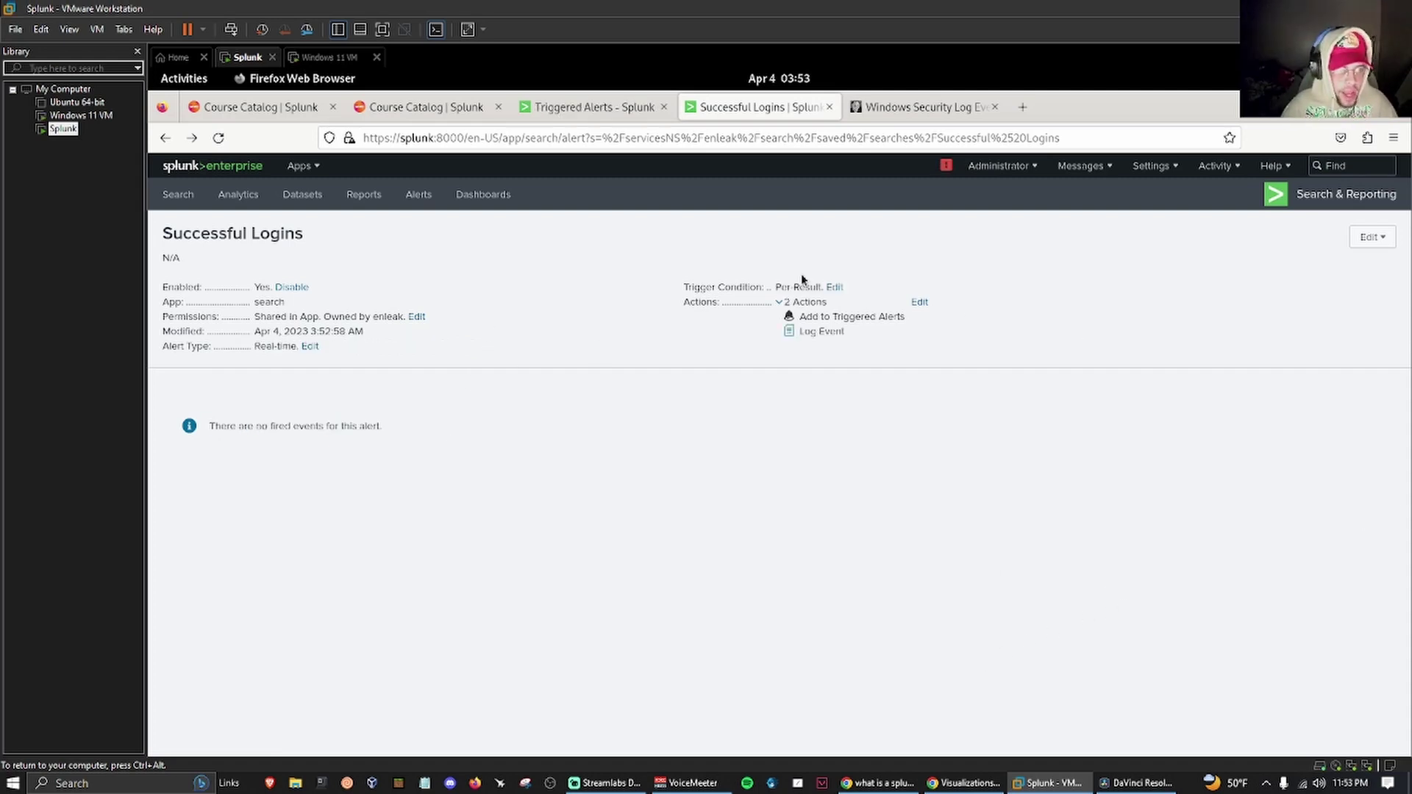
click(218, 137)
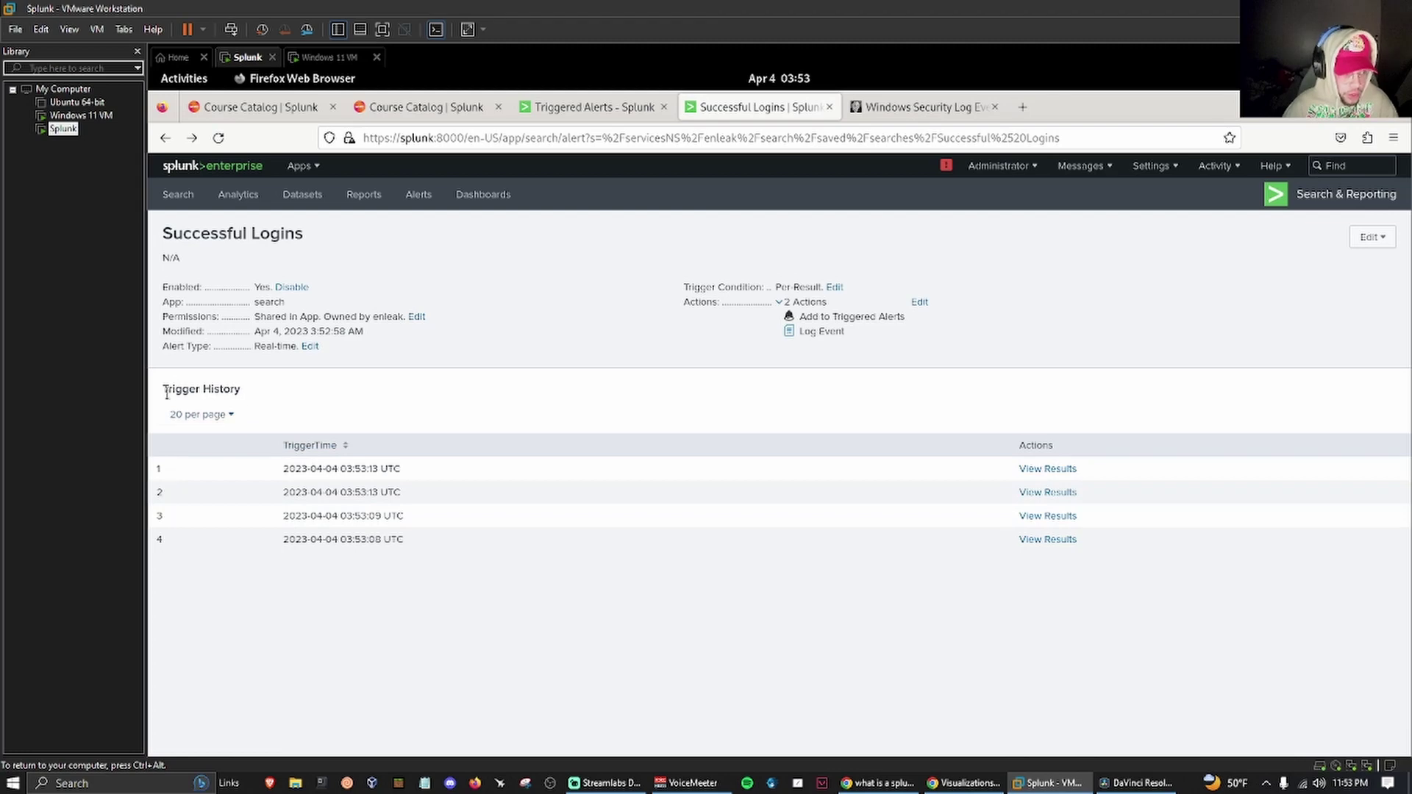
click(221, 414)
click(220, 414)
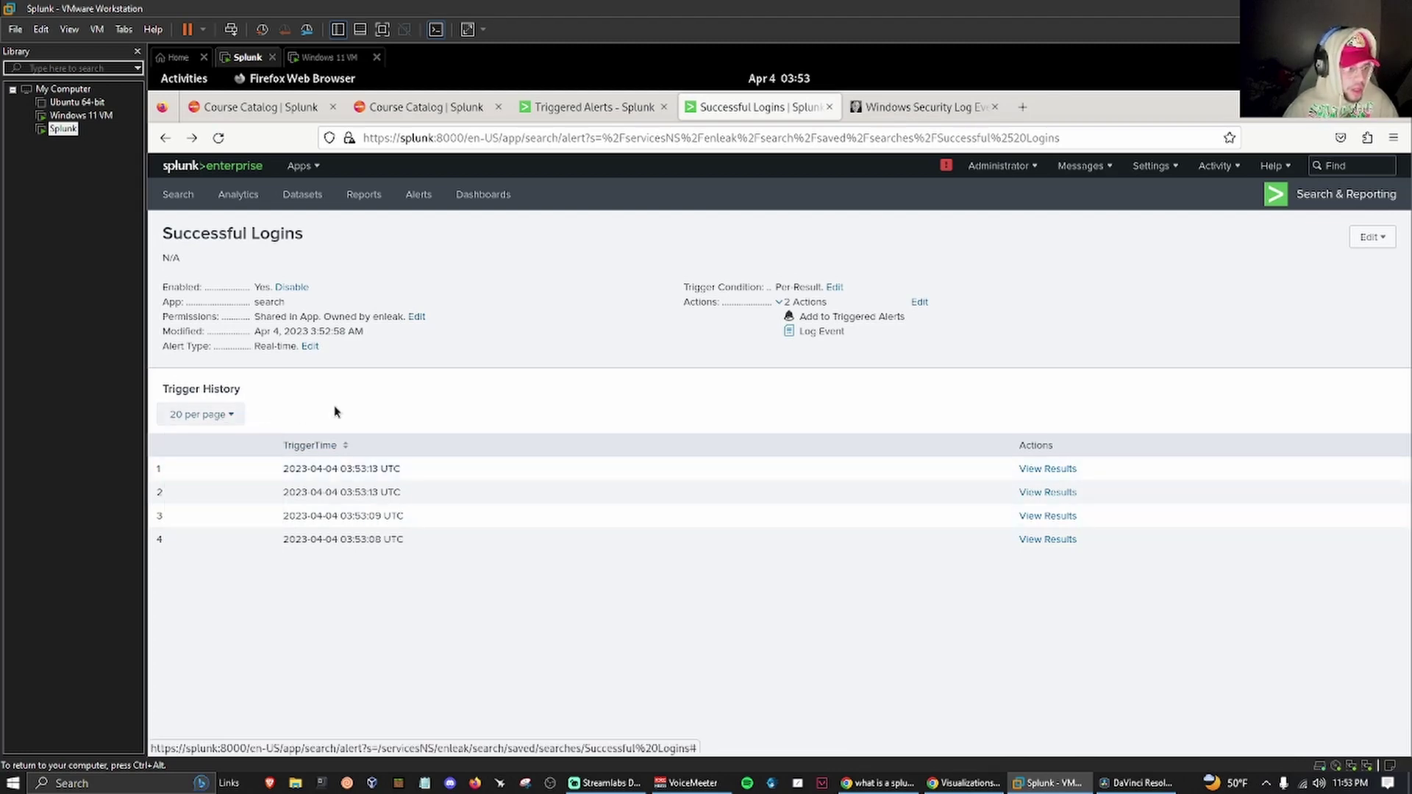
Restart Windows in the Windows 11 virtual machine and return to the Splunk virtual machine.
click(307, 60)
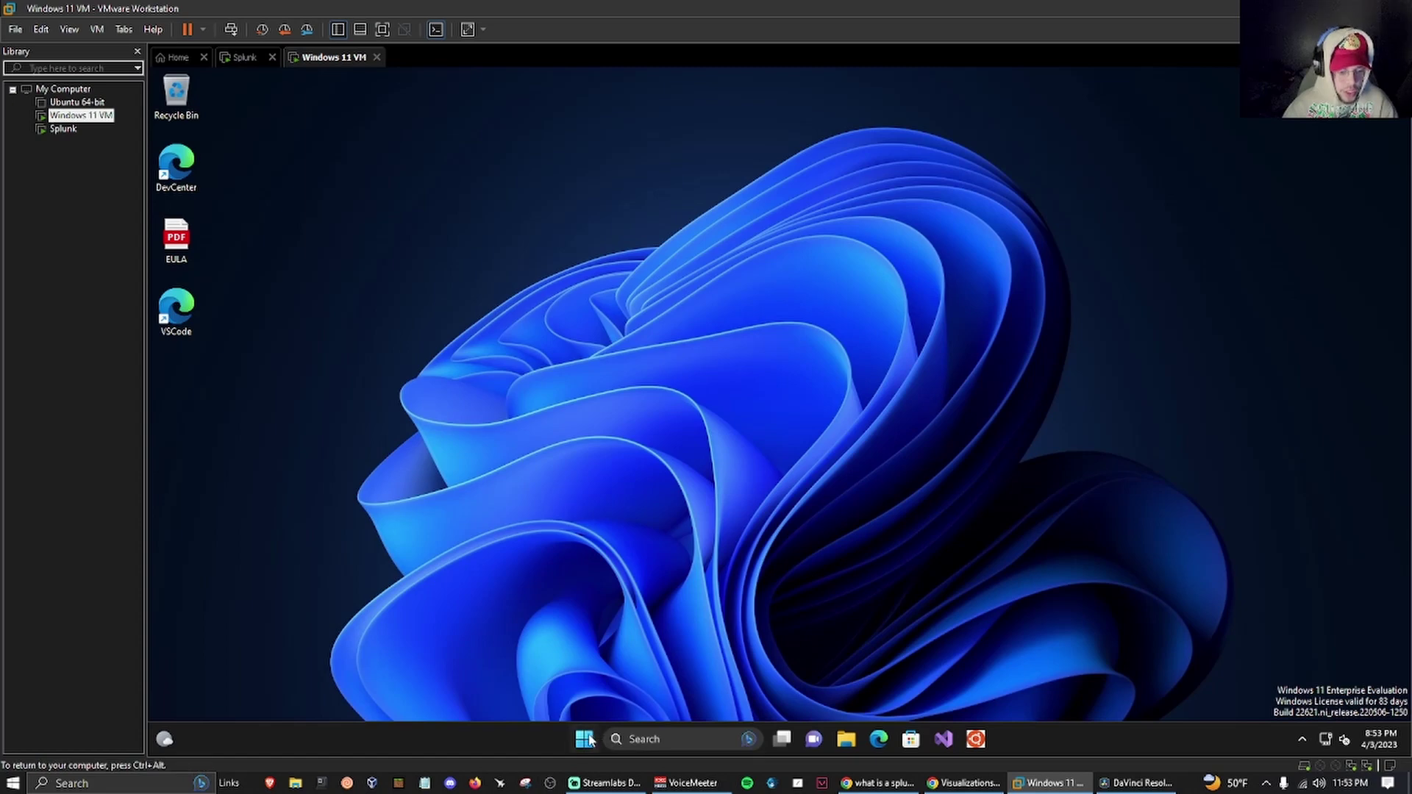
click(585, 739)
click(962, 689)
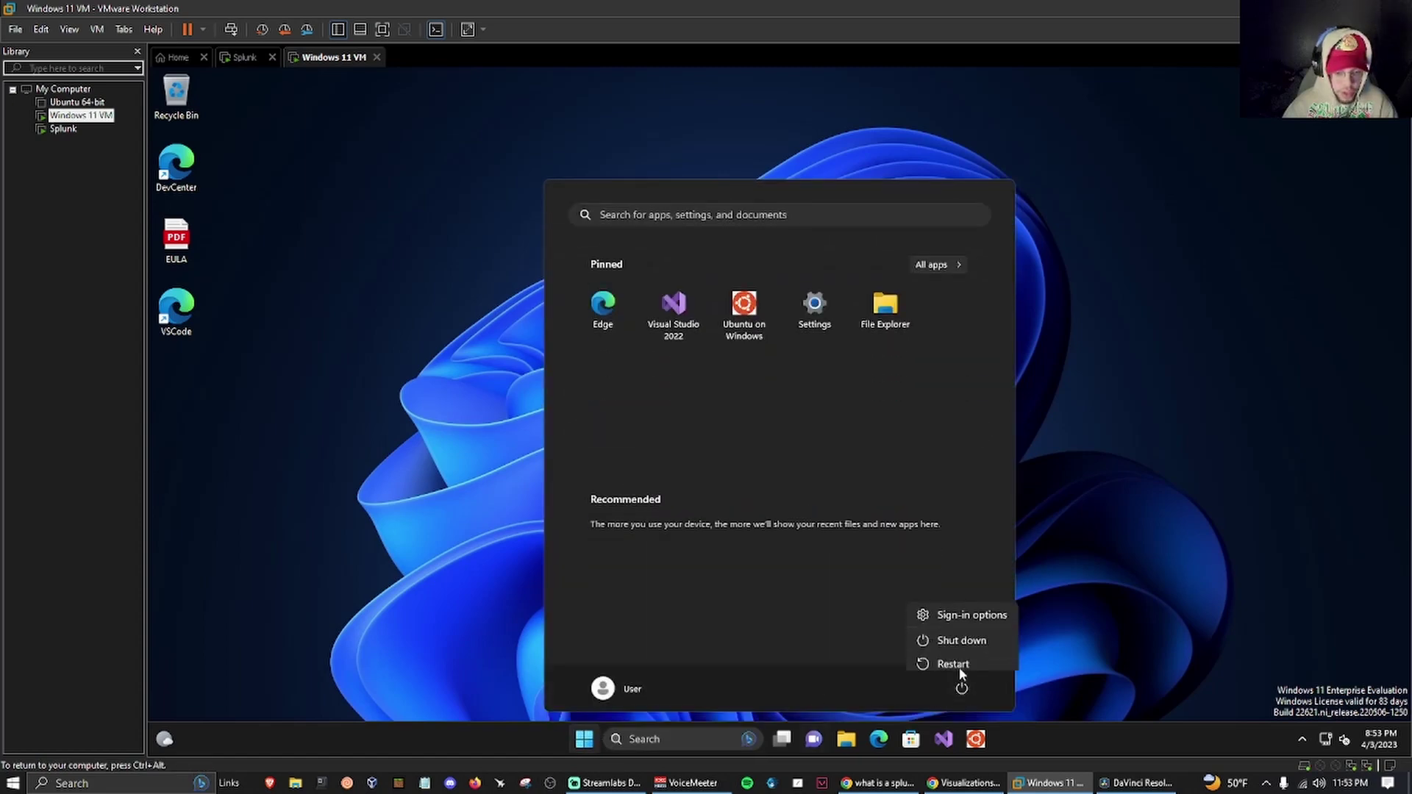
click(956, 665)
click(243, 57)
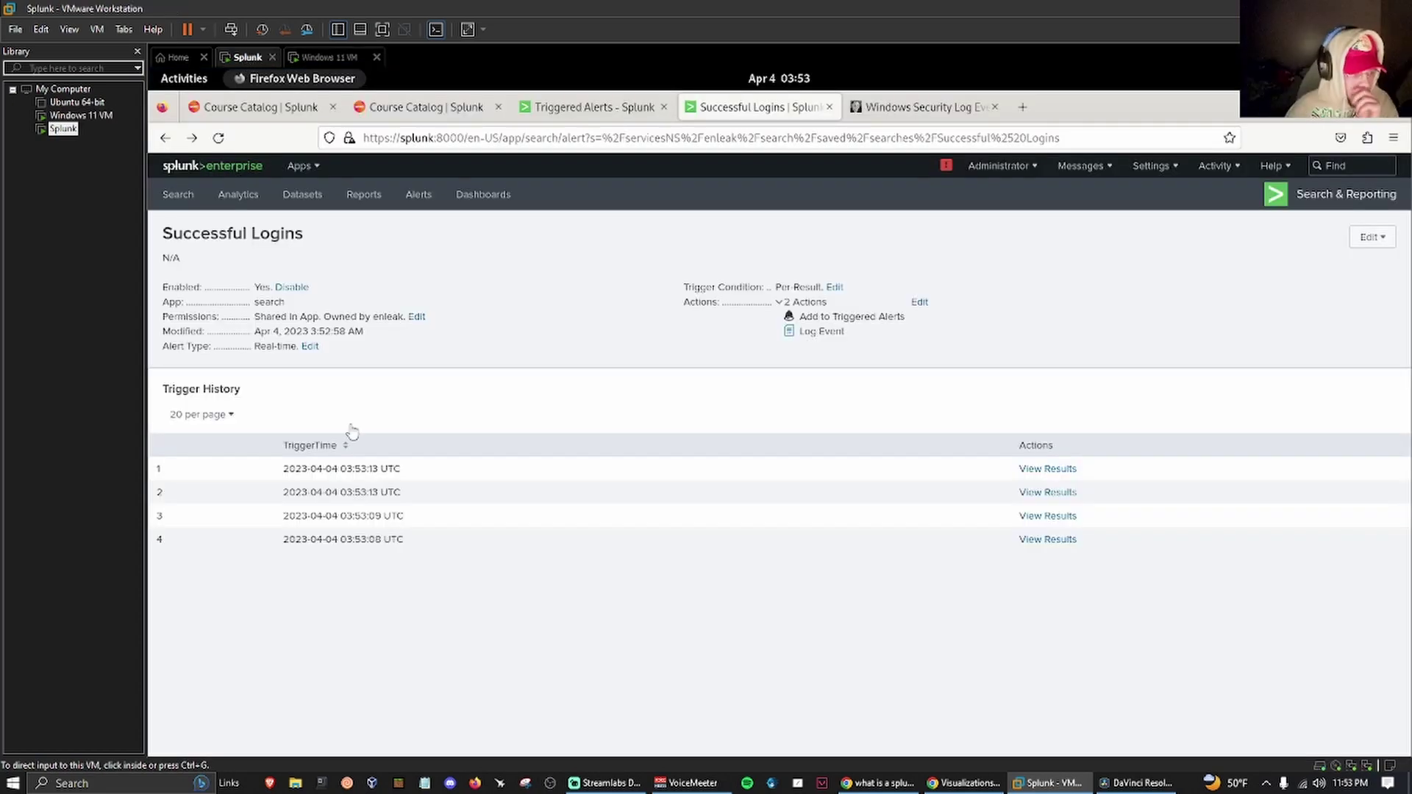
Examine the alert's trigger times, open the list of triggered alerts, and look over the Successful Logins entries.
click(357, 471)
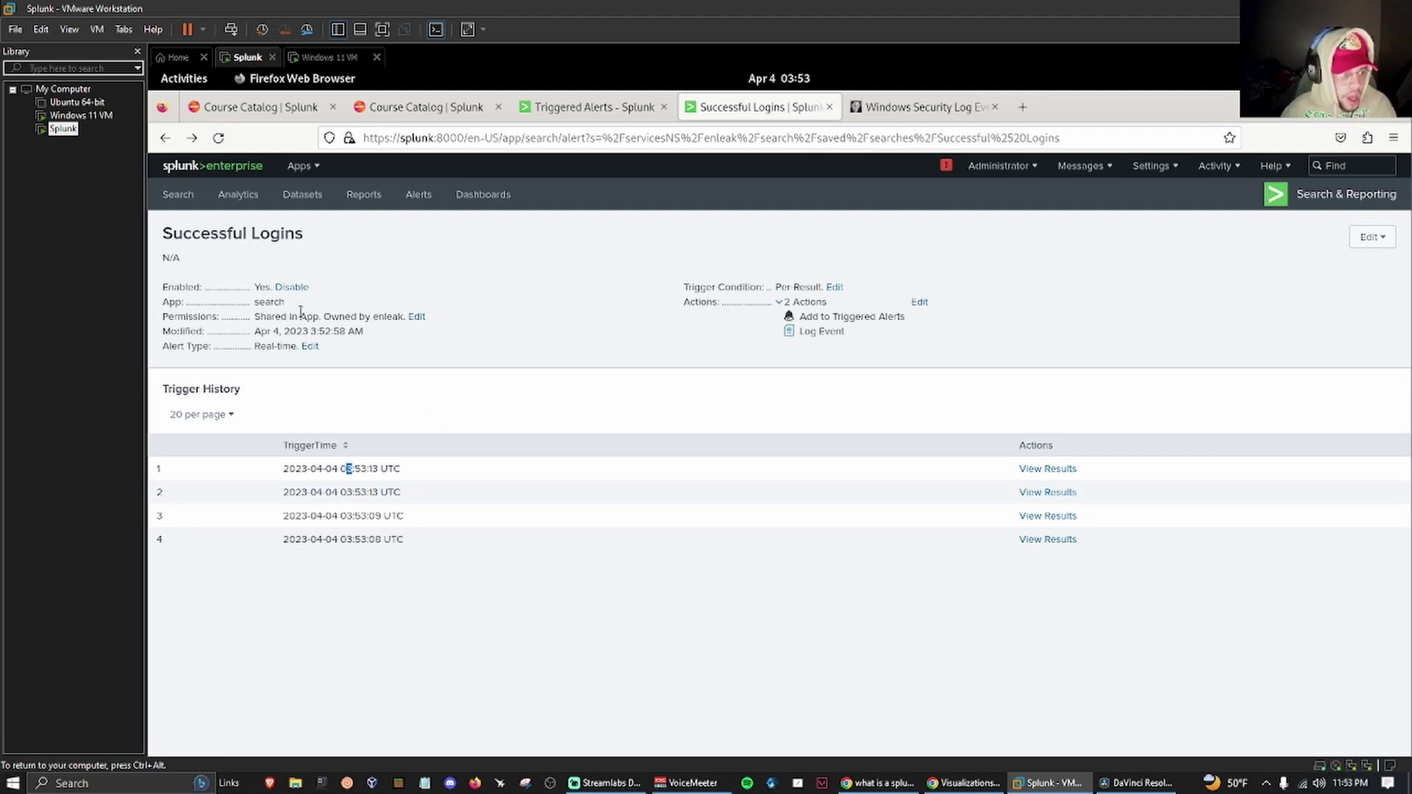
click(1220, 166)
click(1213, 217)
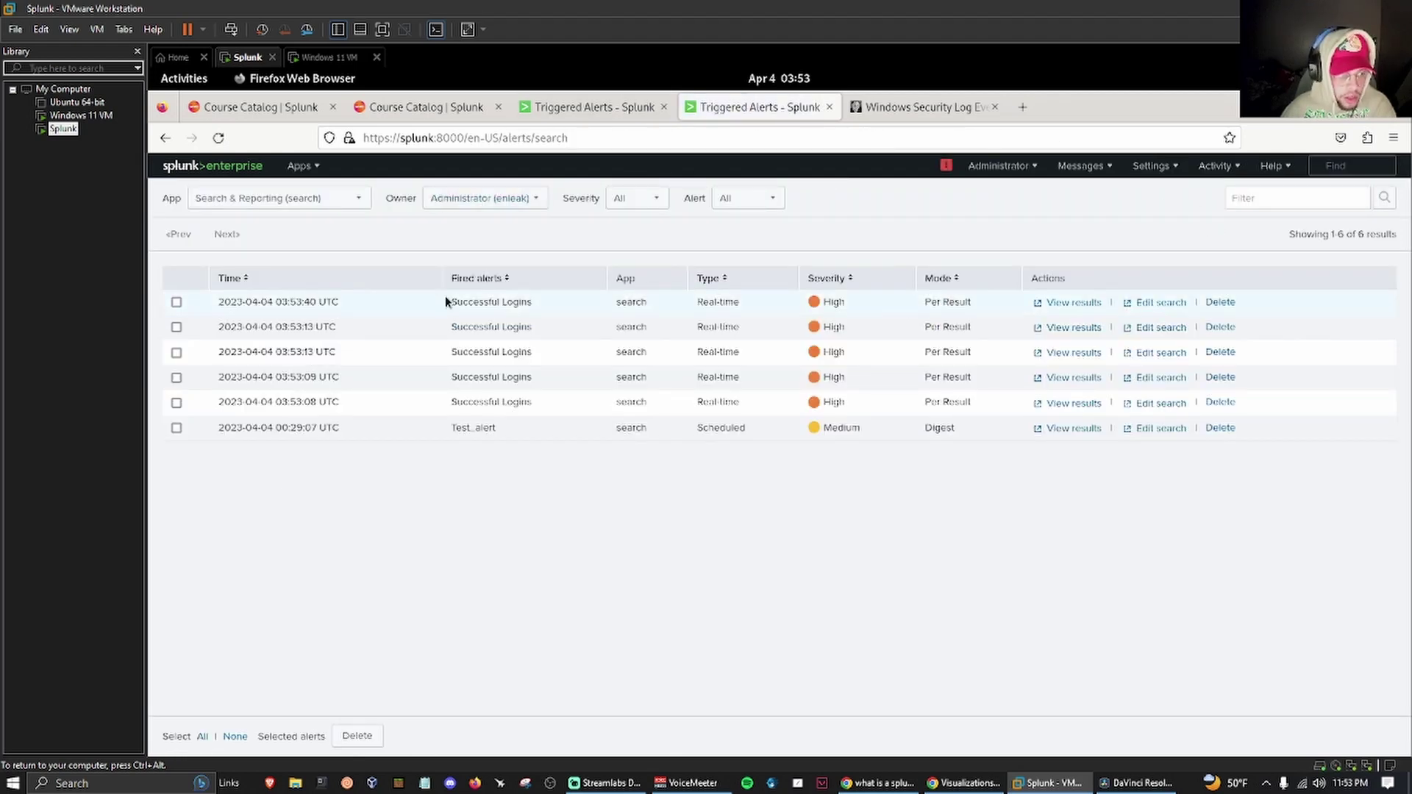
drag(445, 301, 556, 404)
click(645, 476)
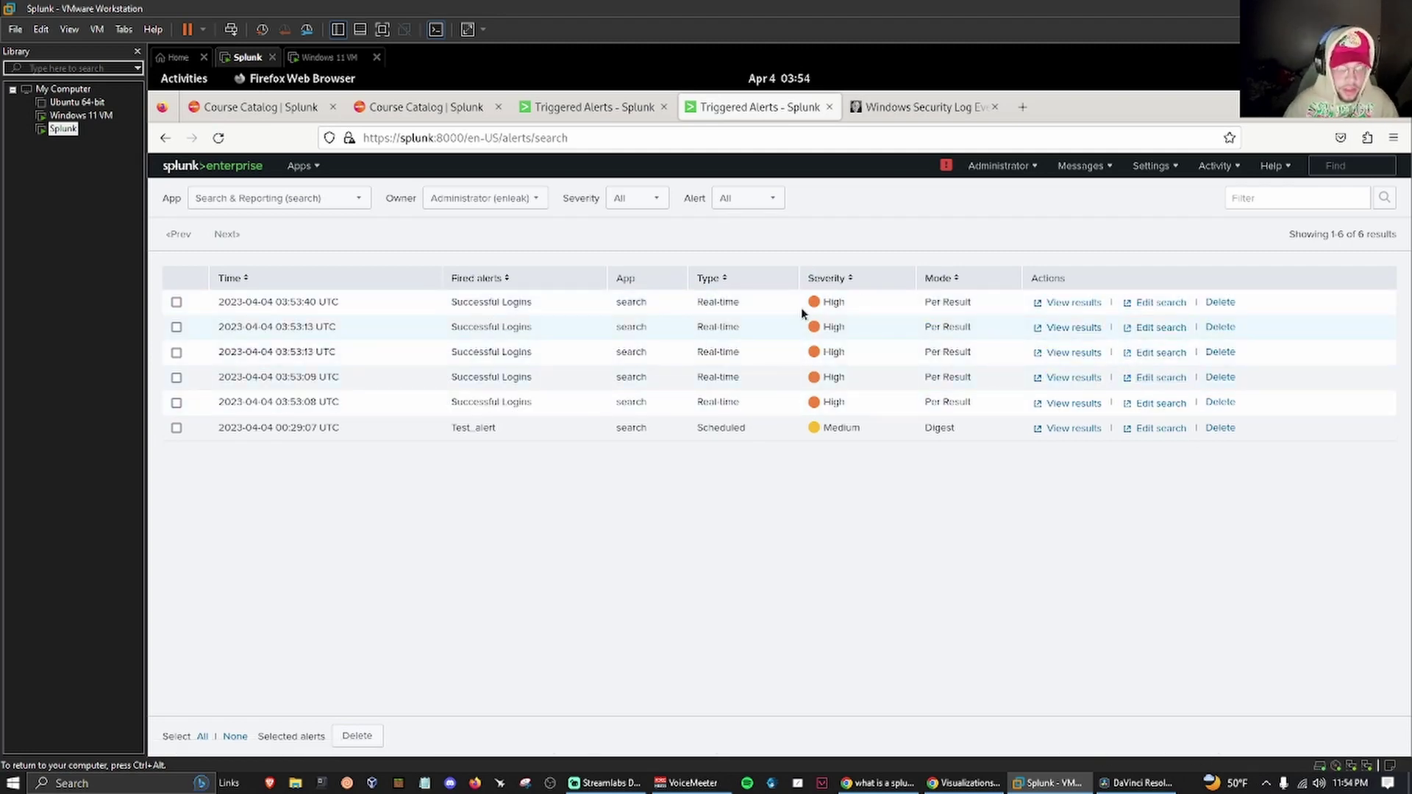
Compare the severity and type of the Successful Logins and Test_alert entries, and view the newest alert's results.
double_click(833, 300)
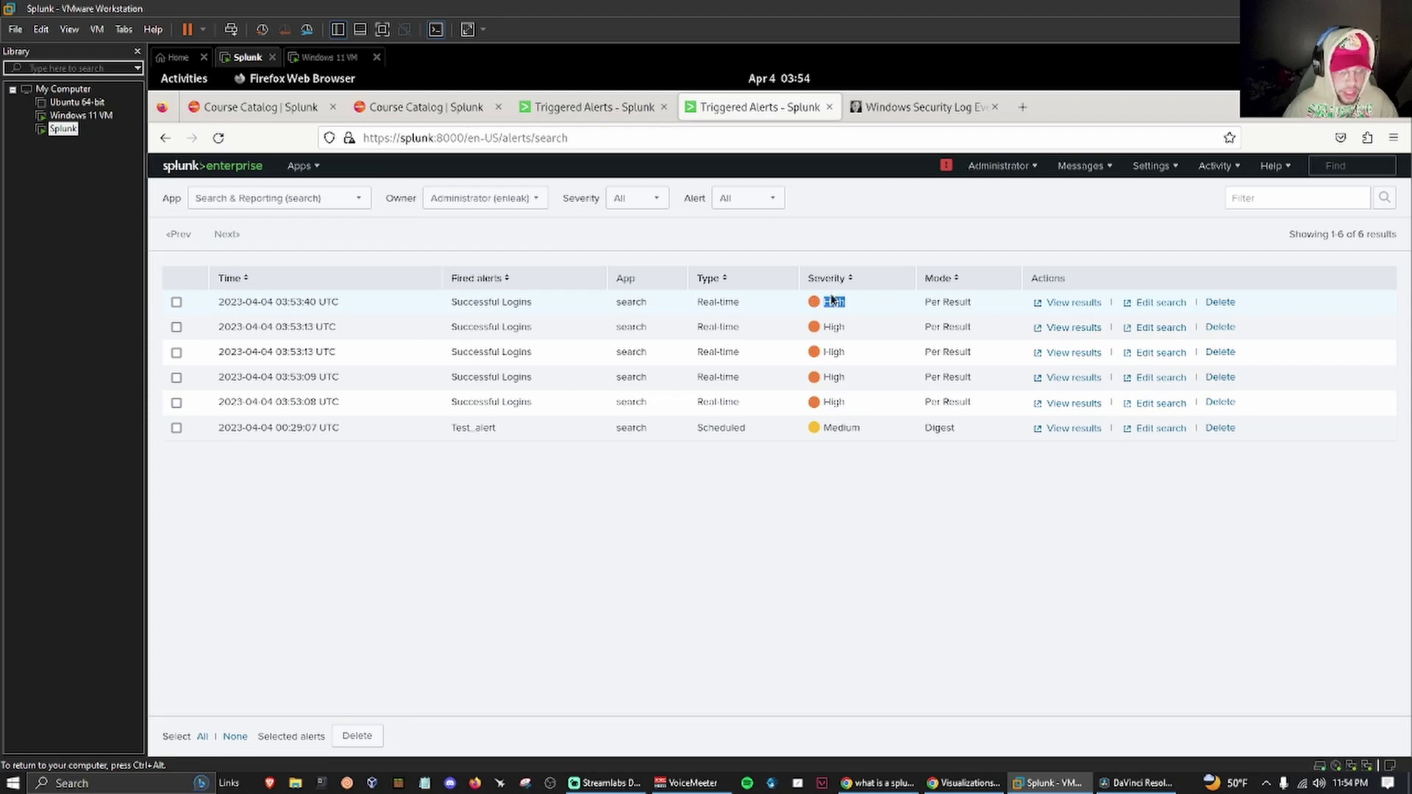
double_click(841, 427)
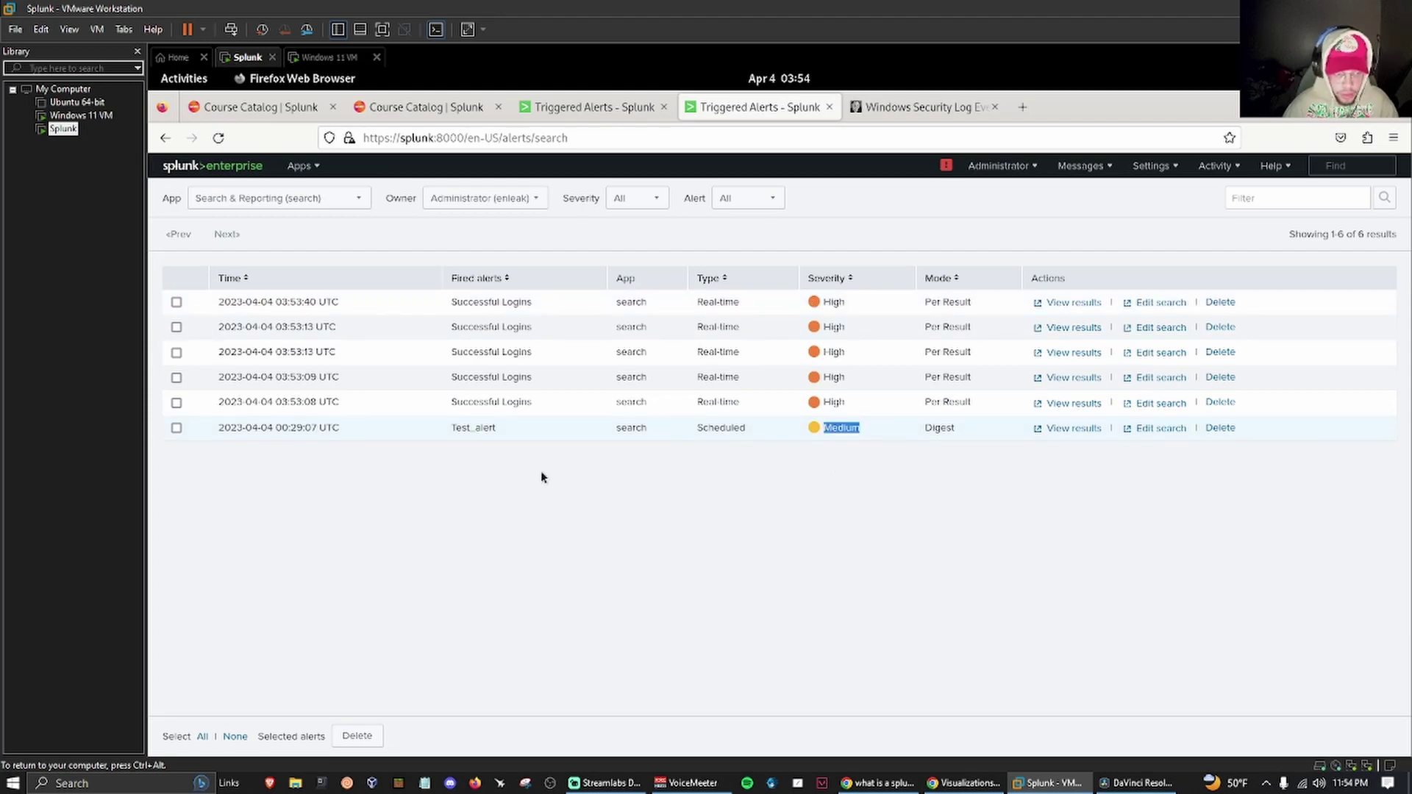
double_click(500, 428)
click(586, 526)
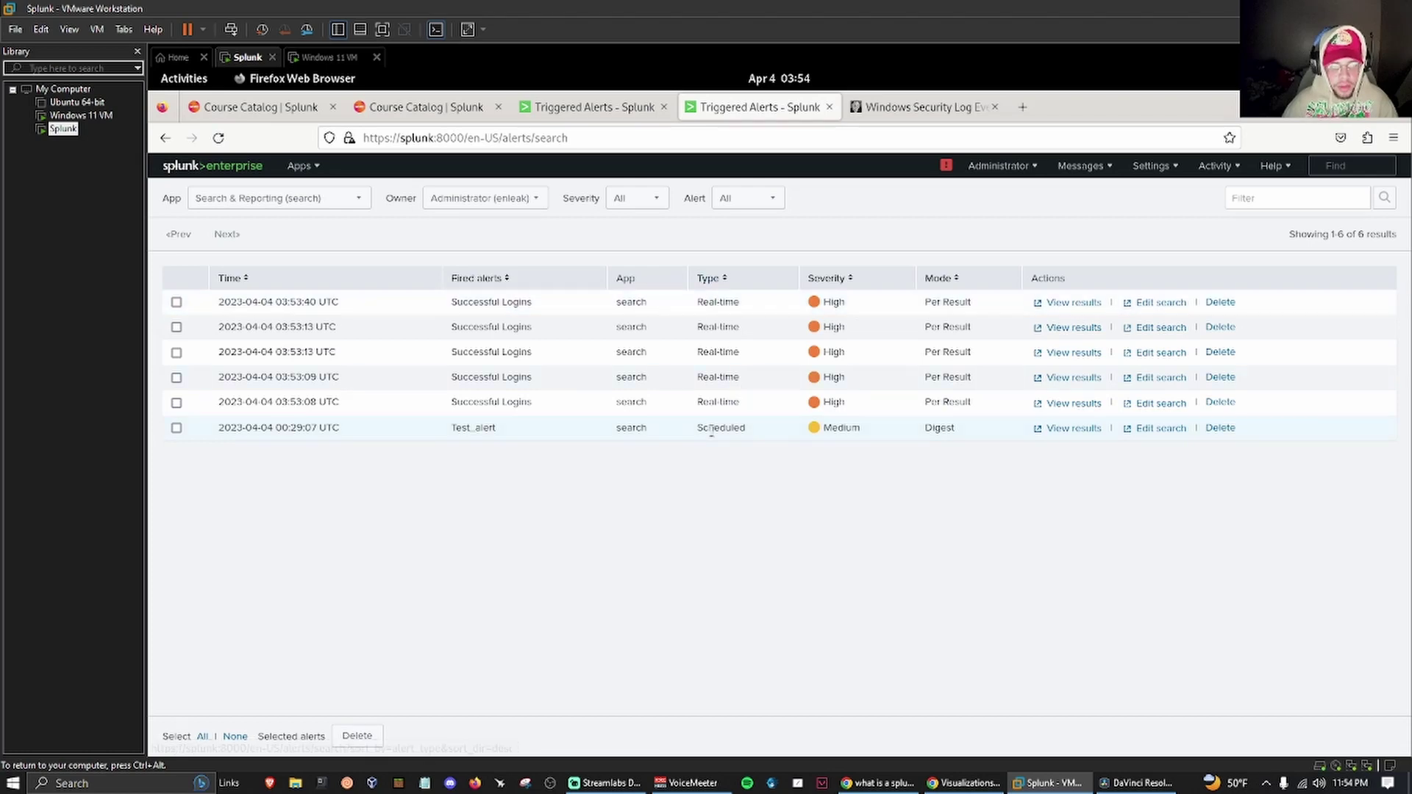
double_click(704, 403)
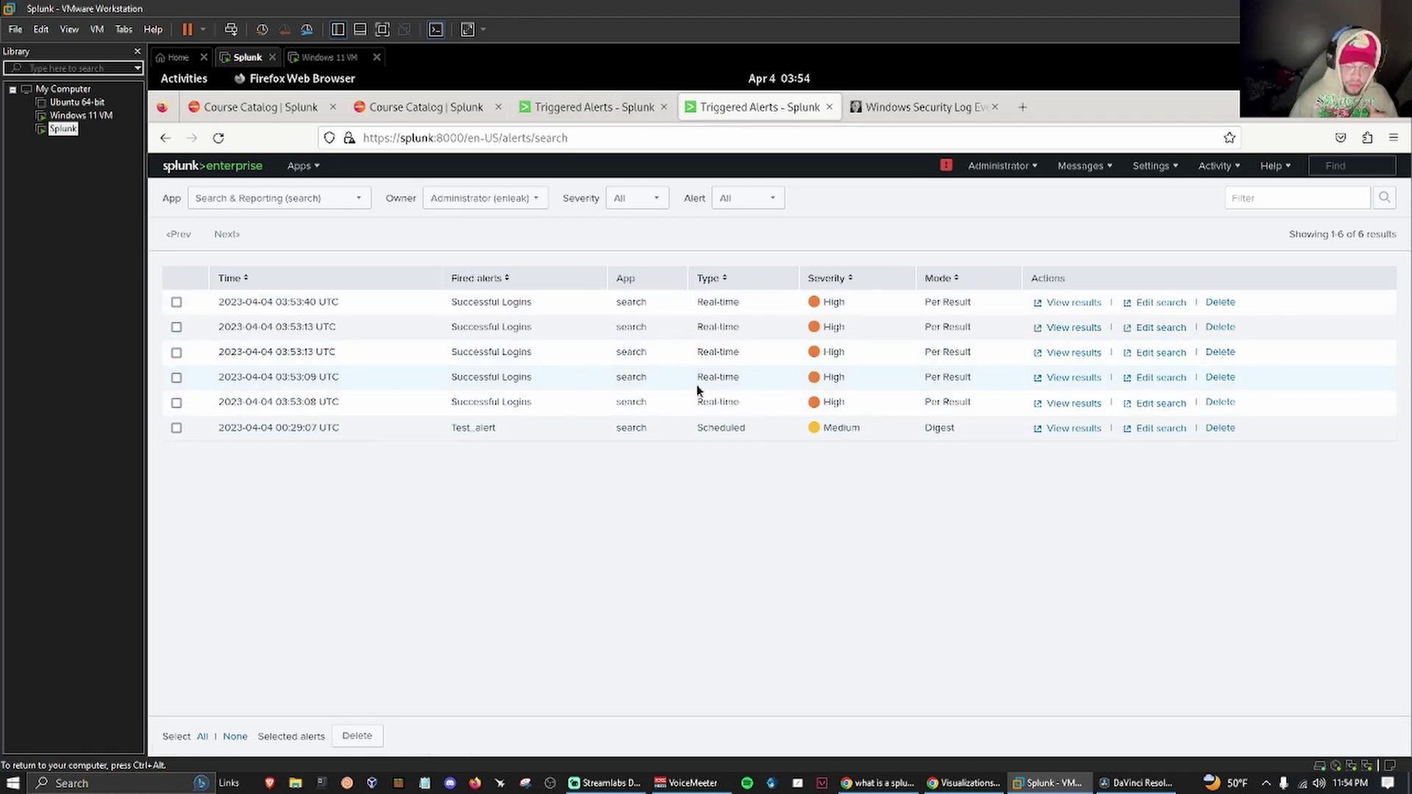
click(1075, 303)
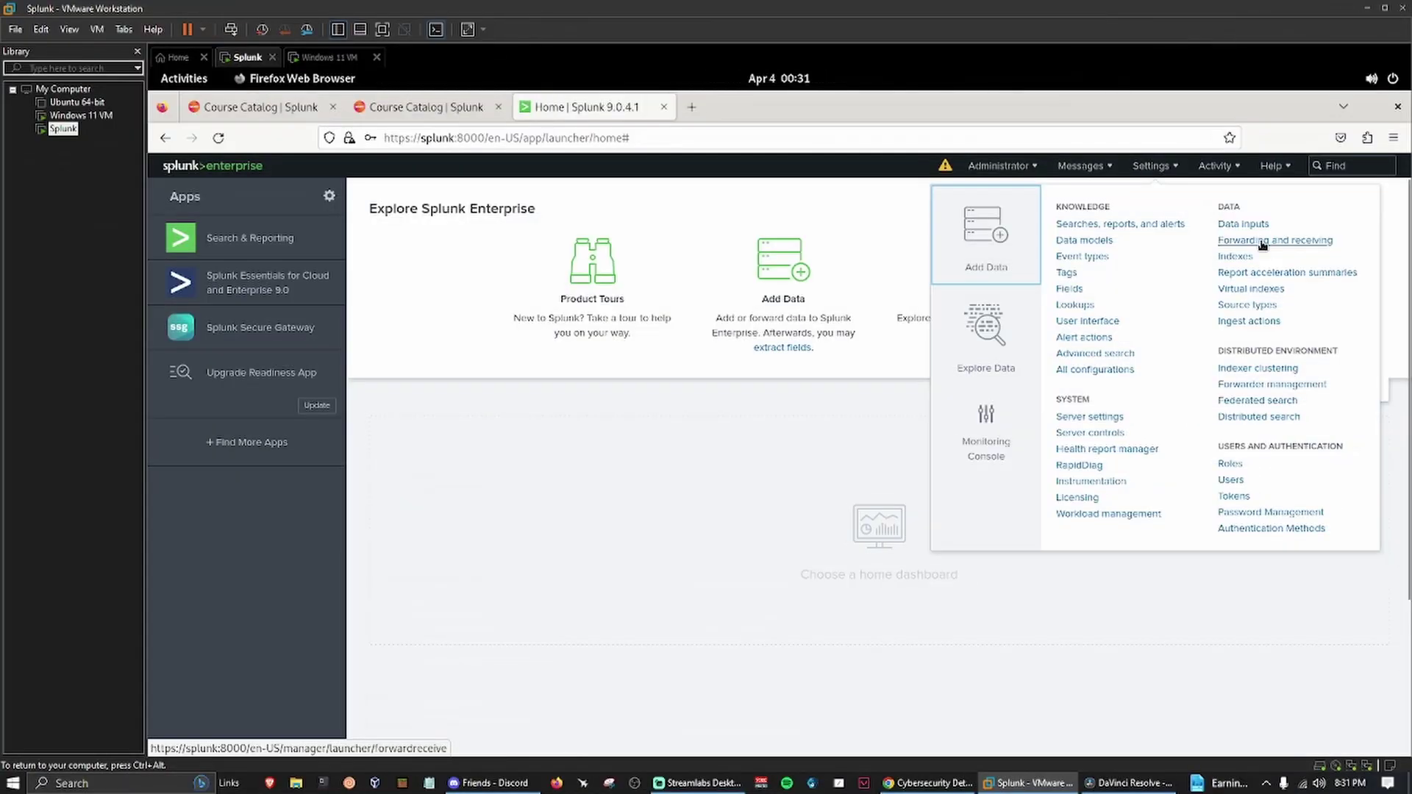
Configure Splunk to receive forwarded data by adding and saving a new receiving port 9997.
click(1262, 243)
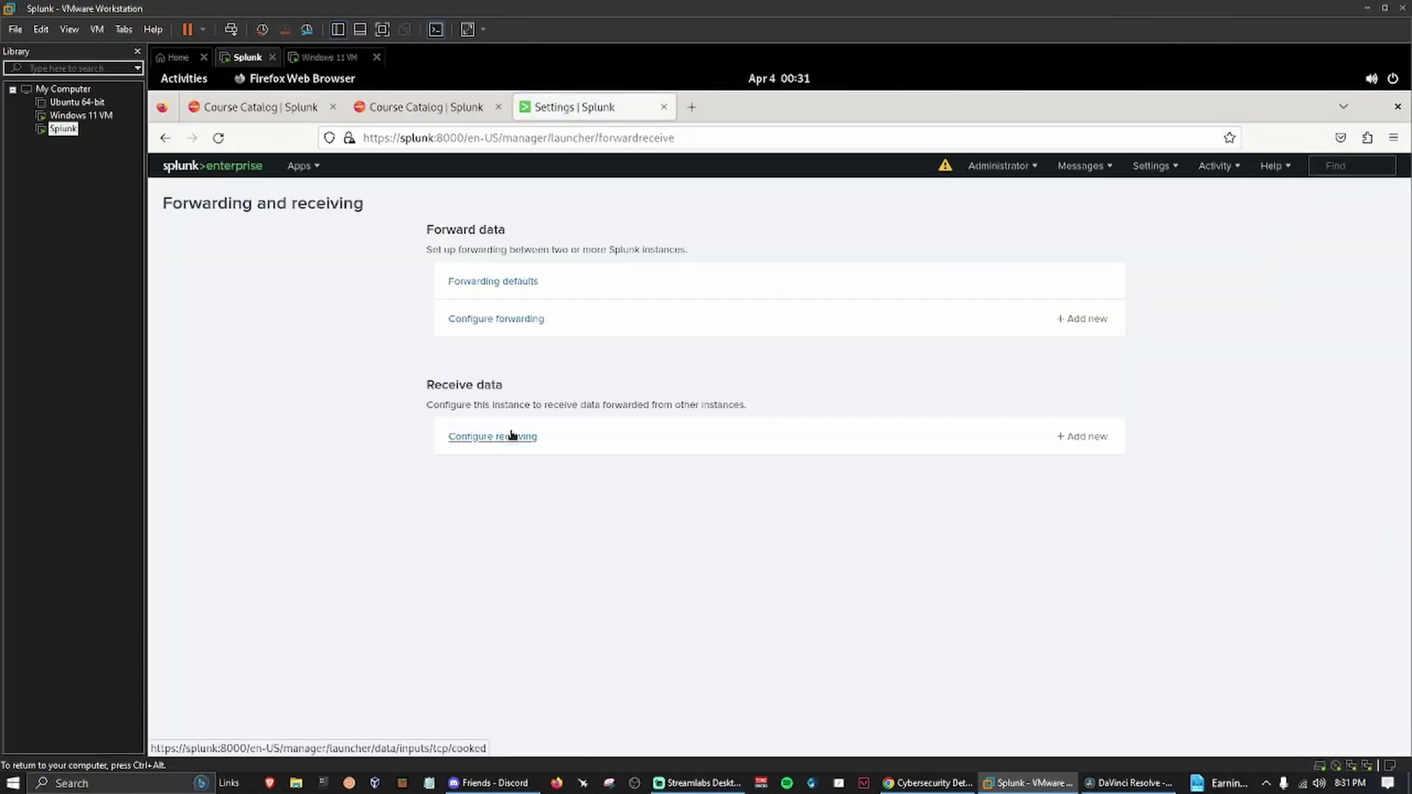
click(512, 435)
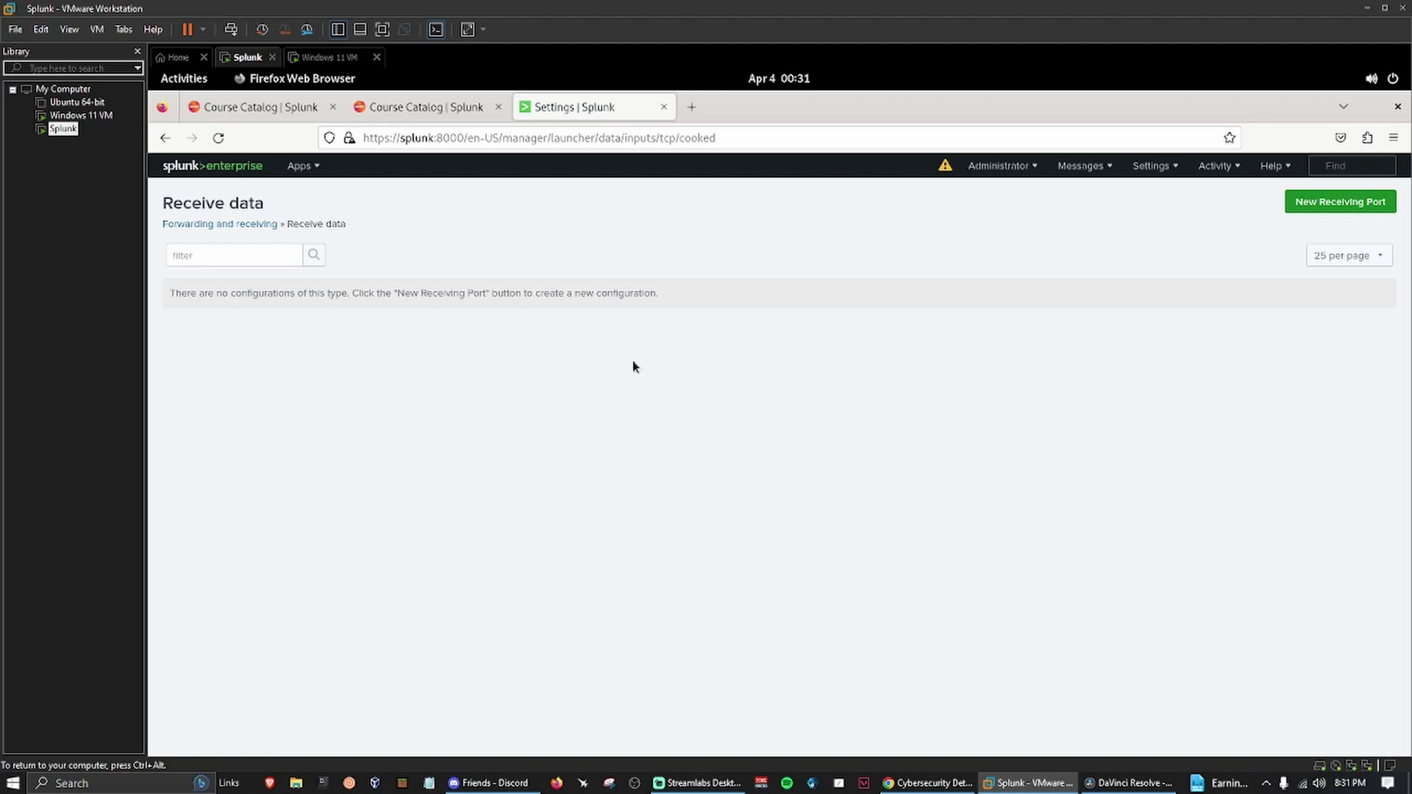
click(1340, 202)
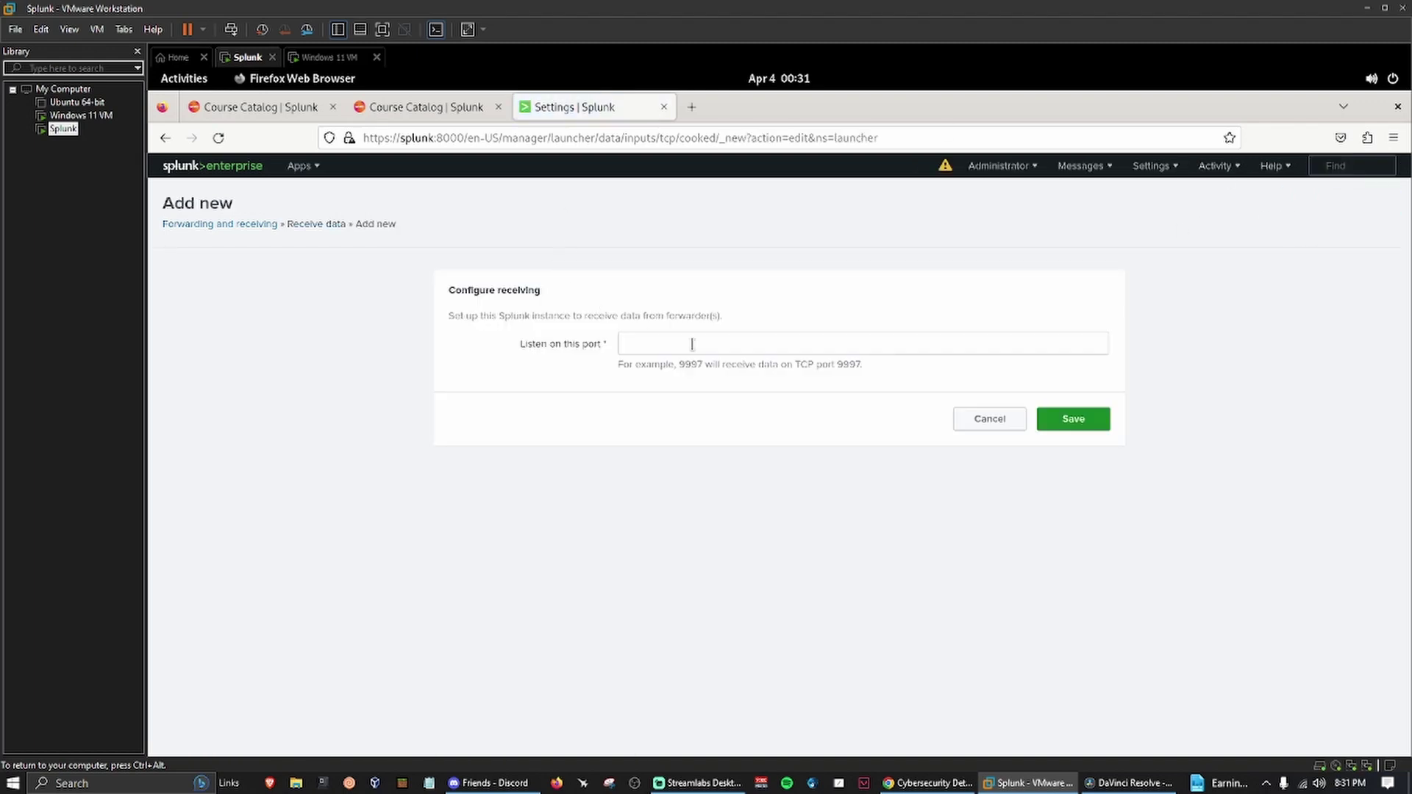
click(692, 344)
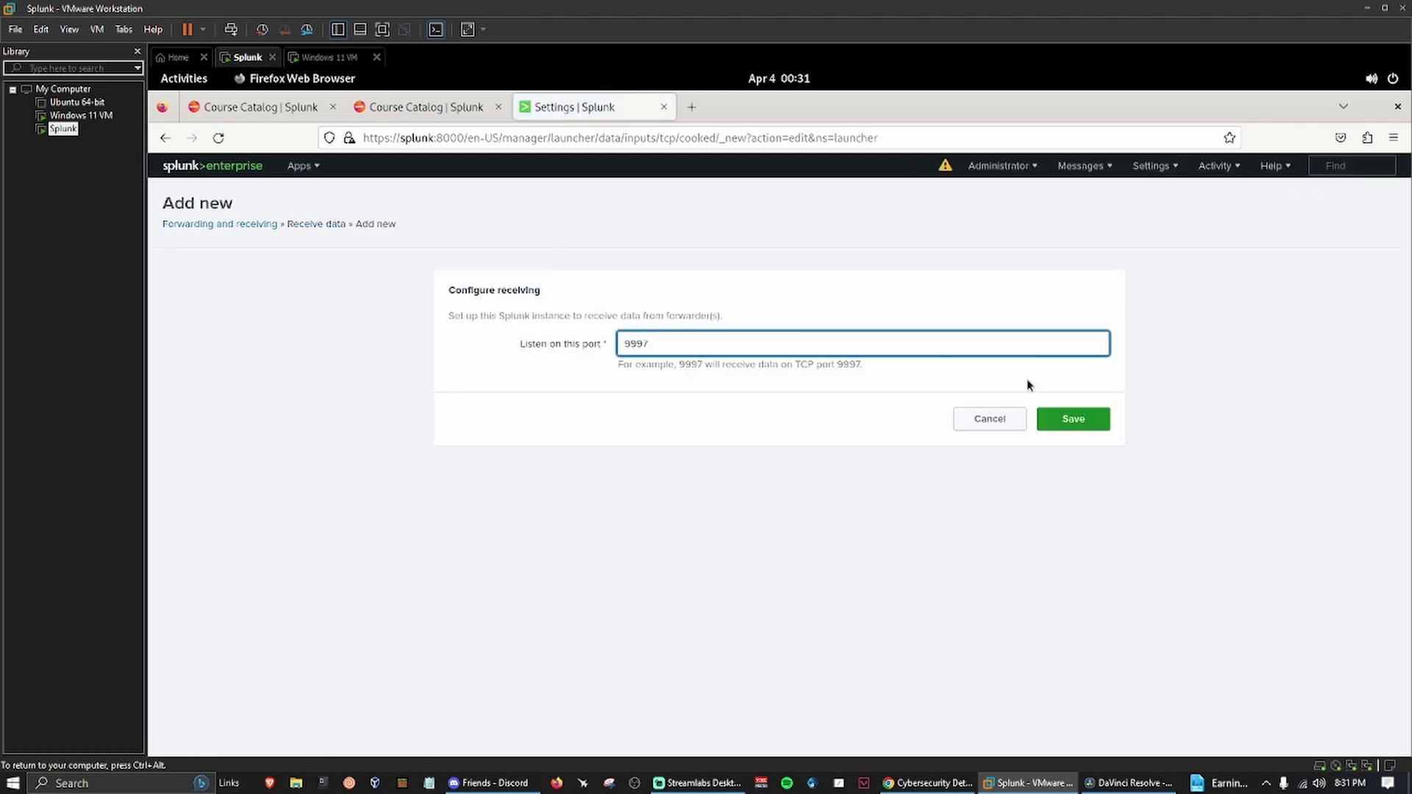
click(1097, 414)
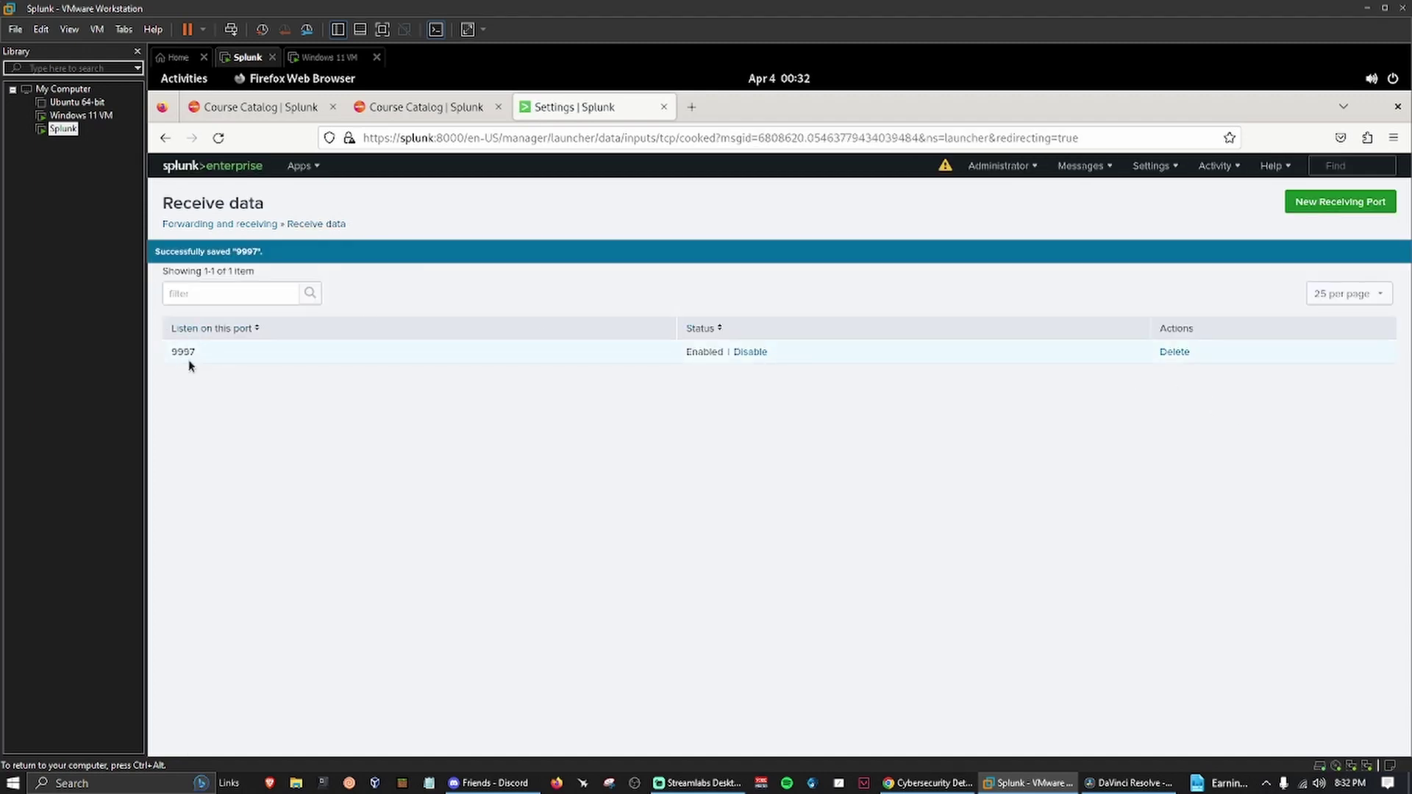
Create a new events index named Wineventlog, keeping the default settings, and save it.
click(1172, 169)
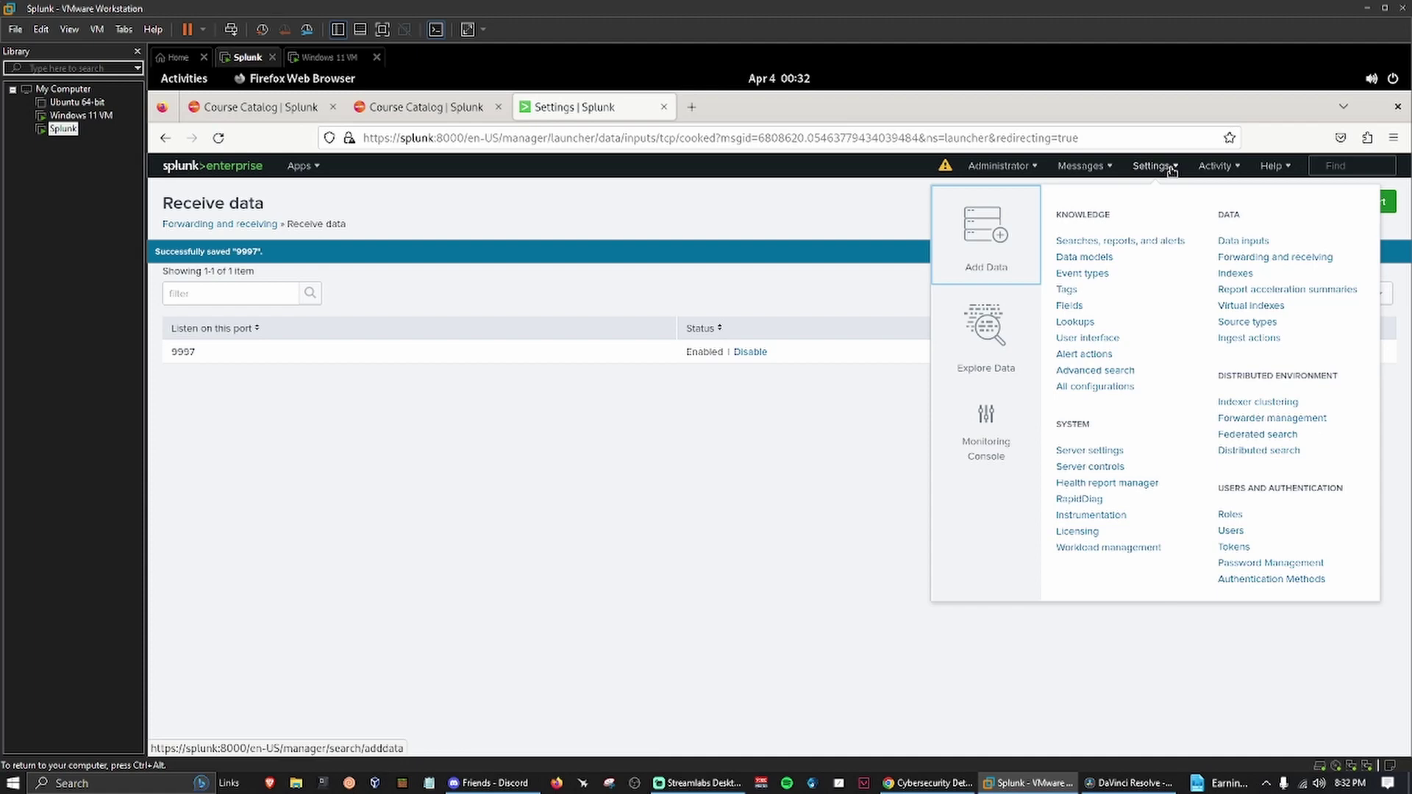
click(1242, 273)
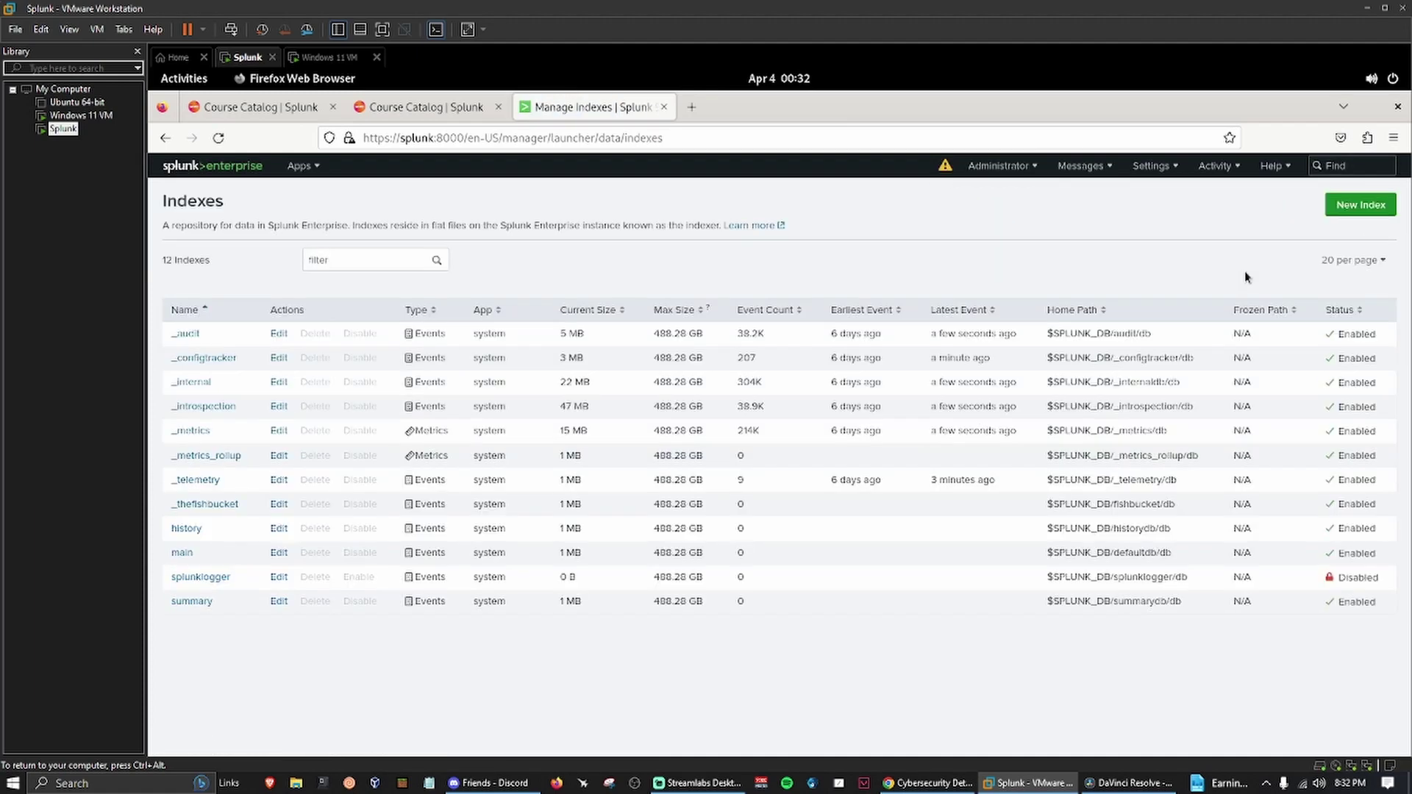
click(1360, 205)
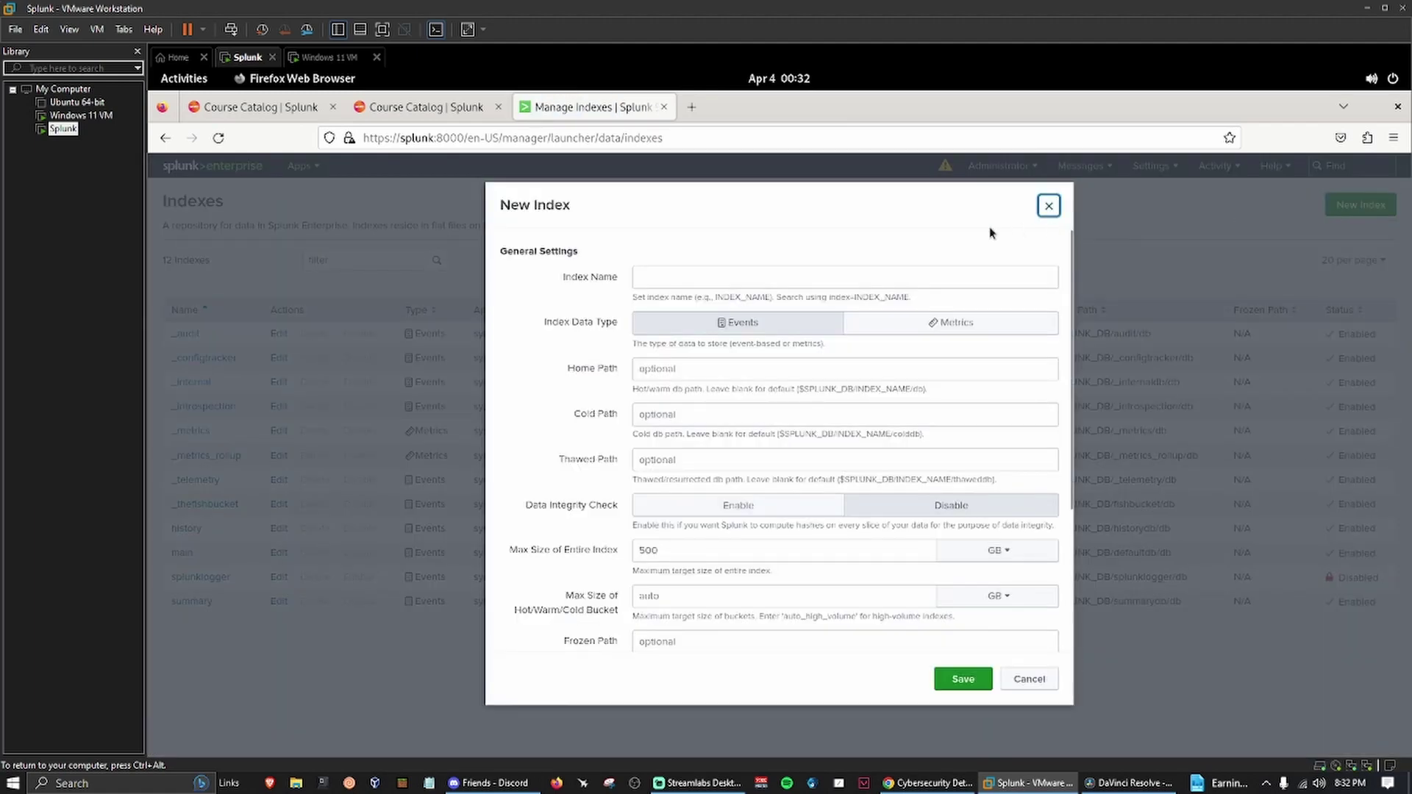
click(833, 278)
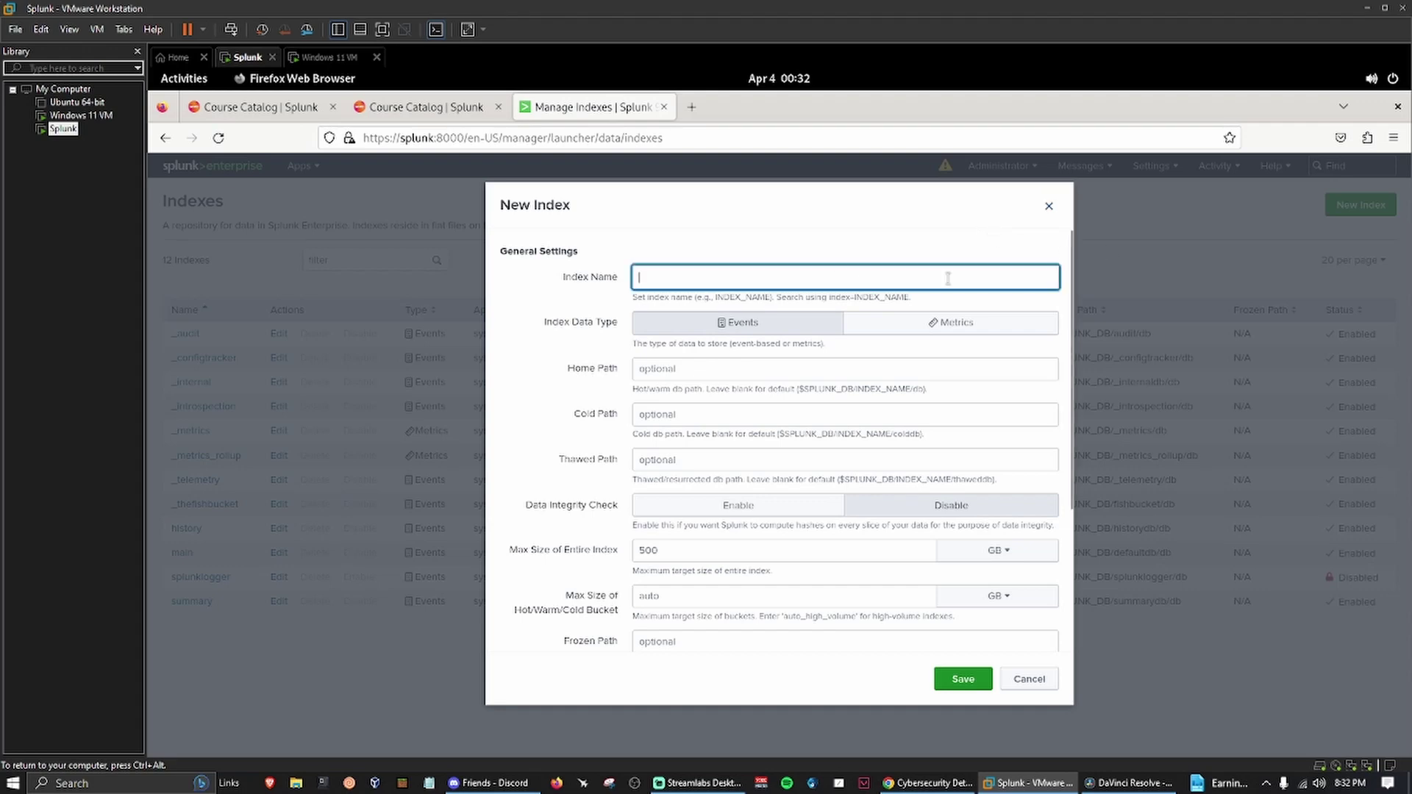
text(Wineventlog)
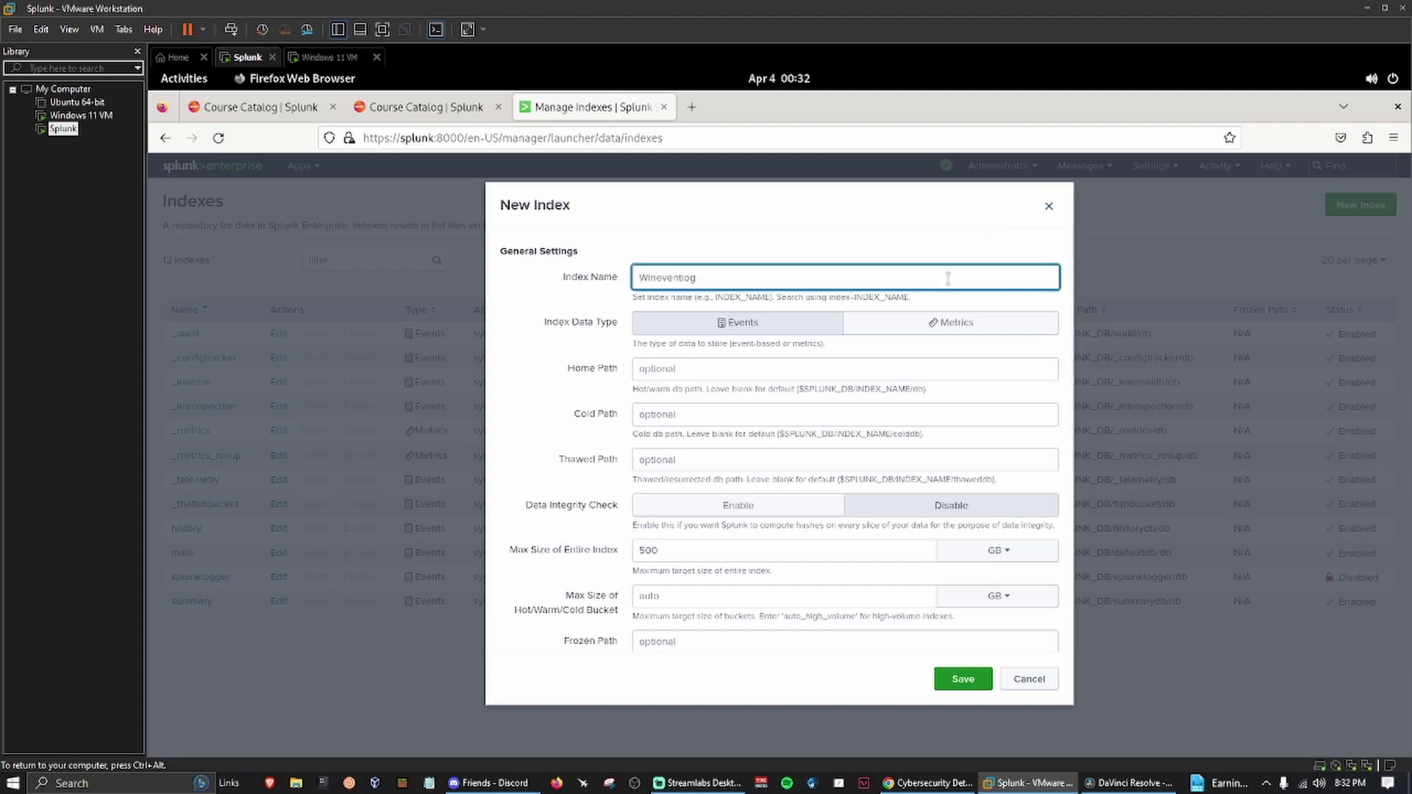
scroll(775, 511, down, 3)
click(962, 679)
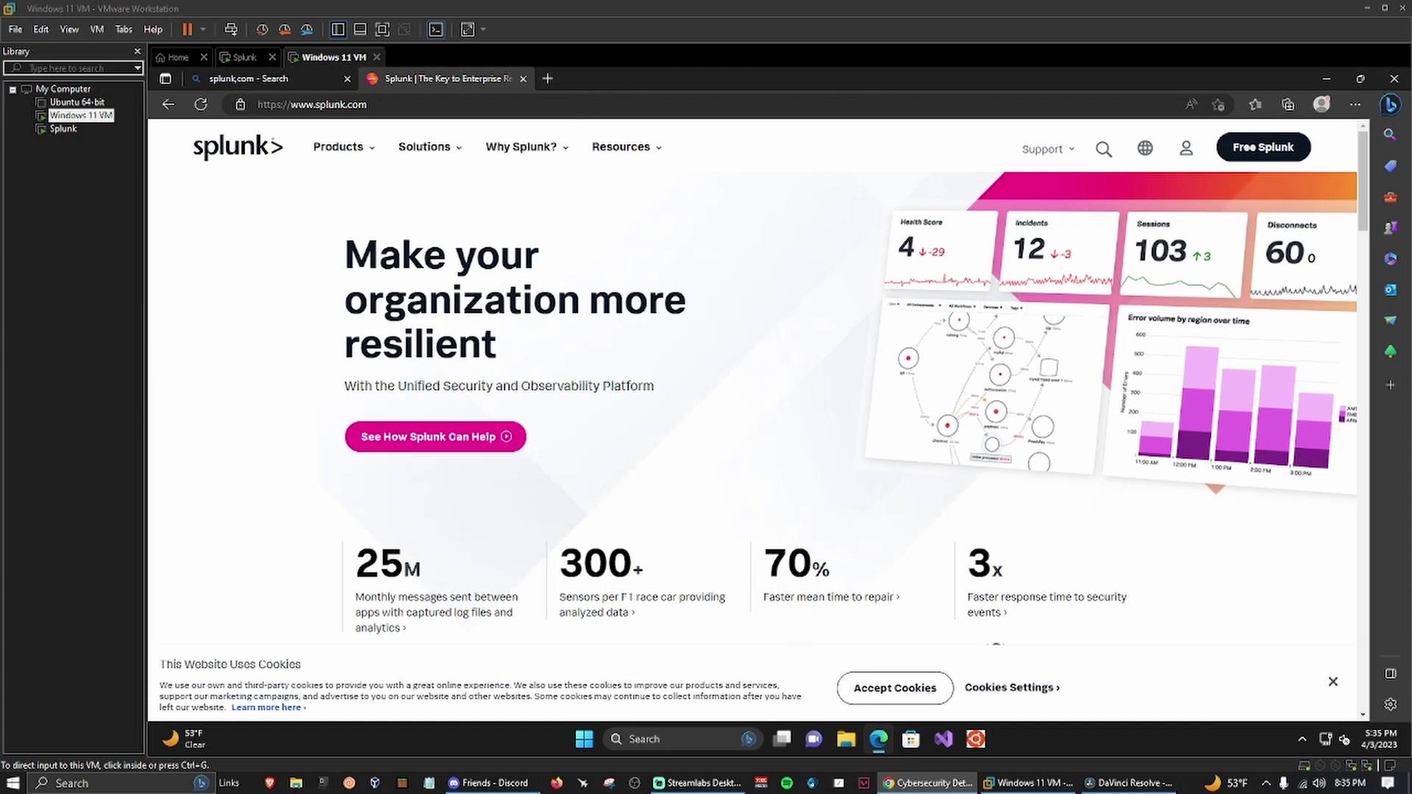
In the Windows 11 VM's browser, search for "download universal forwarder splunk" and open Splunk's Universal Forwarder download page.
click(938, 104)
text(download uni)
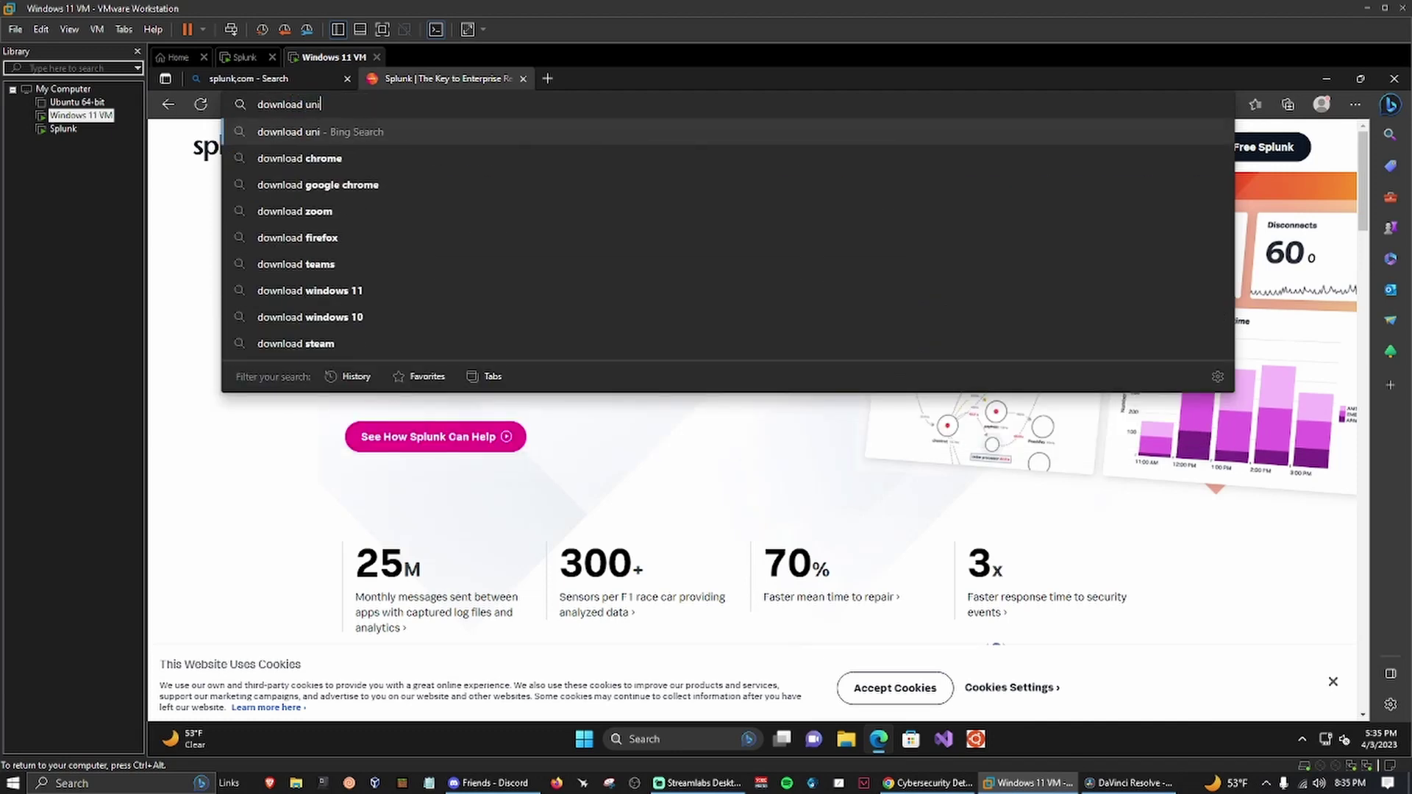
text(versal forwarder splunk)
key(Return)
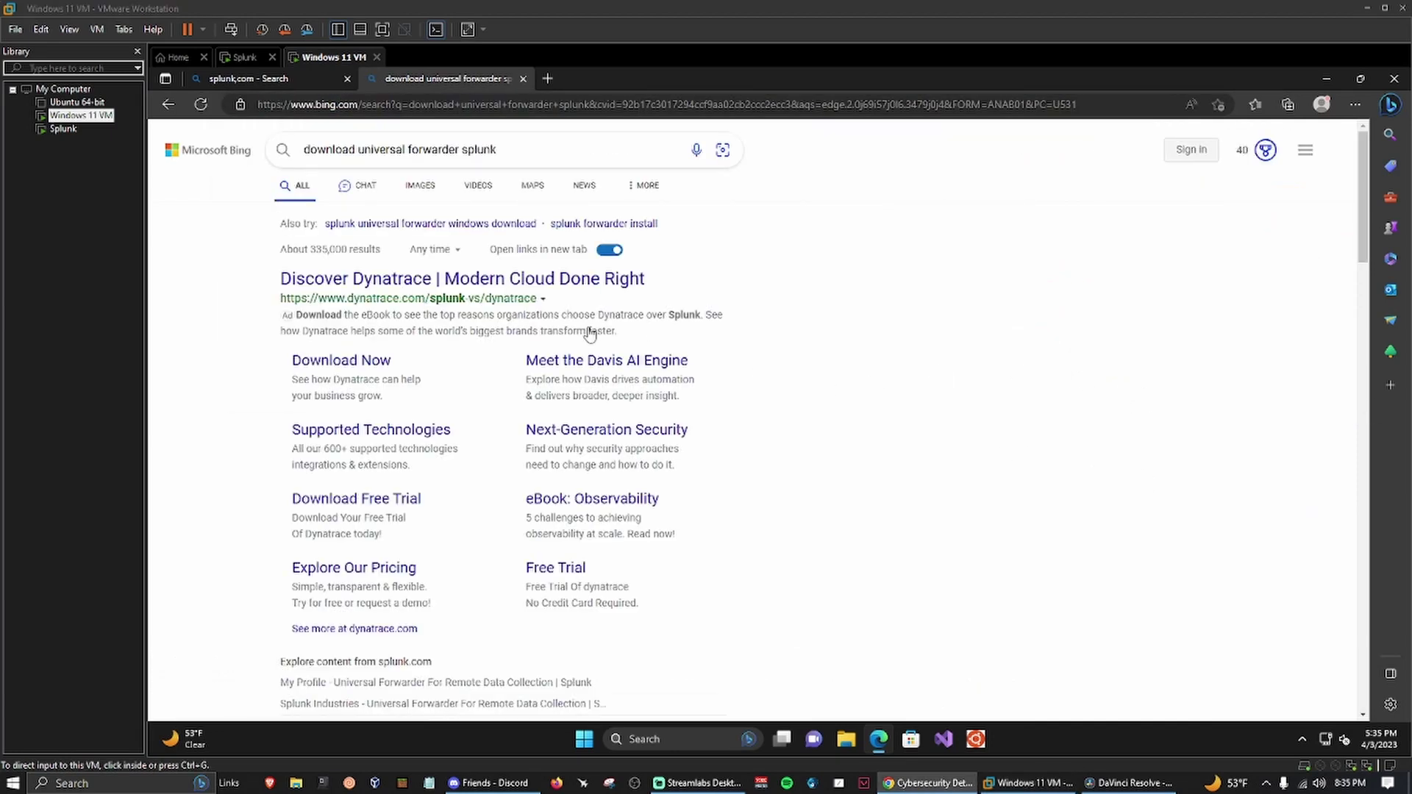
scroll(588, 331, down, 3)
click(475, 502)
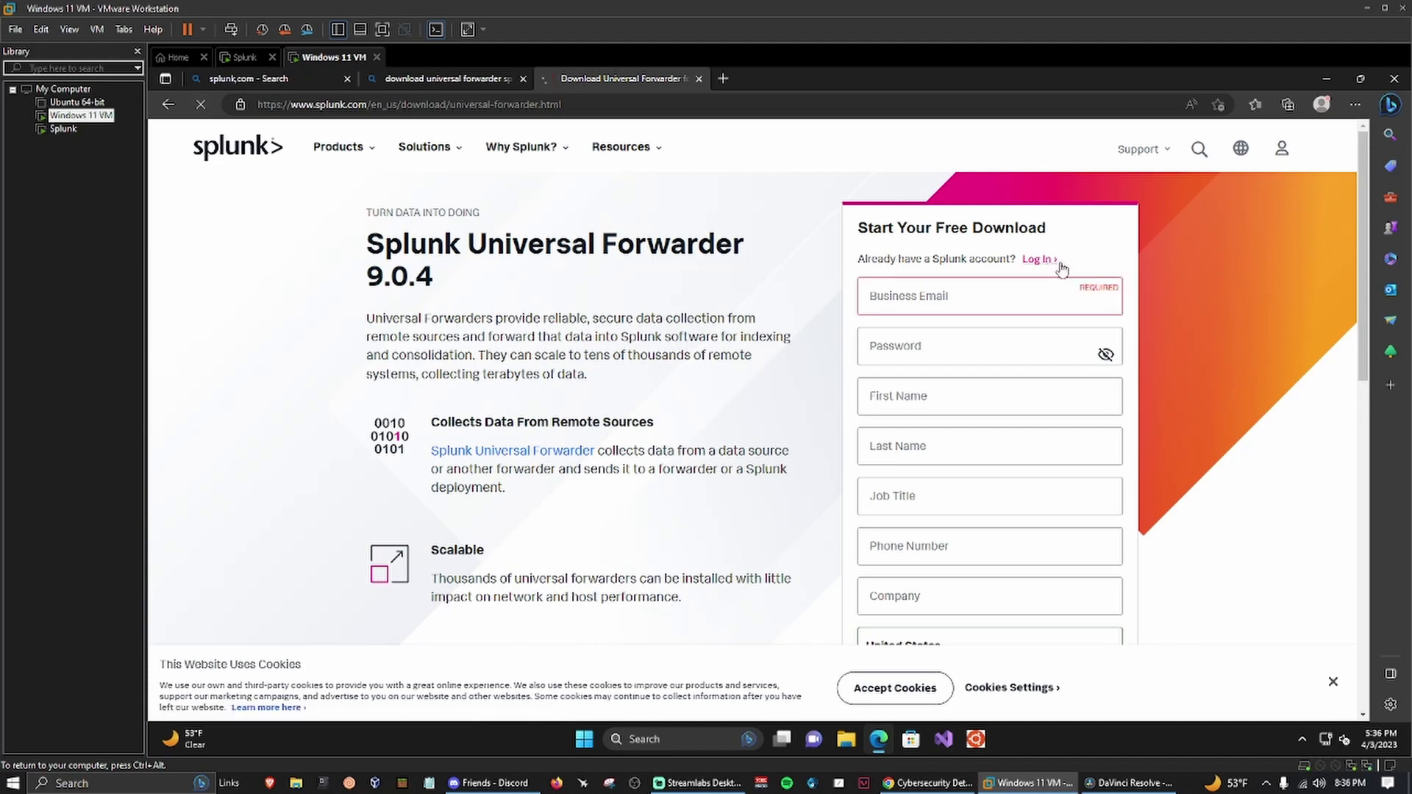
Log in to the Splunk site and download the 64-bit Windows package of Universal Forwarder 9.0.4, accepting the license agreement.
click(1037, 258)
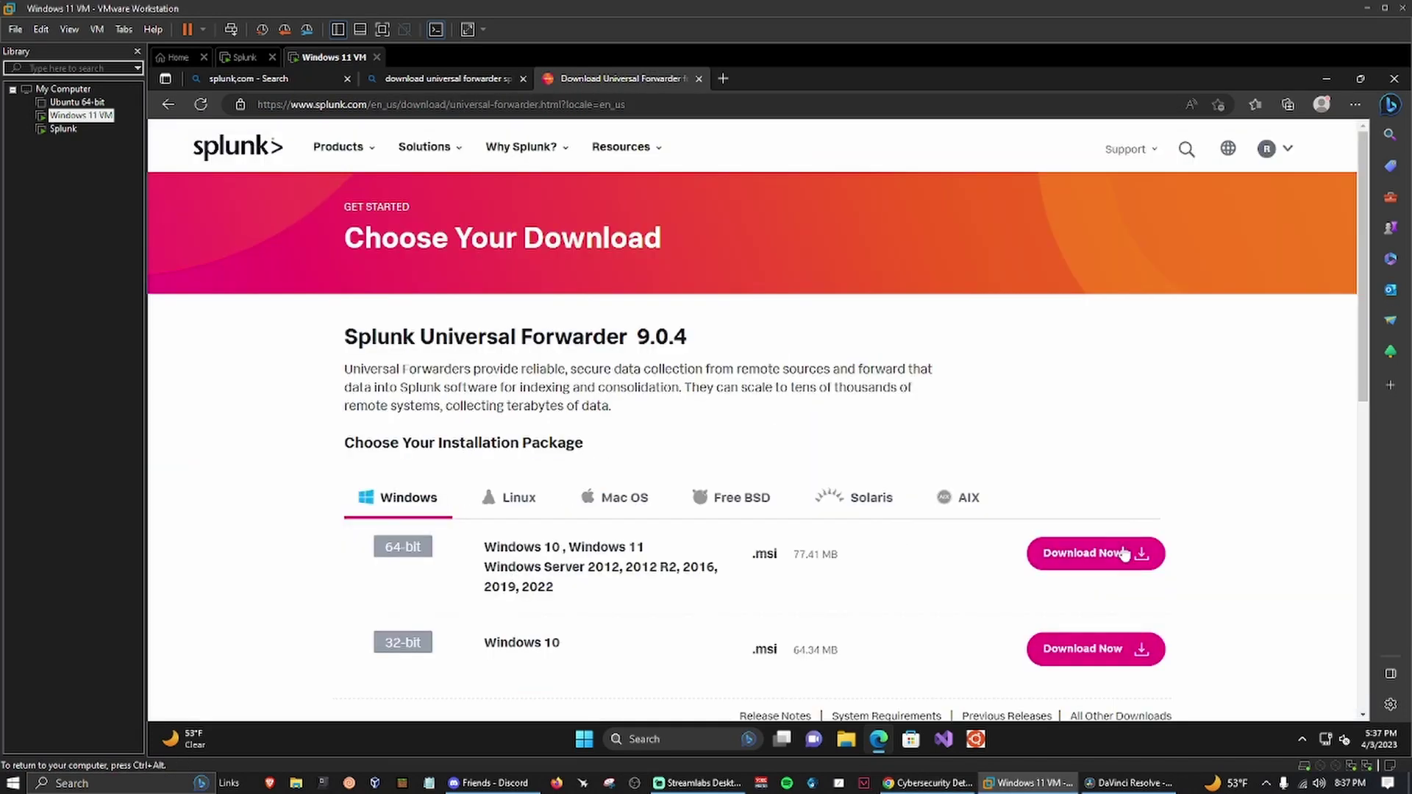
click(1155, 559)
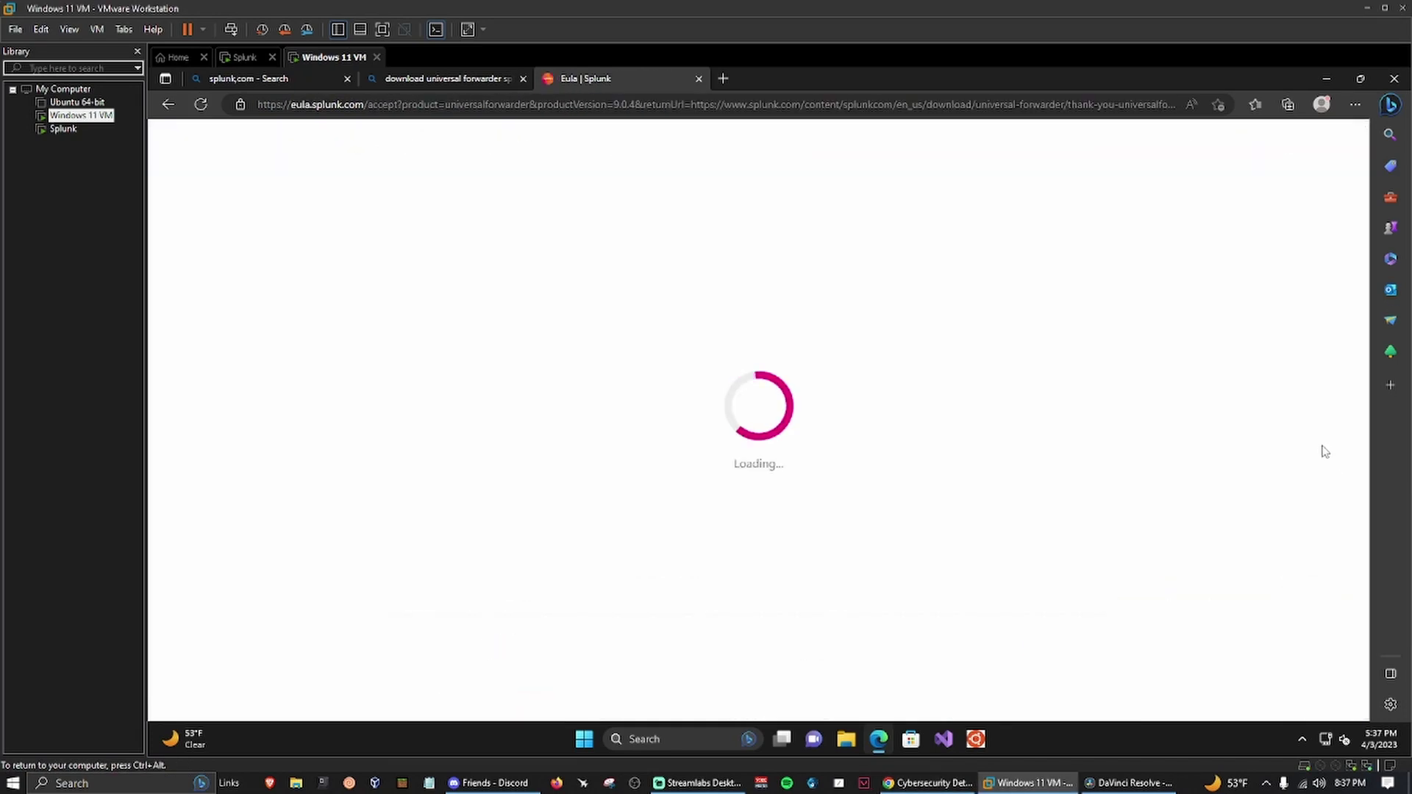
scroll(1250, 454, down, 15)
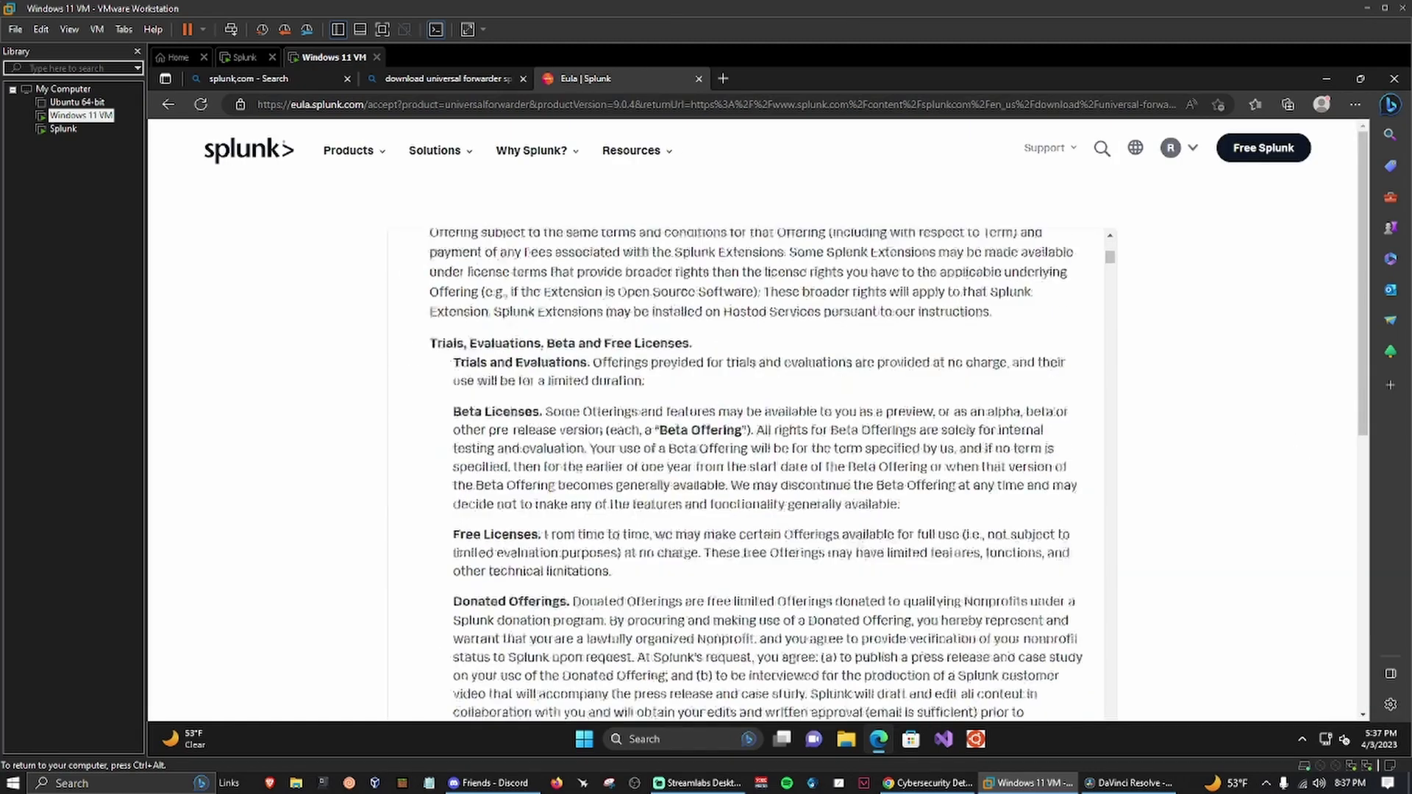
click(394, 415)
click(751, 466)
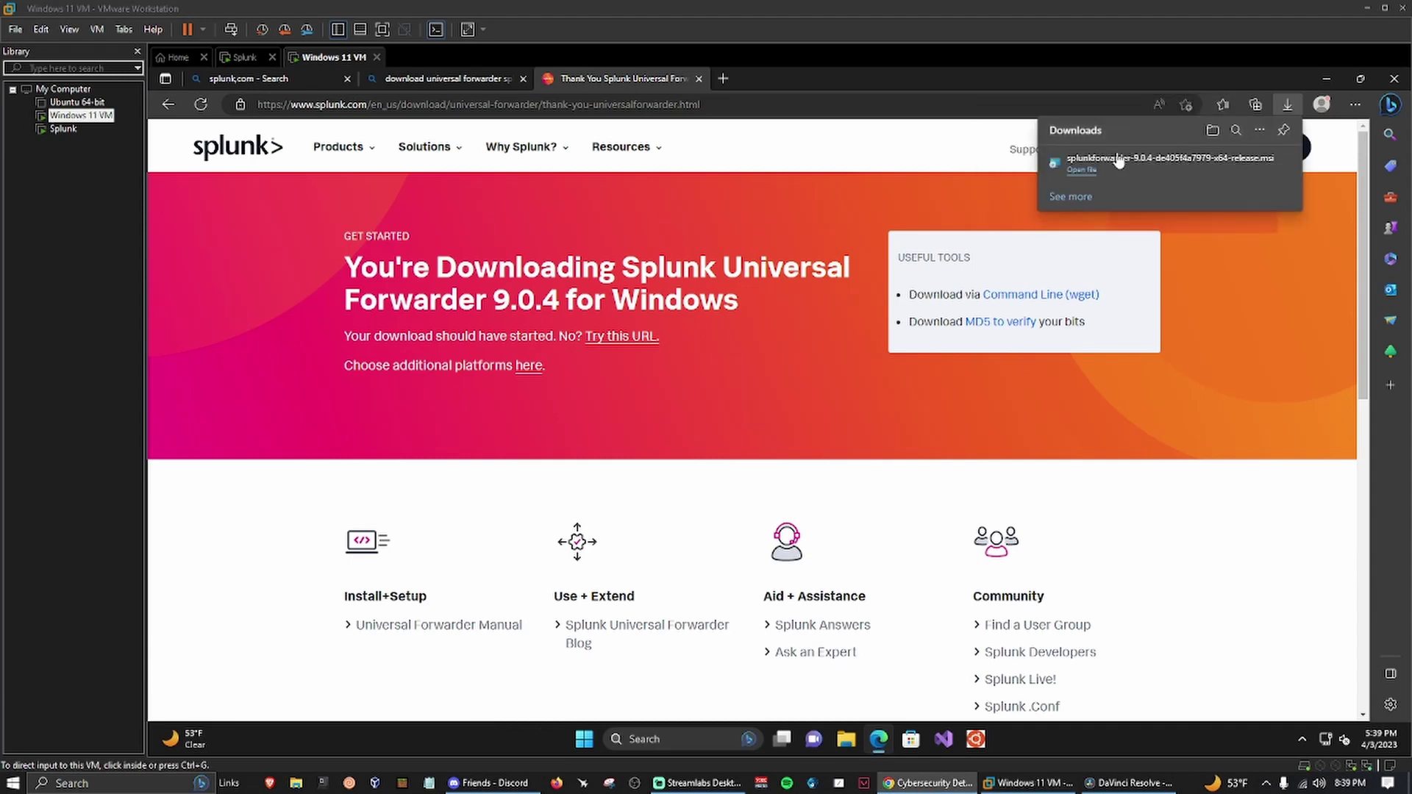
Launch the downloaded splunkforwarder 9.0.4 installer, accept the license agreement and continue with the on-premises Splunk Enterprise option.
click(1237, 163)
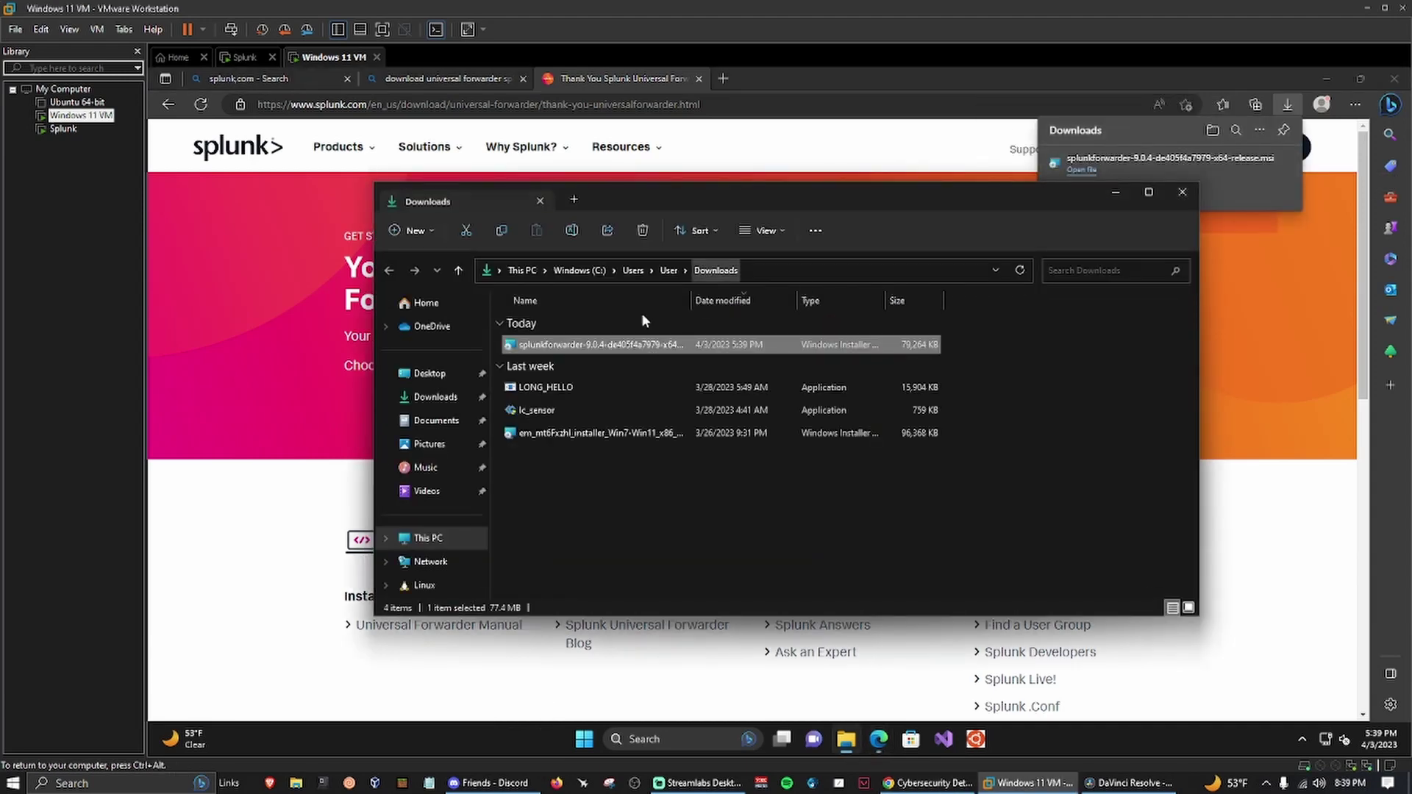
double_click(651, 346)
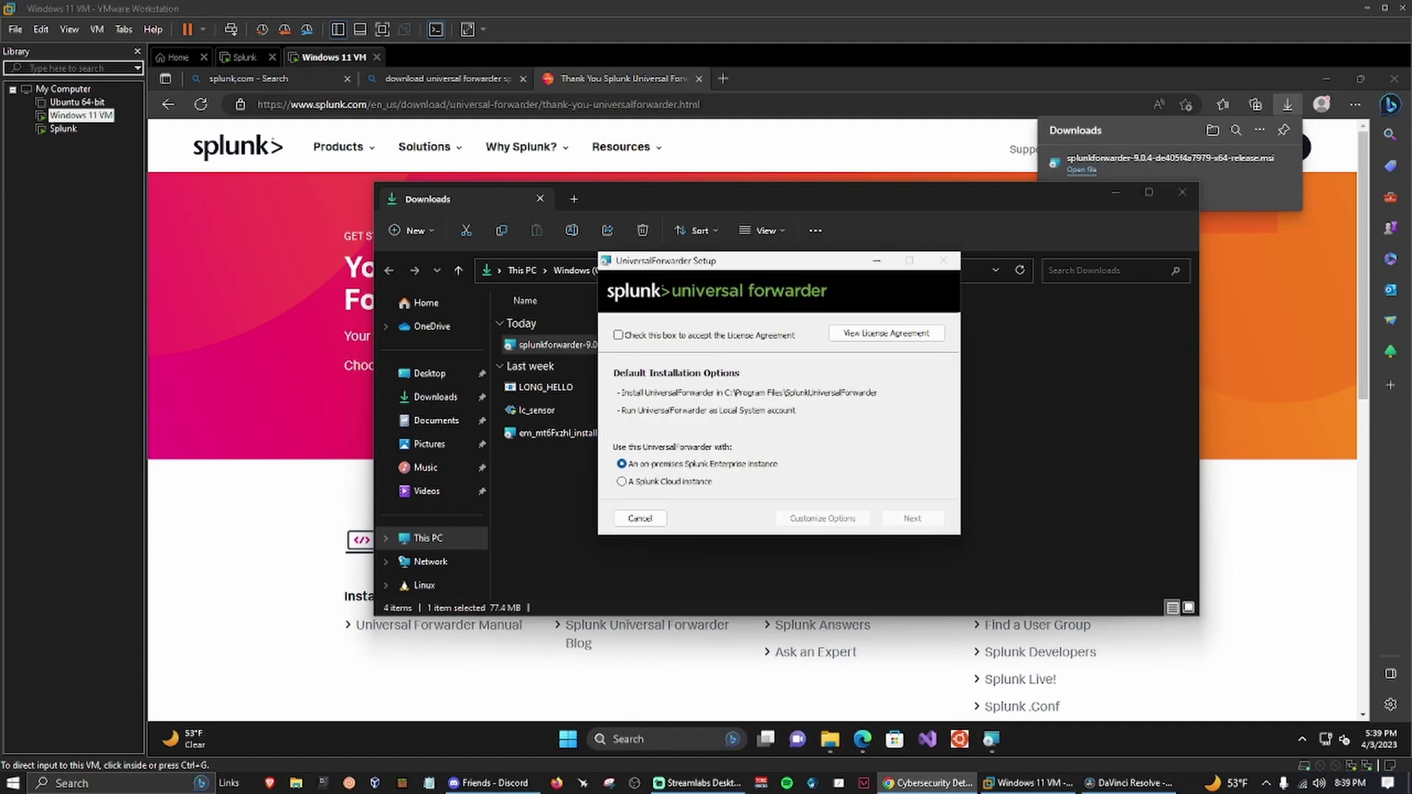
click(729, 336)
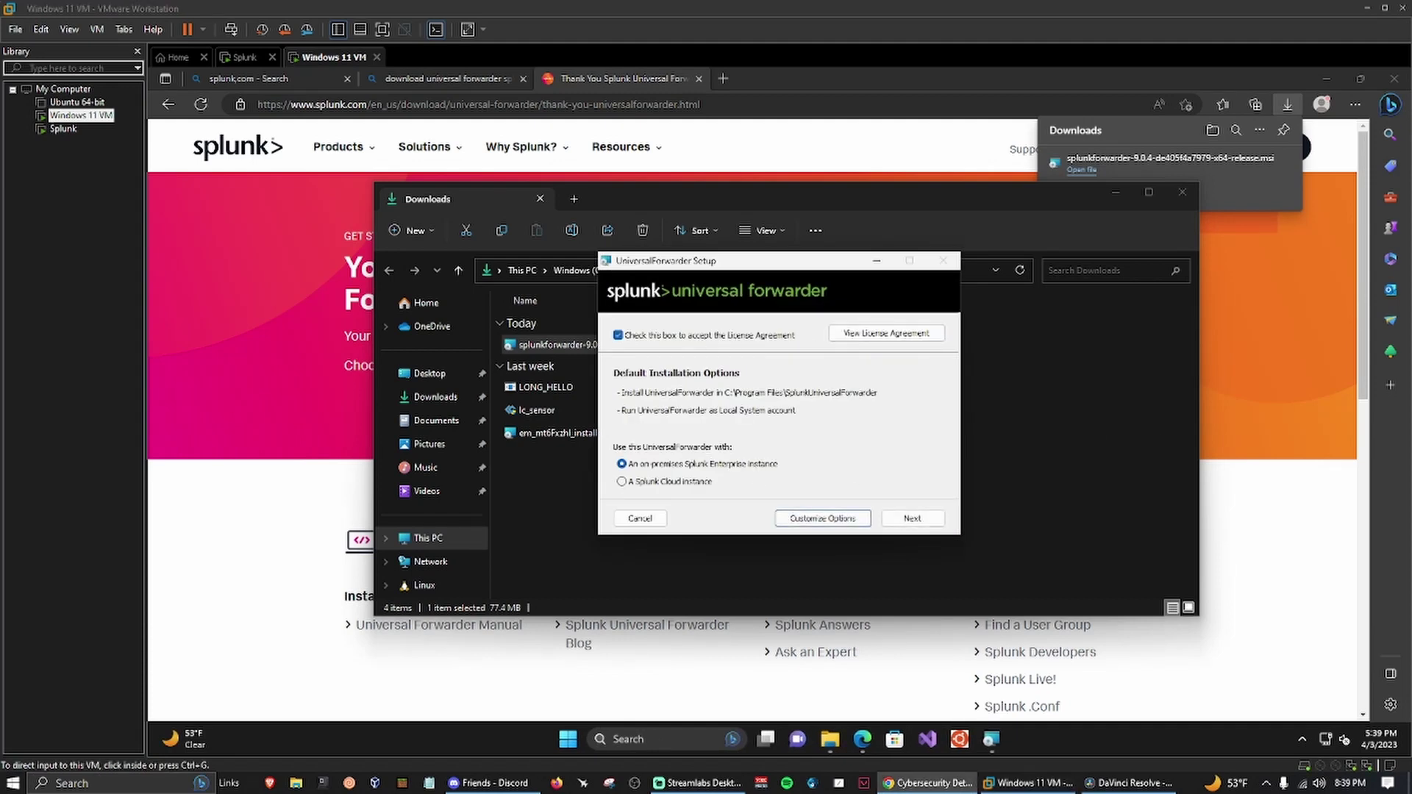
click(927, 519)
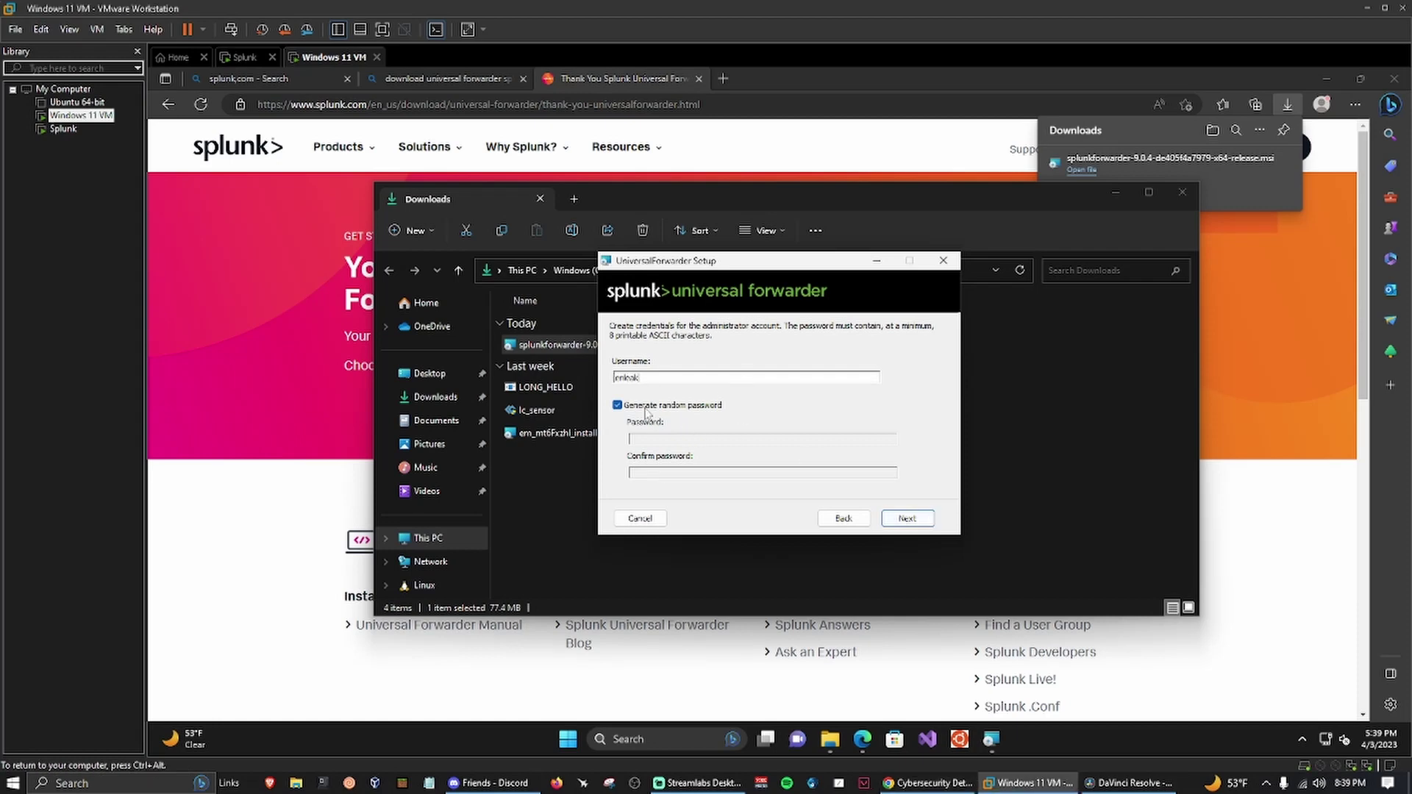
Turn off random password generation for the forwarder's administrator account, enter and confirm the account password, and continue the setup.
click(619, 406)
click(637, 439)
text(••••••)
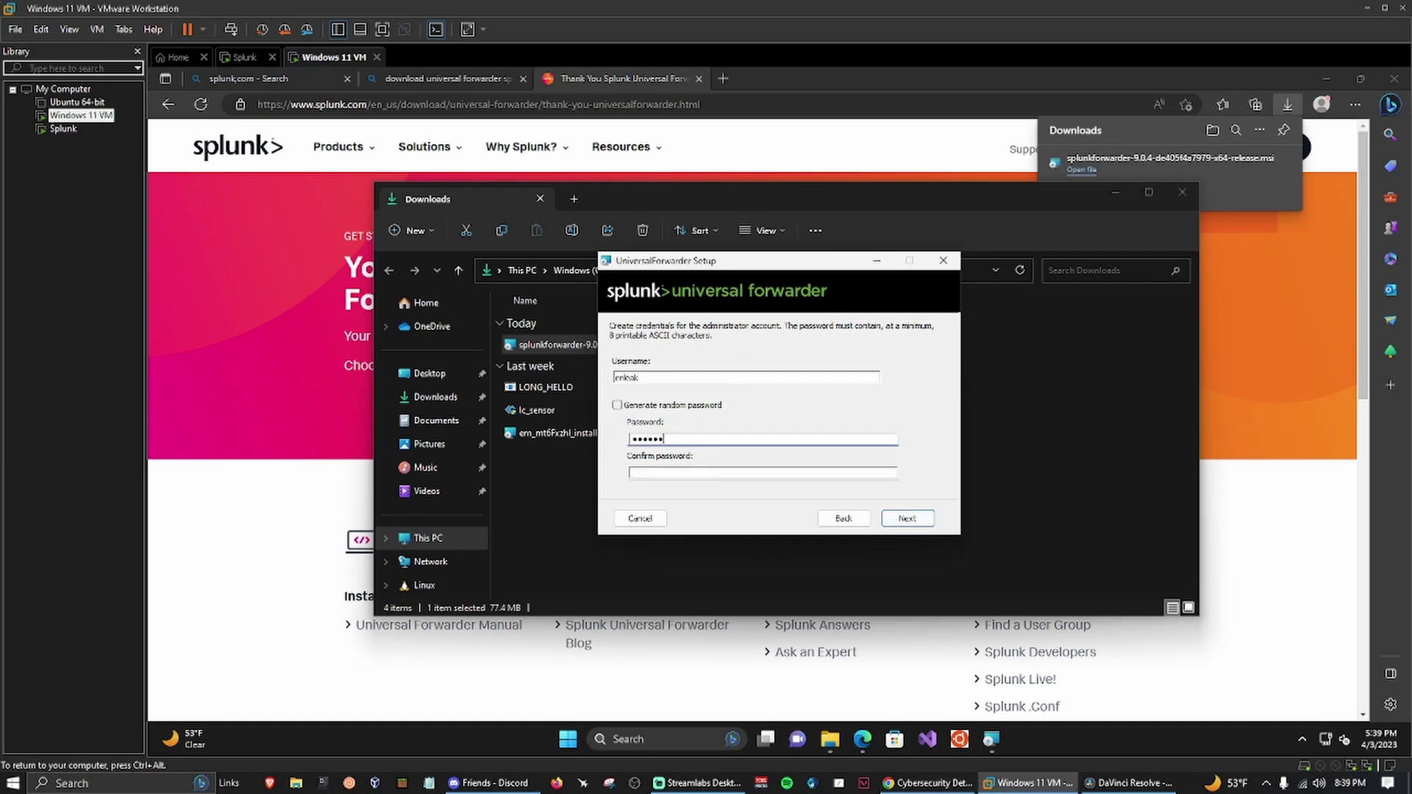
text(••)
key(Tab)
text(••••••••)
click(906, 519)
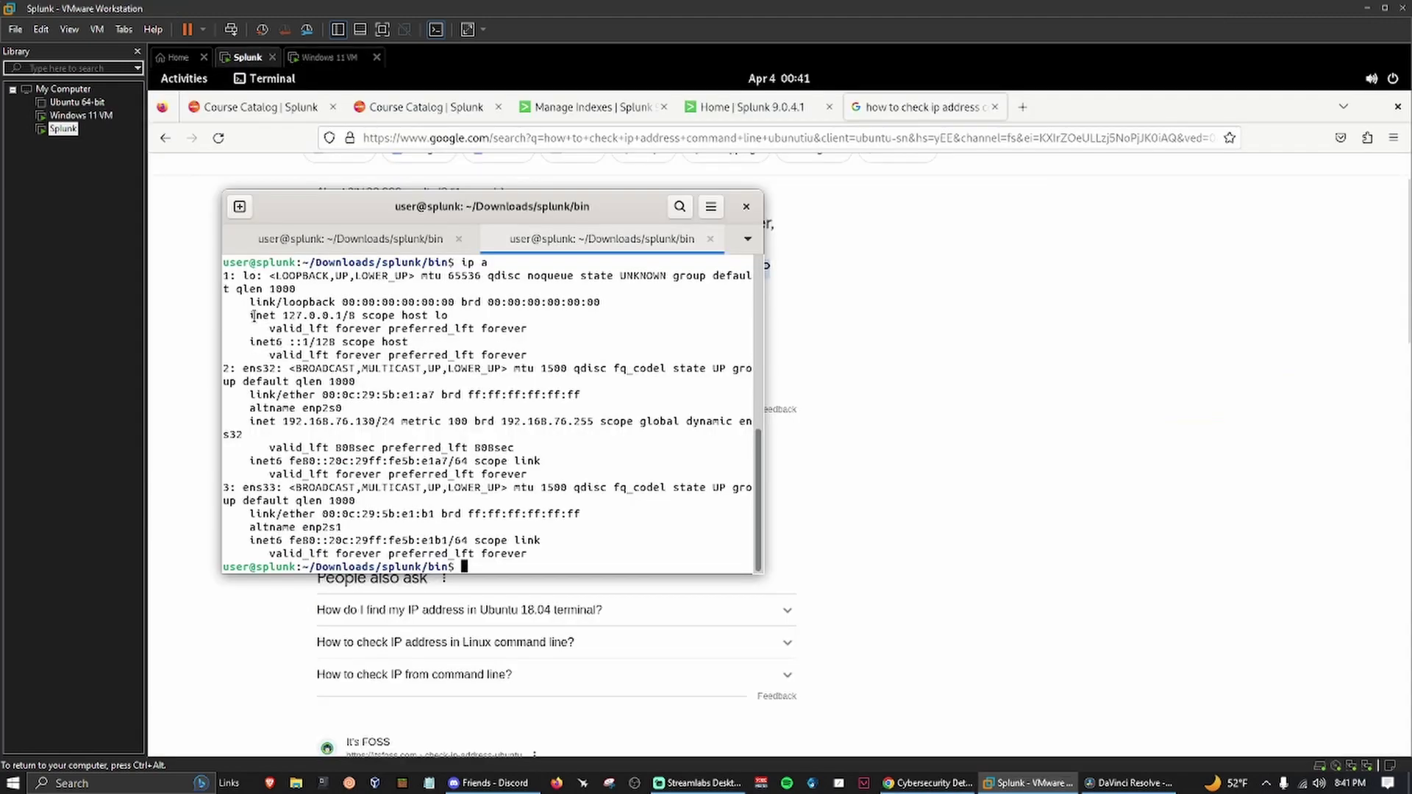
Look up the Splunk VM's IP address in its terminal and set the forwarder's deployment server to 192.168.76.130 with port 8089.
drag(256, 315, 347, 319)
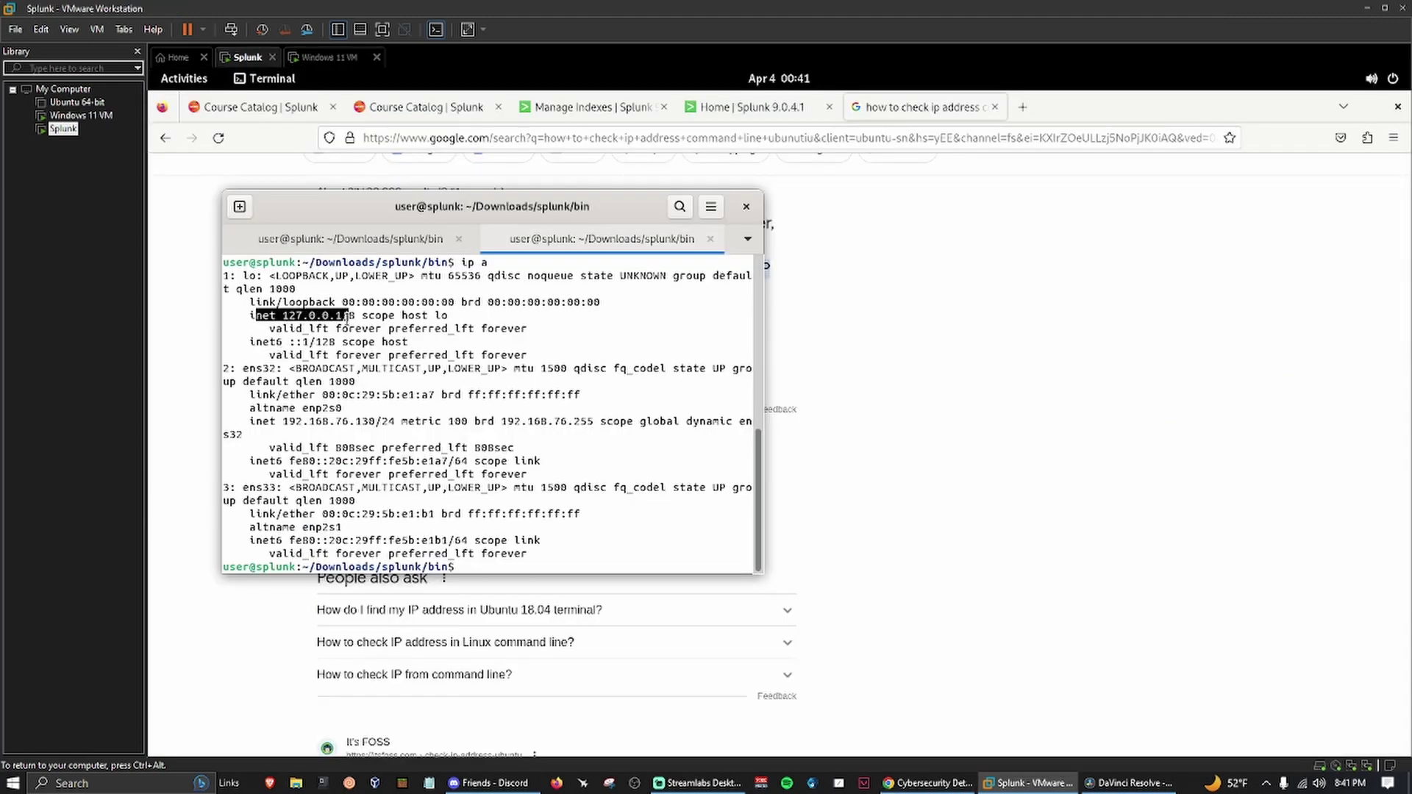
text(192)
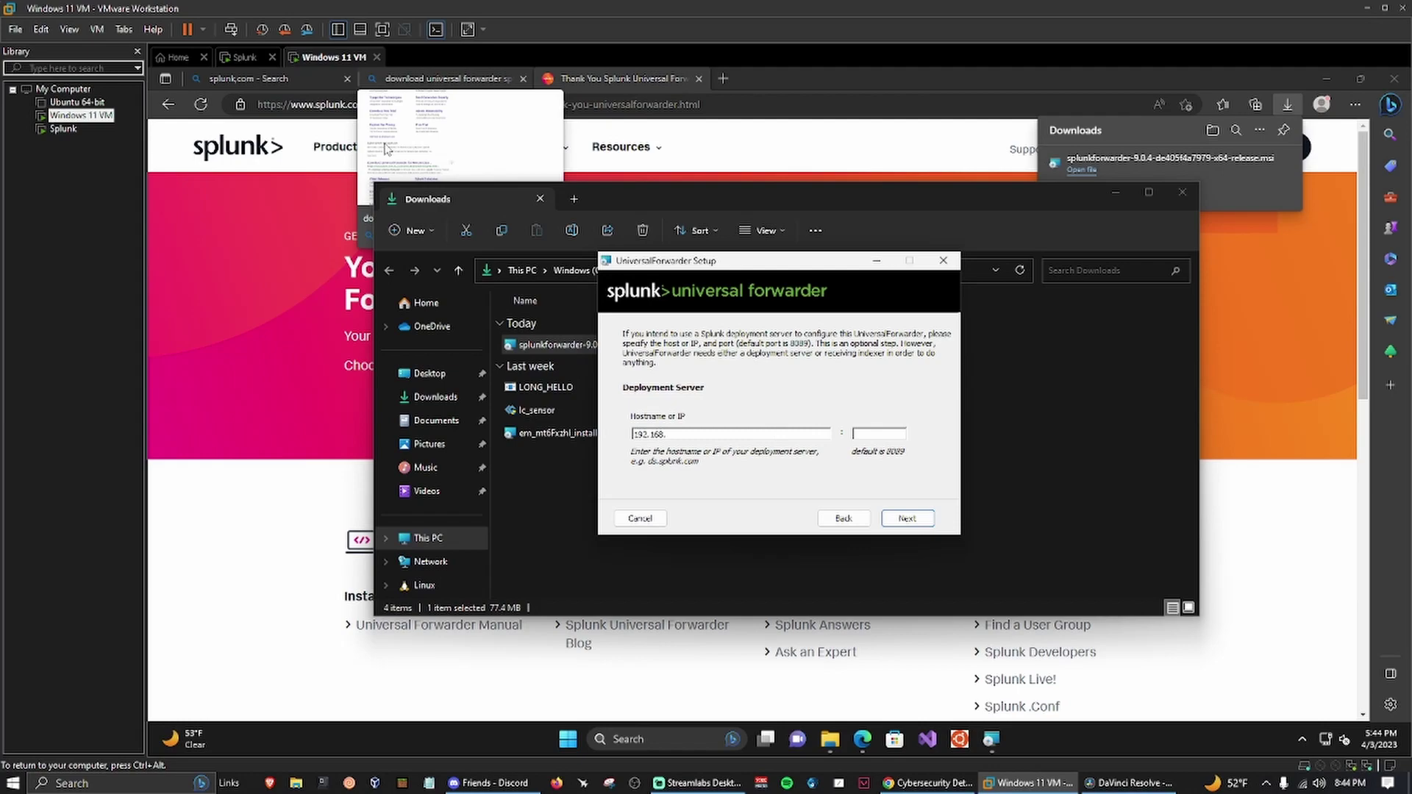
text(.168.)
click(243, 57)
click(243, 57)
click(327, 56)
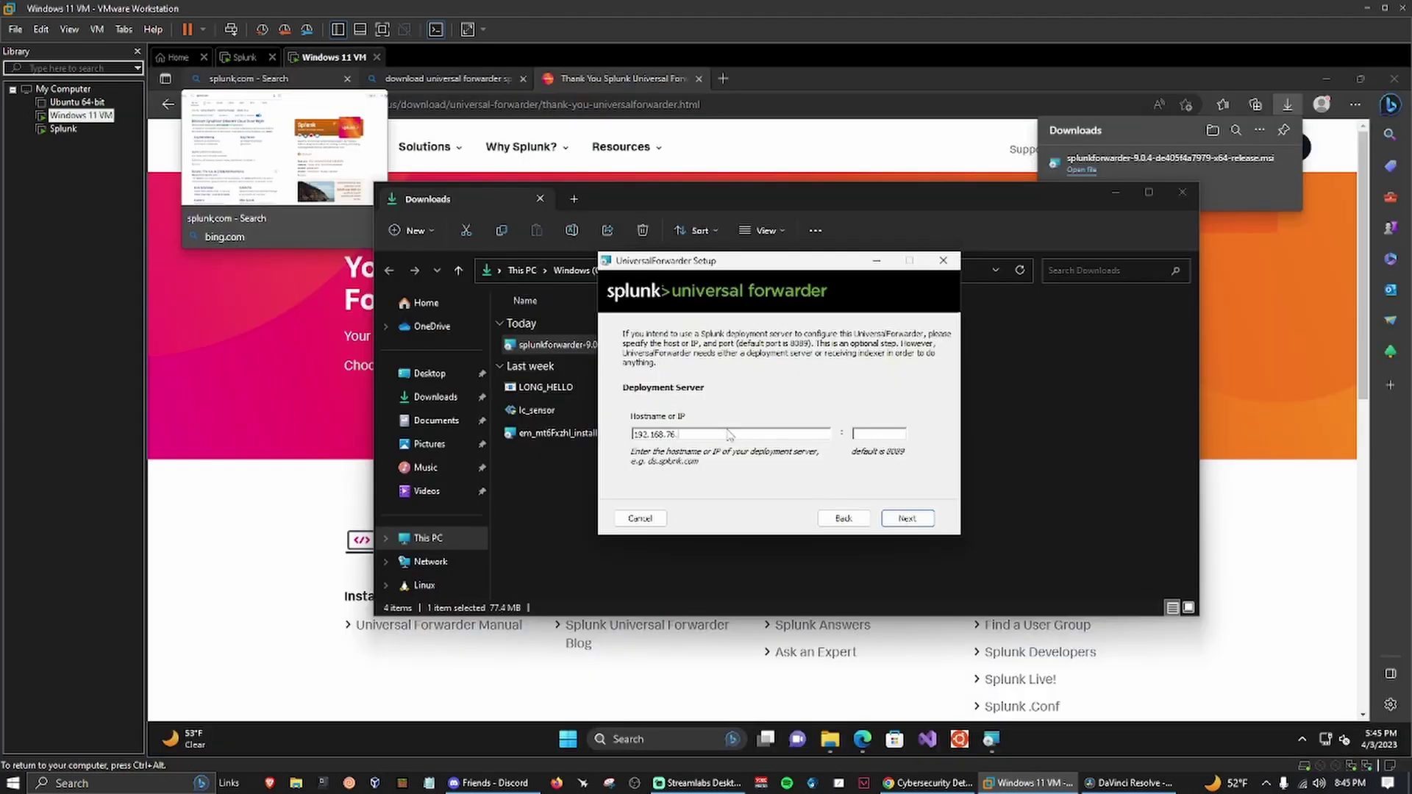
text(76.130)
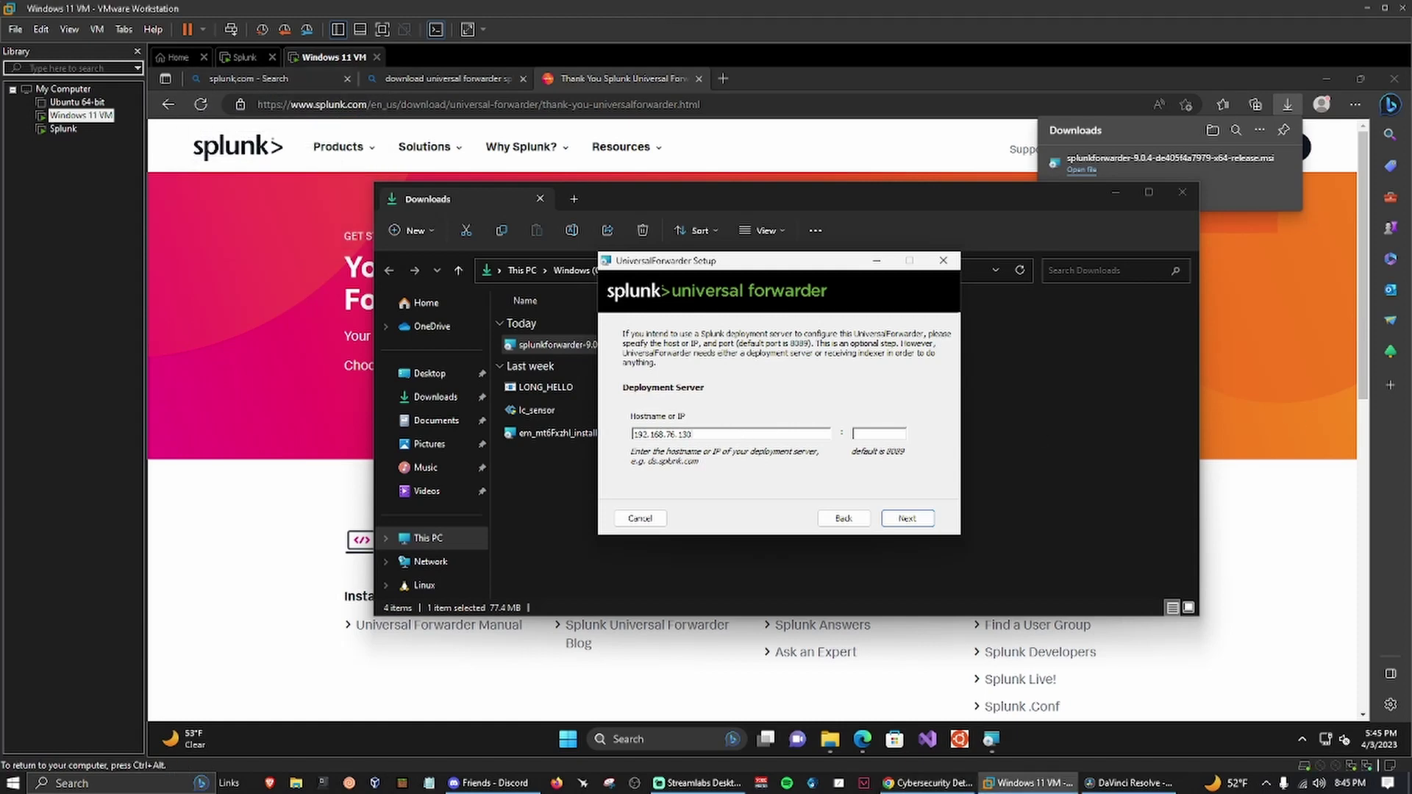
key(ctrl+a)
key(ctrl+c)
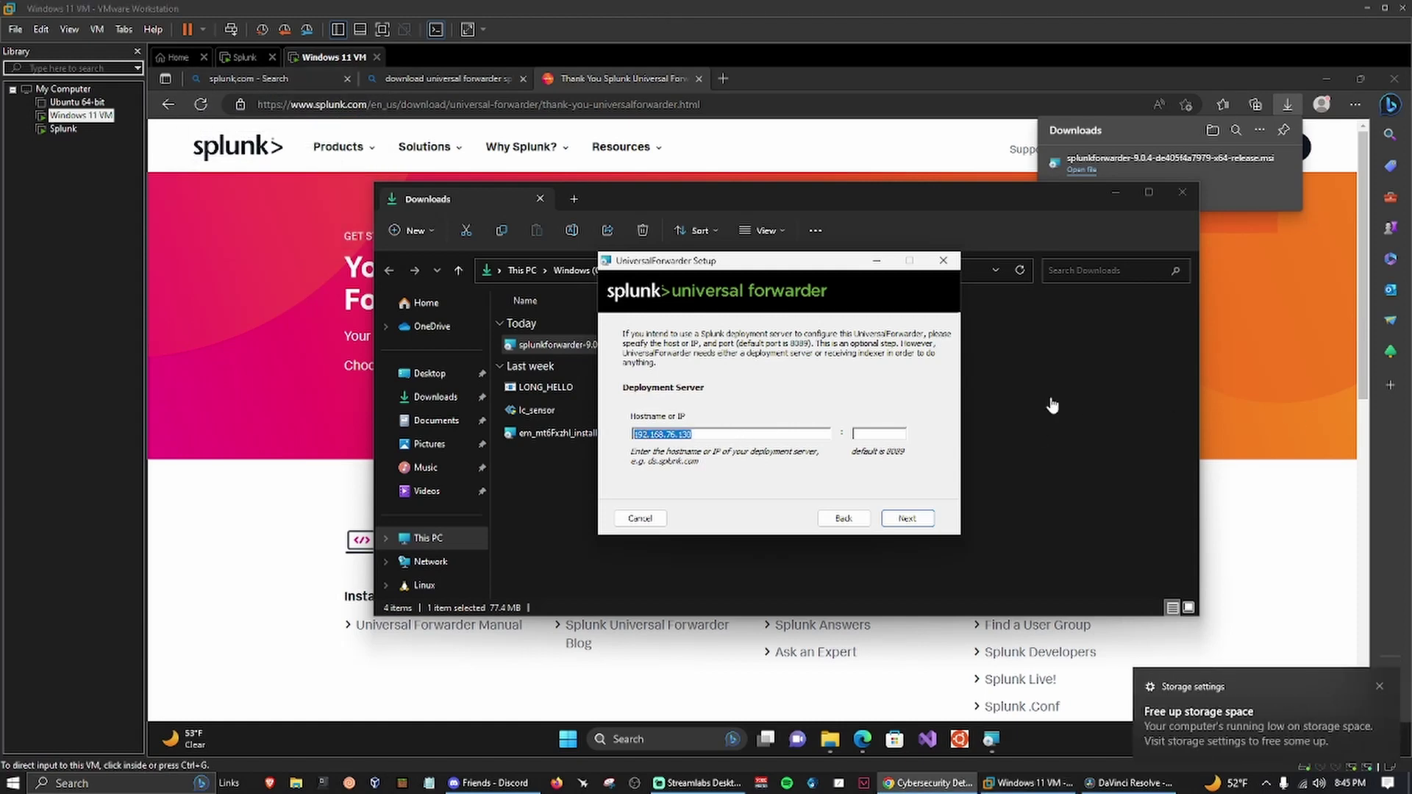
click(878, 434)
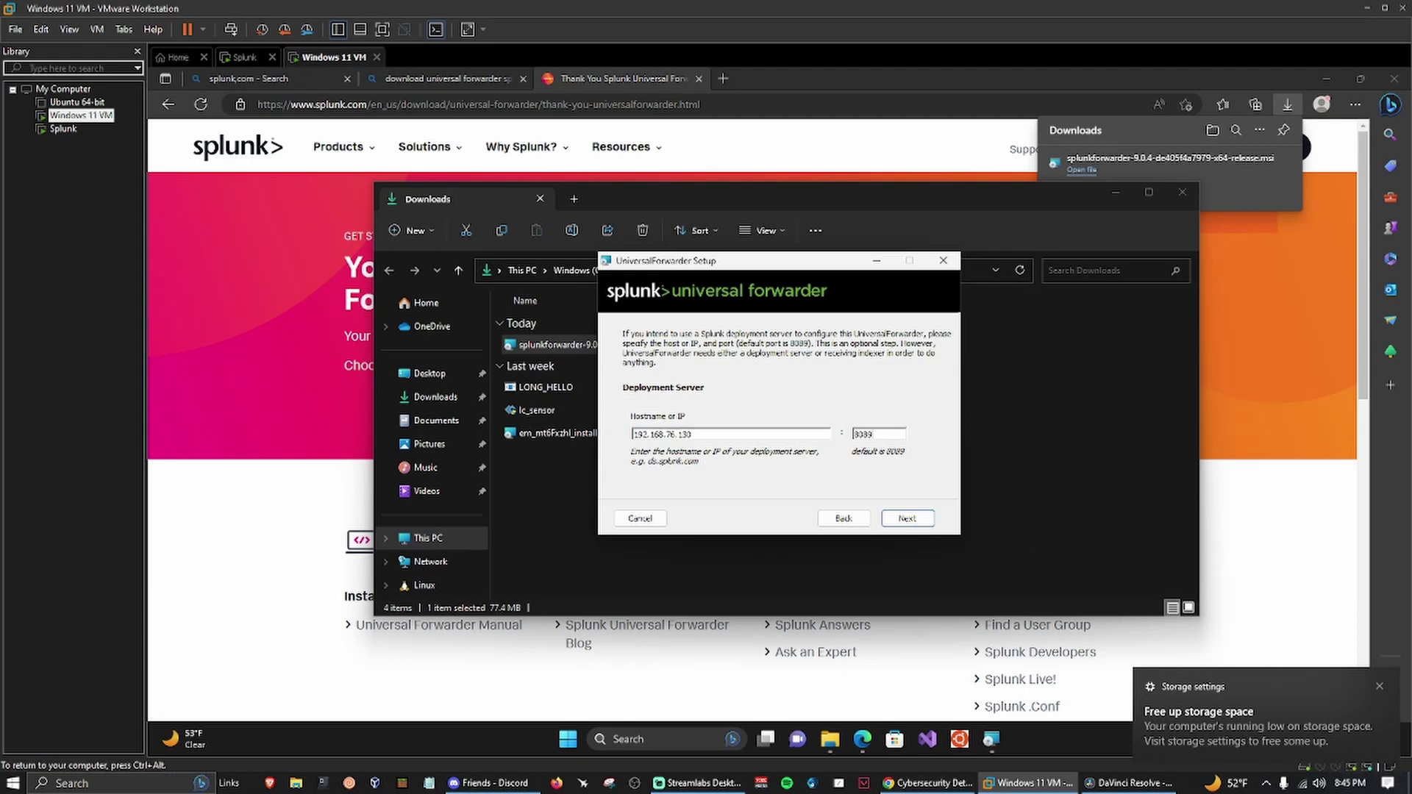
click(912, 519)
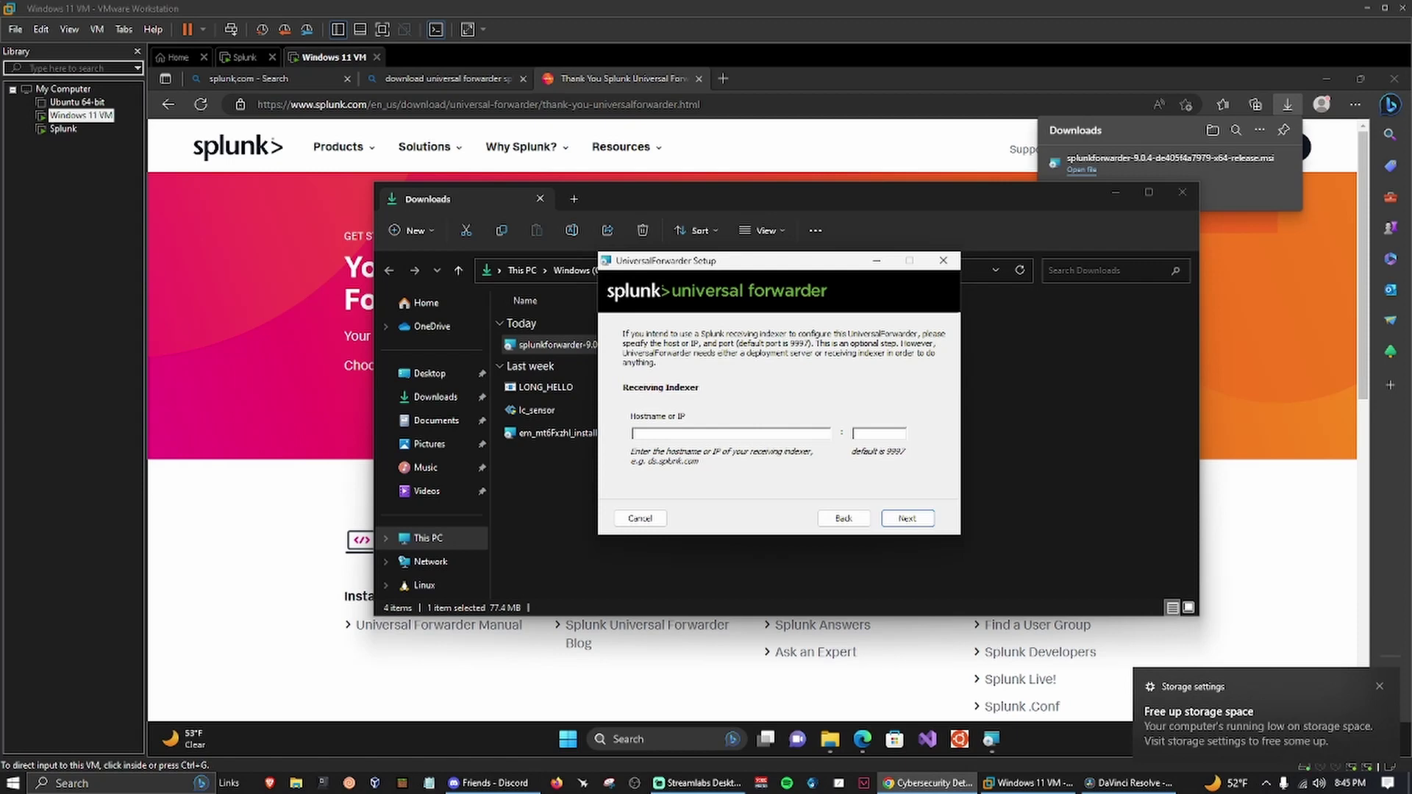
Set the receiving indexer to the copied address 192.168.76.130 and install the Universal Forwarder, allowing it to change the device.
click(762, 434)
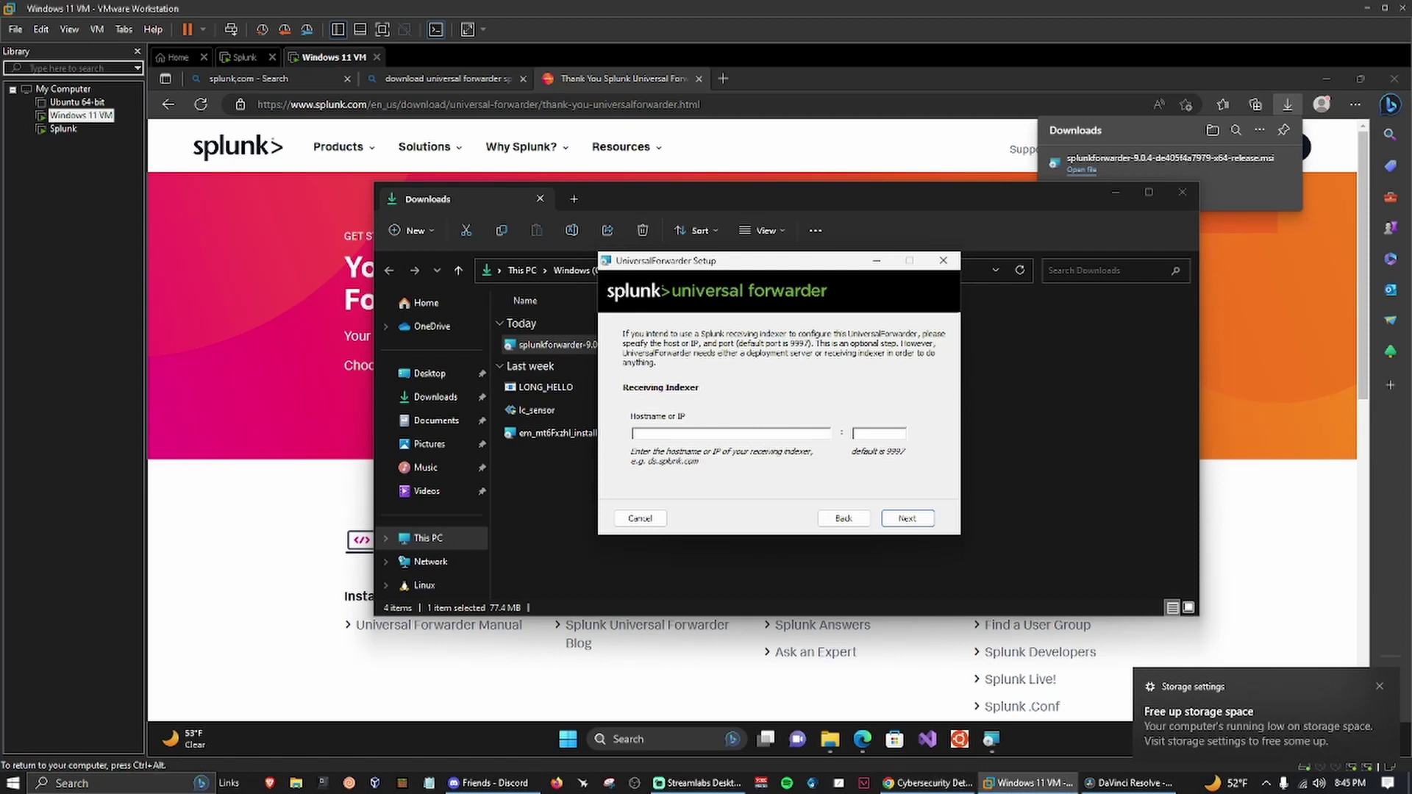
key(ctrl+v)
click(907, 518)
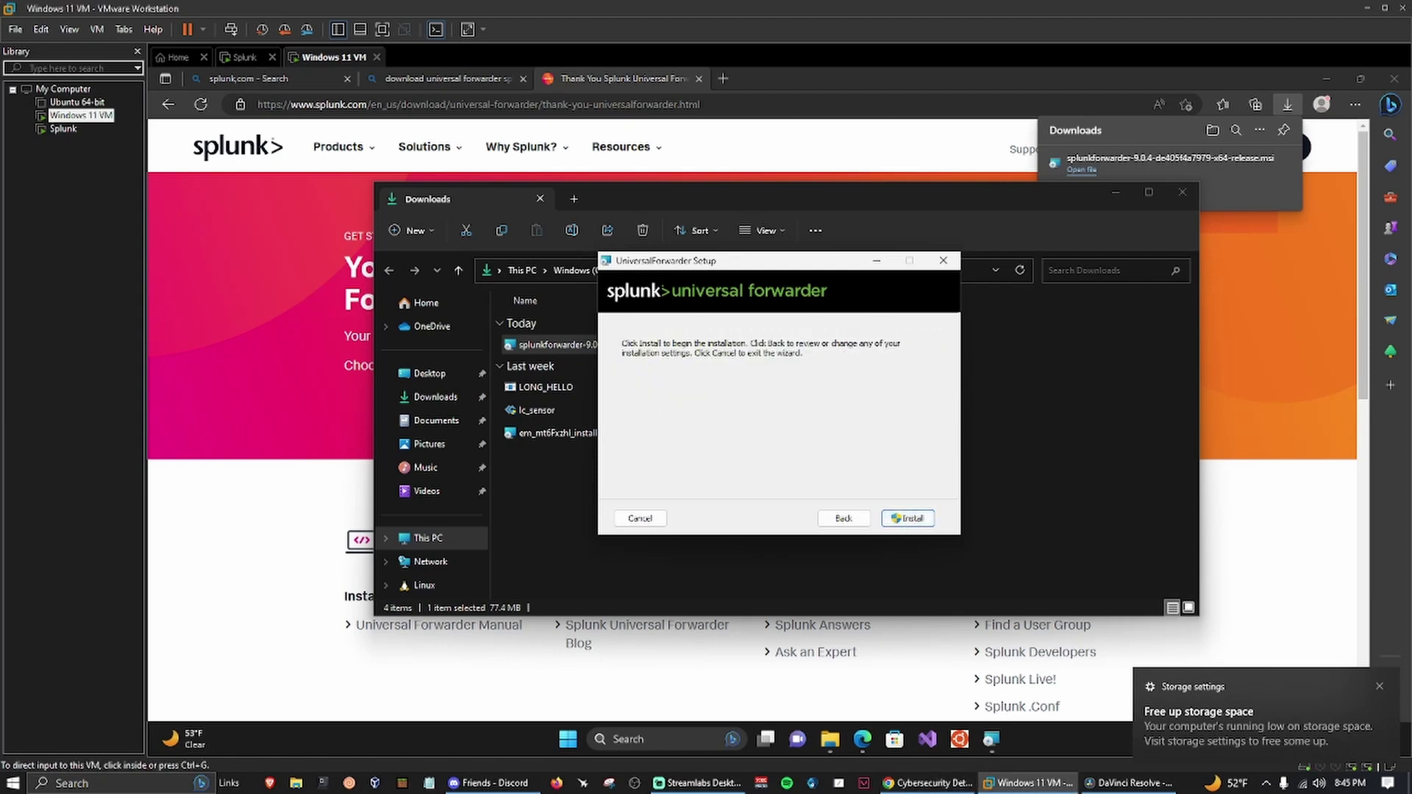
click(907, 519)
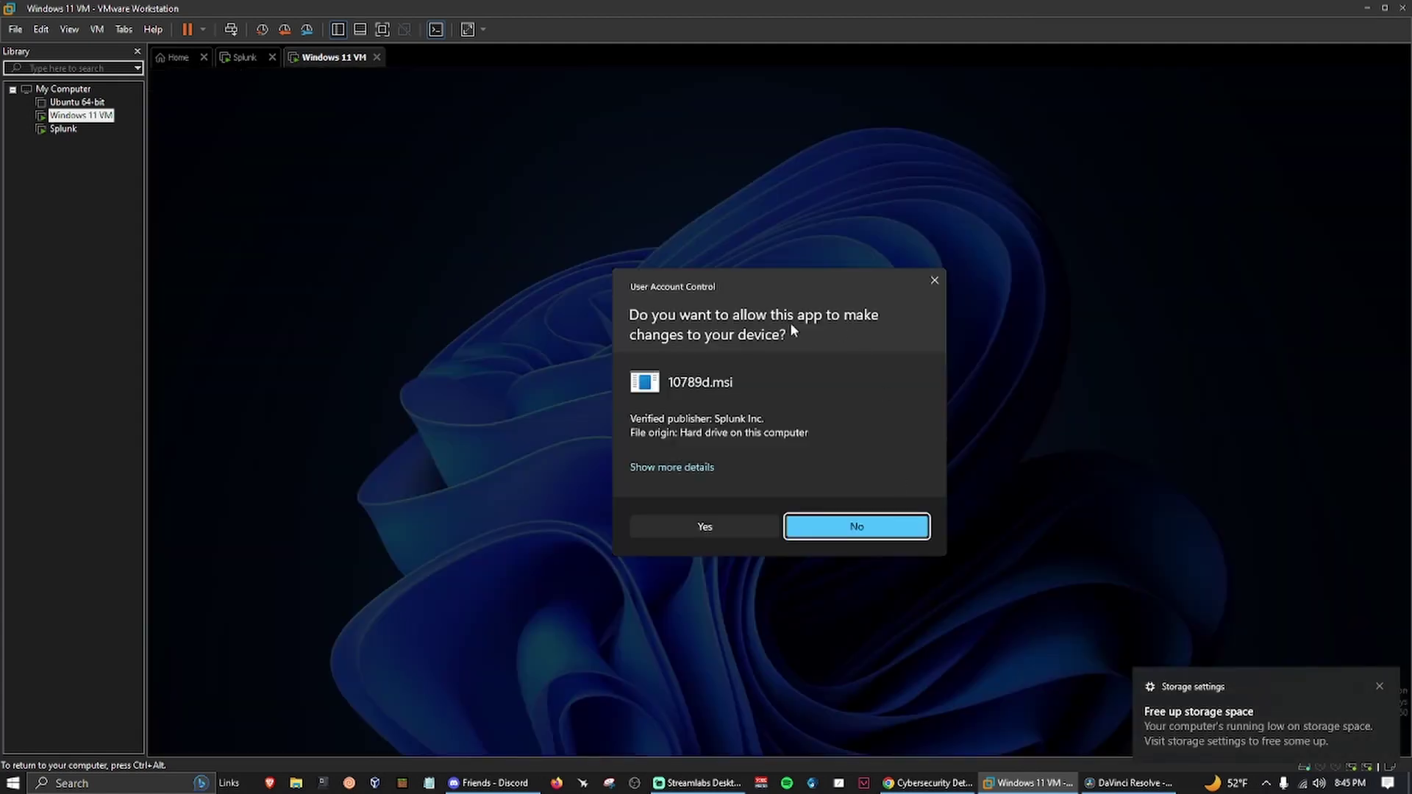
click(705, 526)
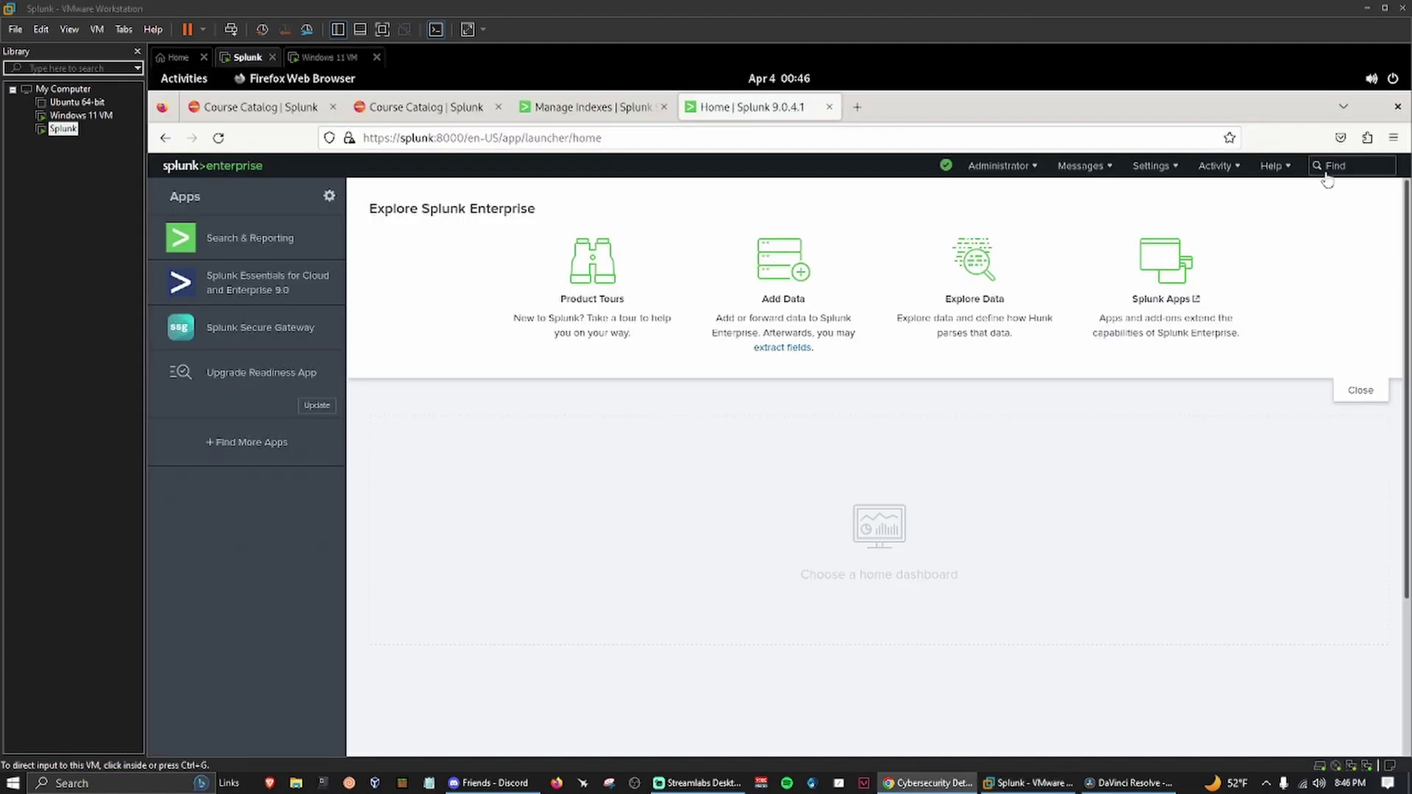
In the Splunk VM, start adding data from a Splunk forwarder and reload the forwarder selection page.
click(1158, 167)
click(972, 247)
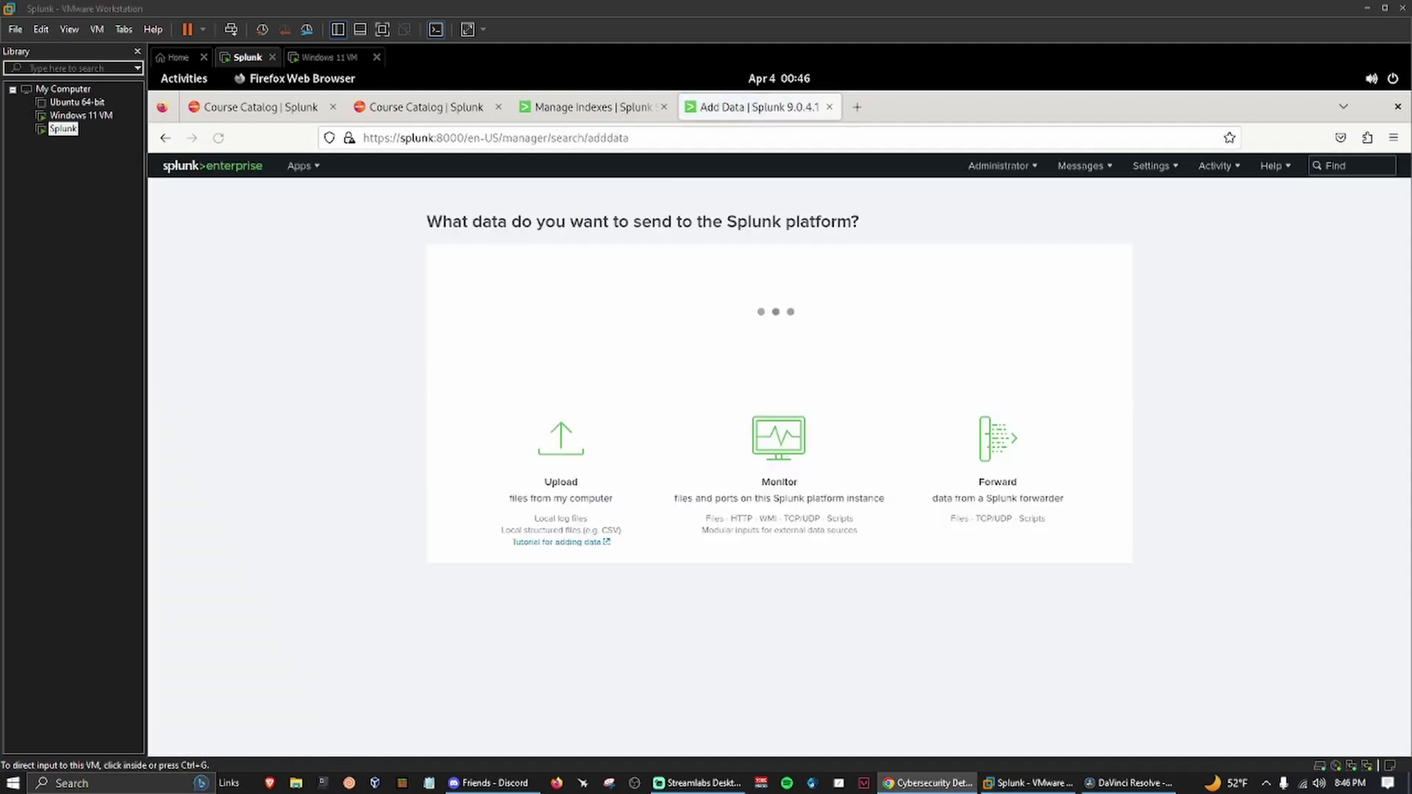
scroll(1207, 492, down, 2)
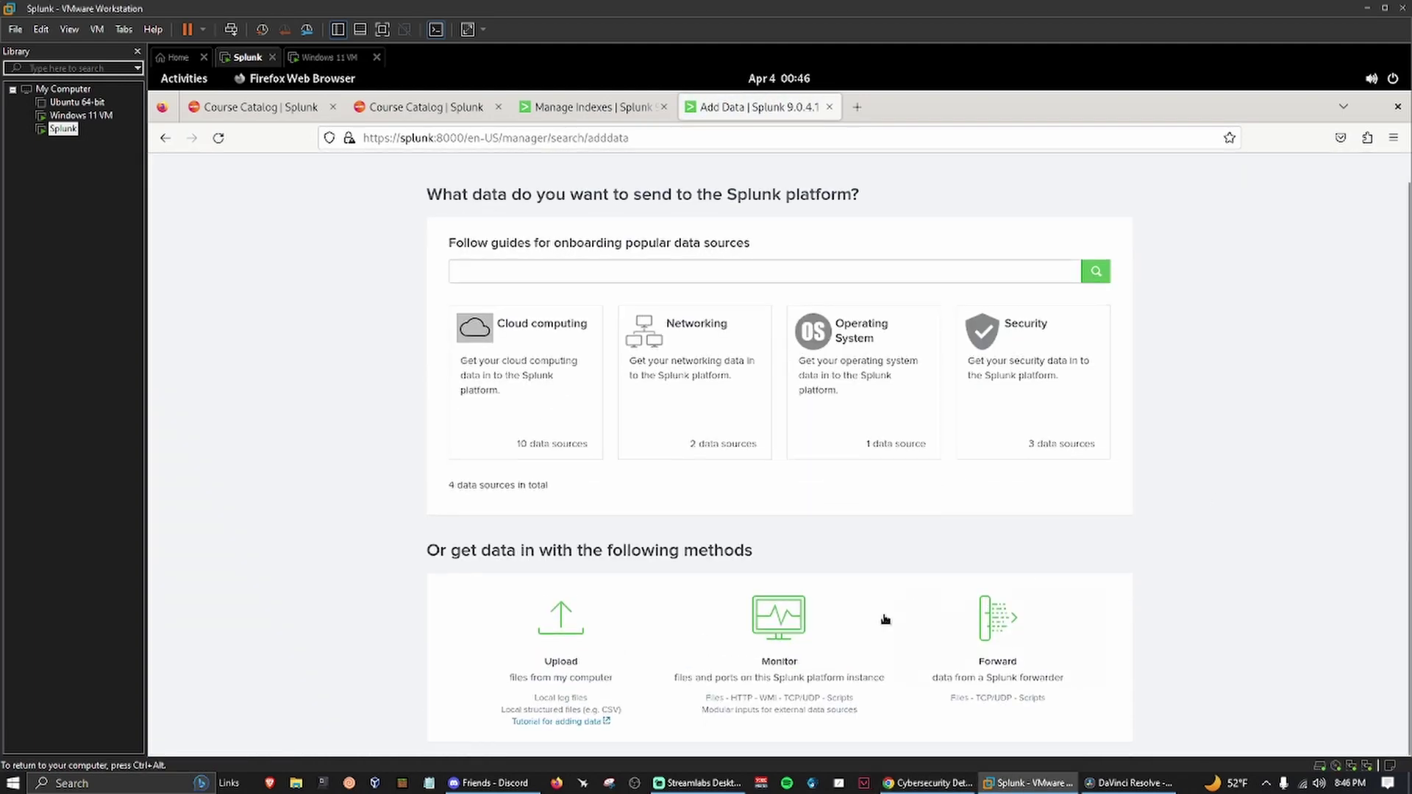
click(982, 618)
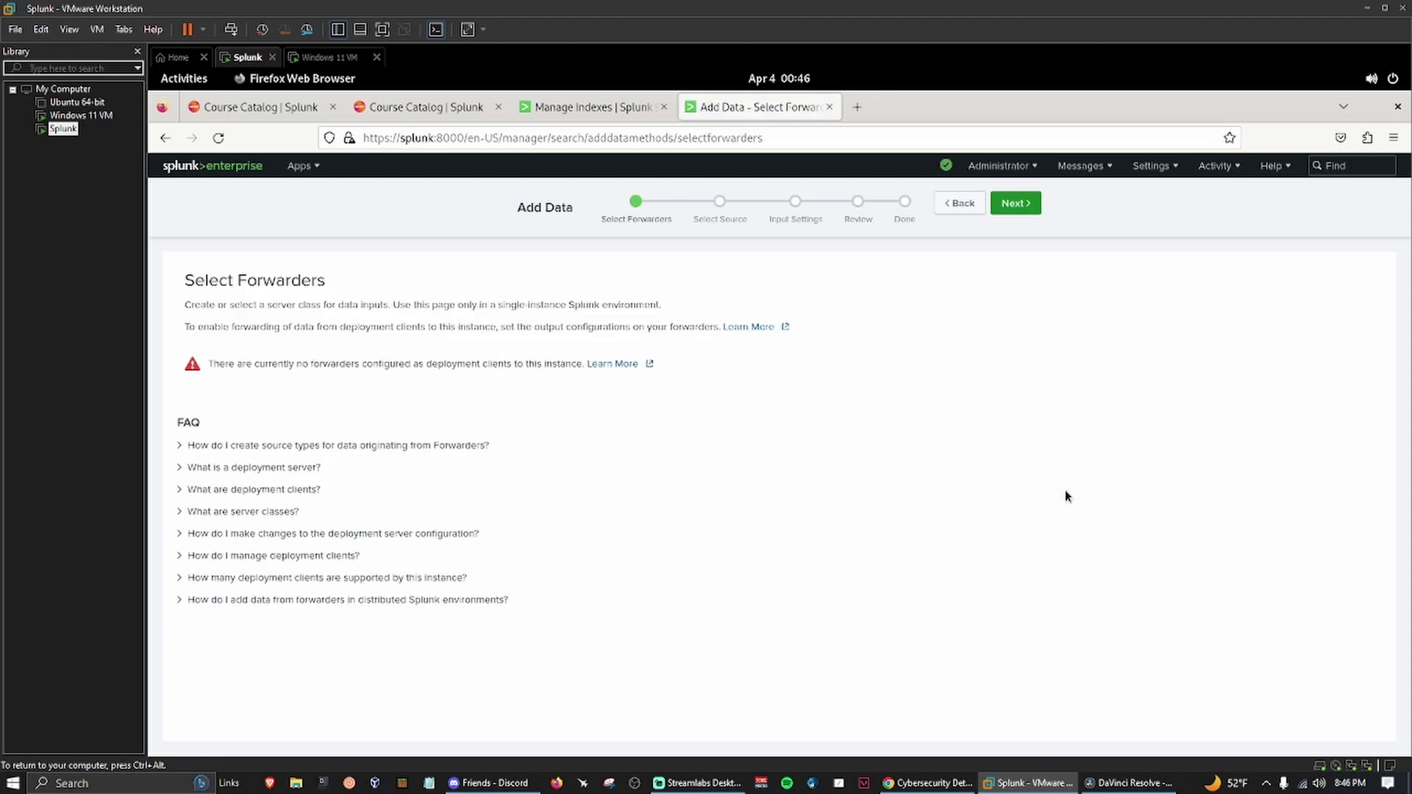
click(219, 137)
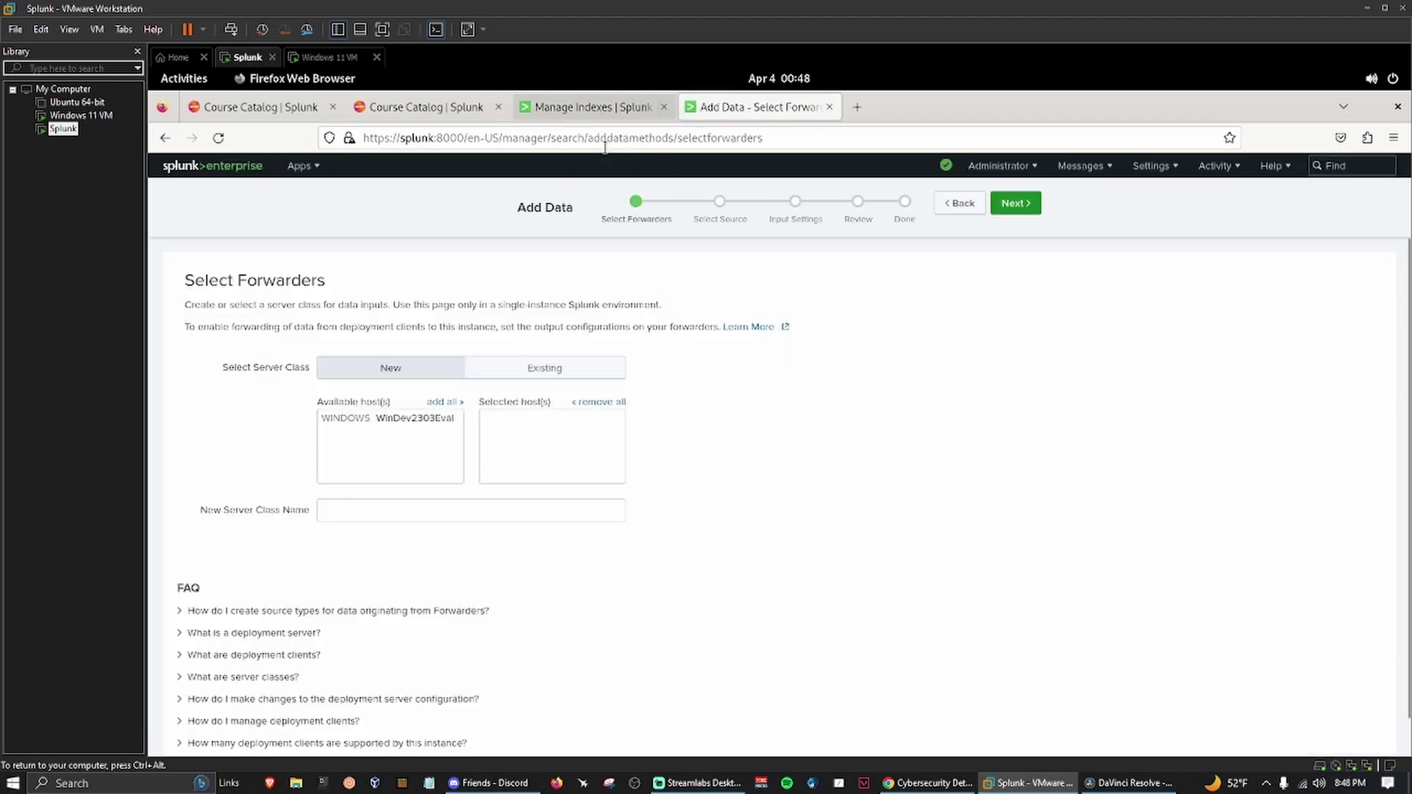
Select the host WinDev2303Eval for a new server class named "Windows 11 VM" and continue to the source selection.
click(380, 418)
click(1015, 203)
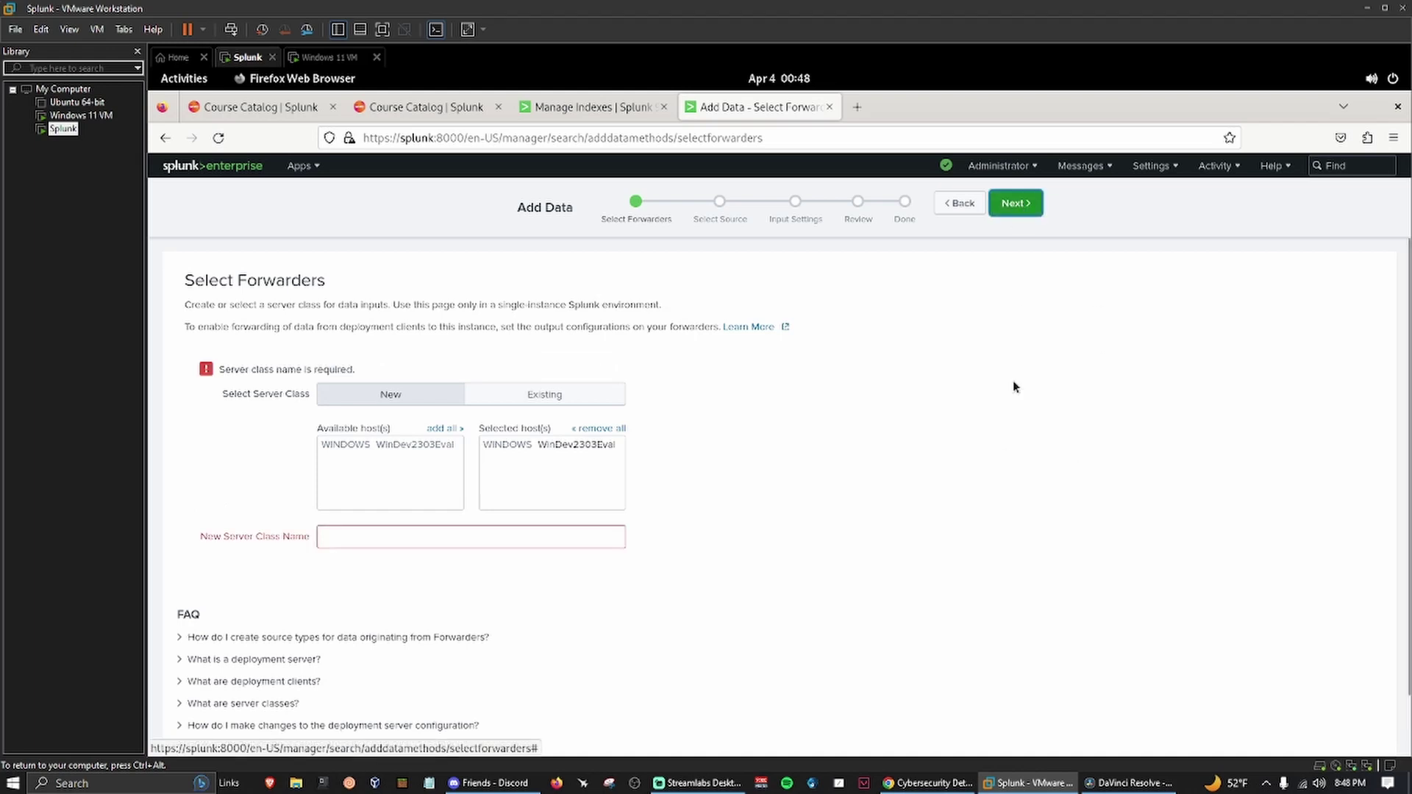
click(546, 534)
text(Windows 11 VM)
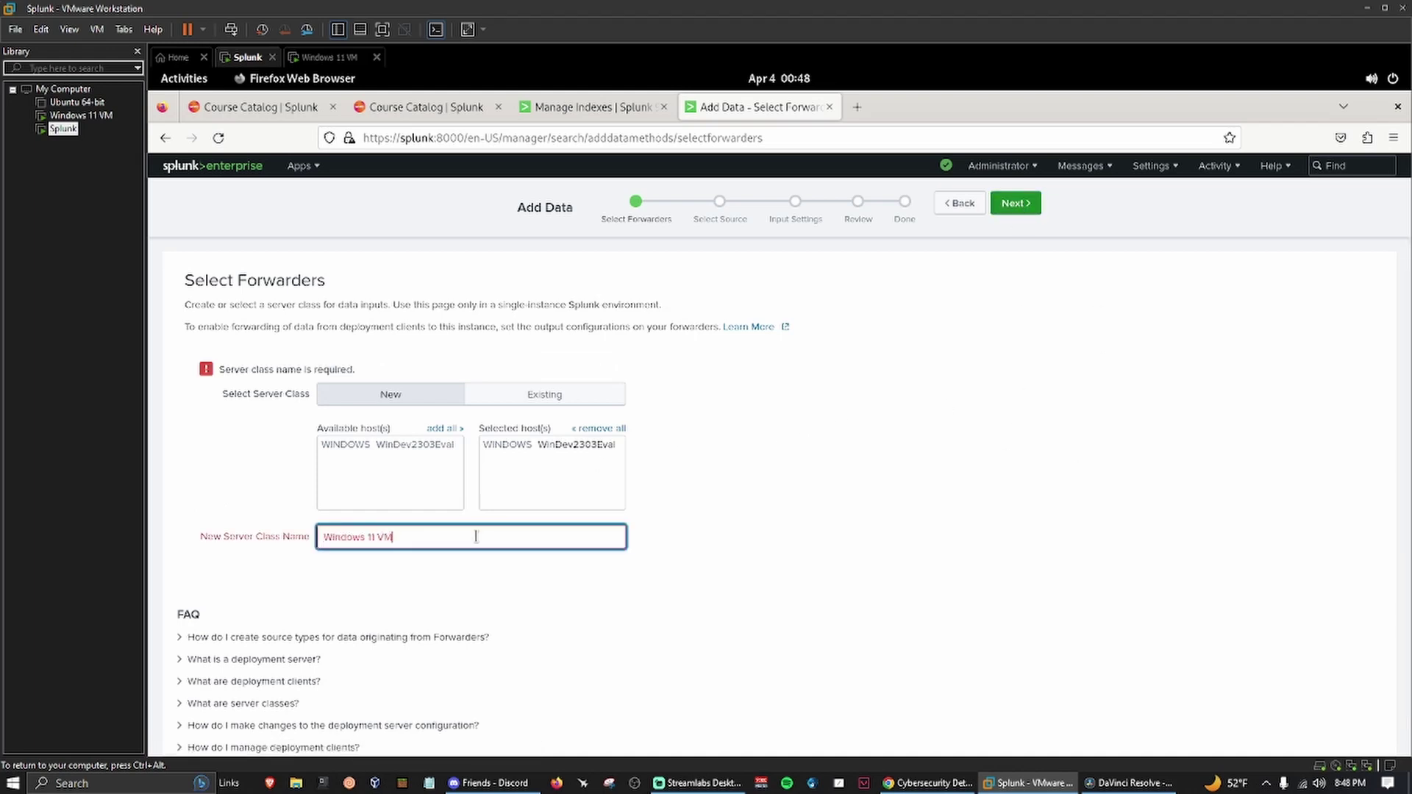
click(1015, 204)
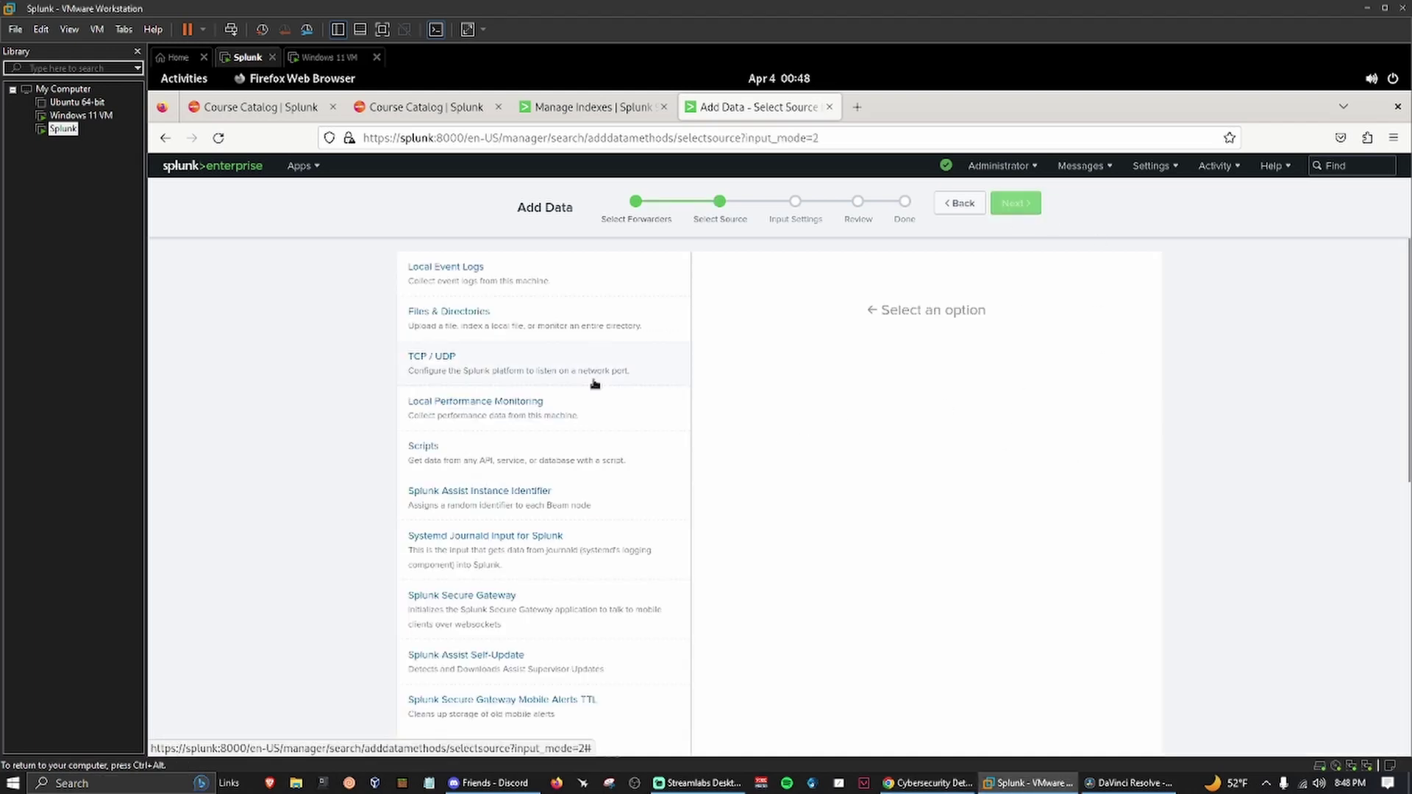
Choose Local Event Logs as the source and add the Application, ForwardedEvents, Security, Setup and System logs.
click(916, 370)
click(916, 387)
click(911, 404)
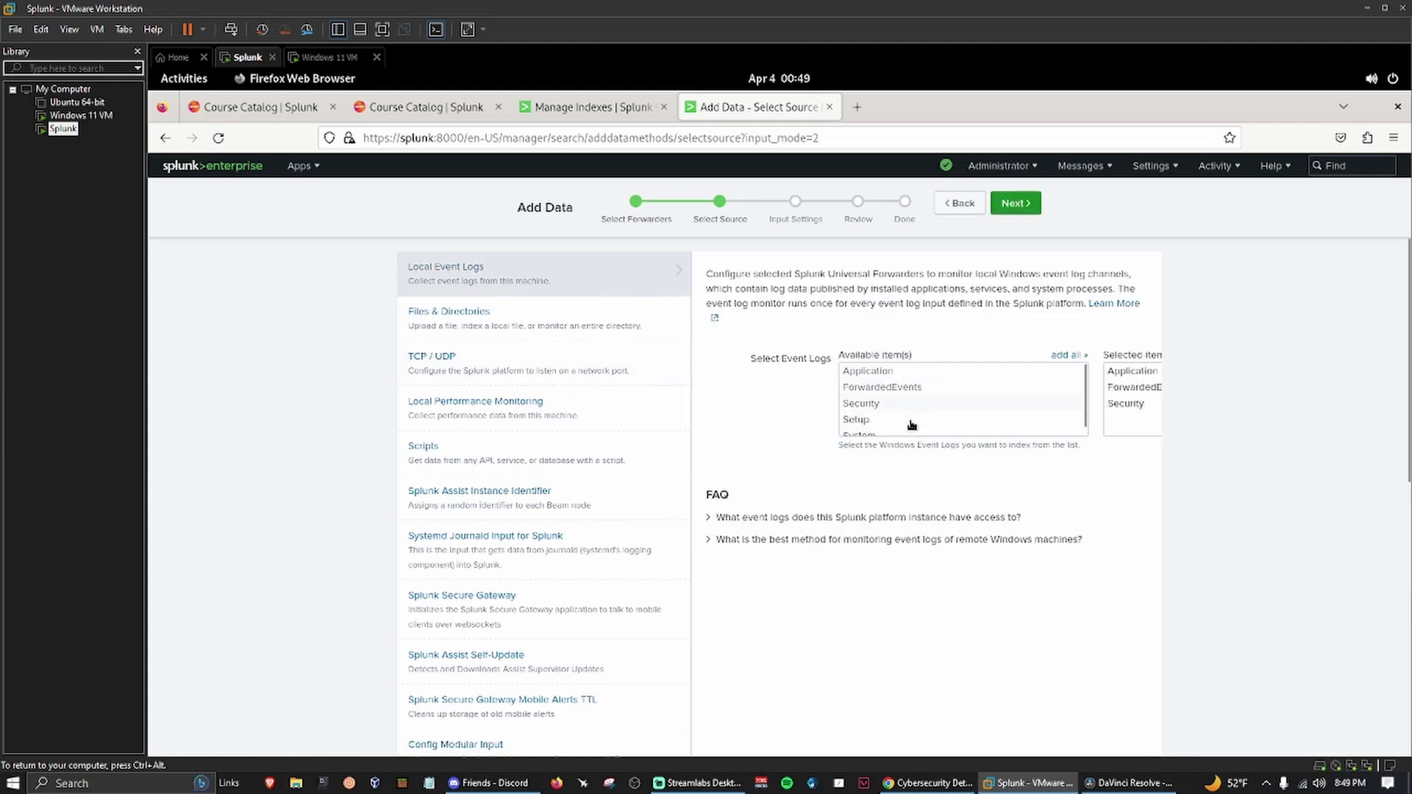
click(1025, 206)
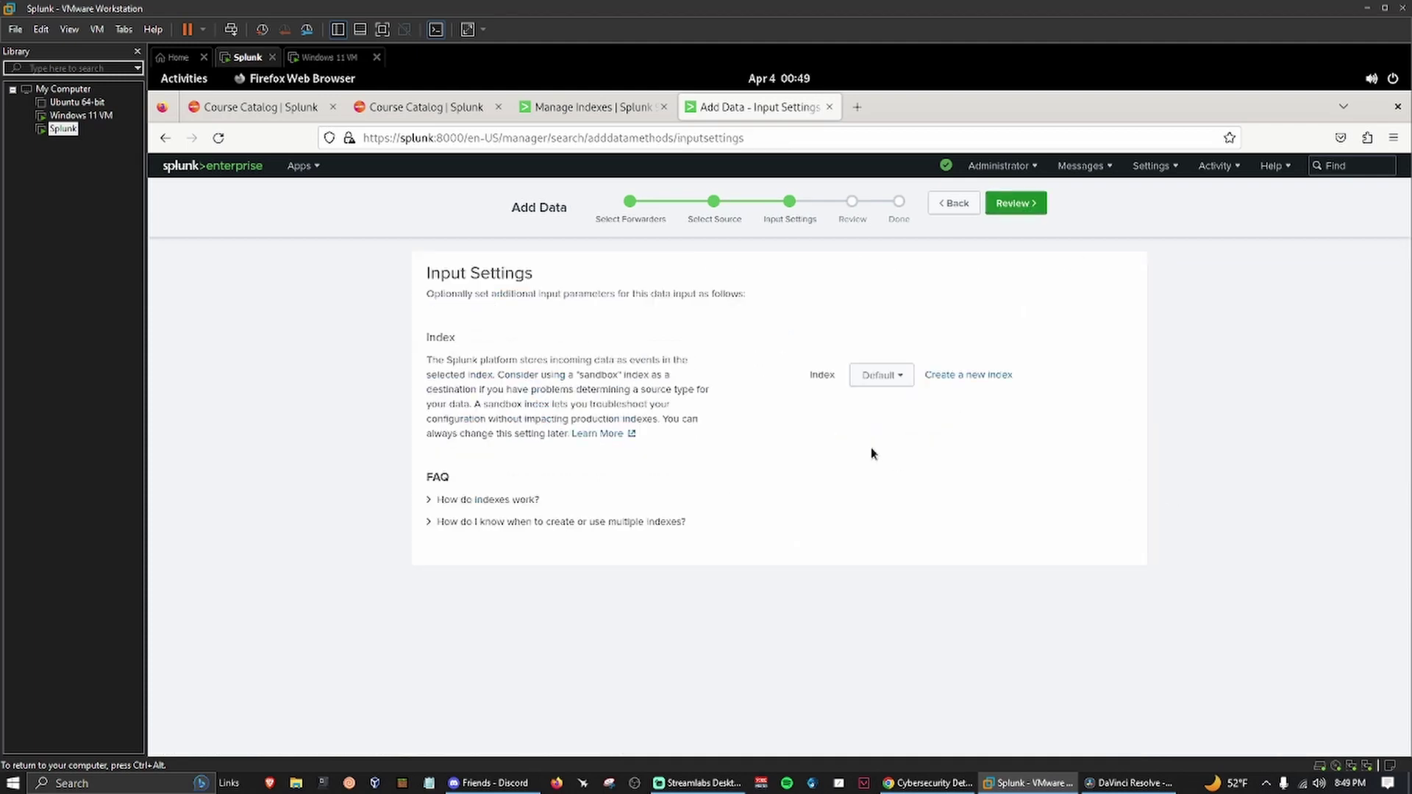
Set the input's index to wineventlog, then review and submit the new data input.
click(878, 375)
click(826, 503)
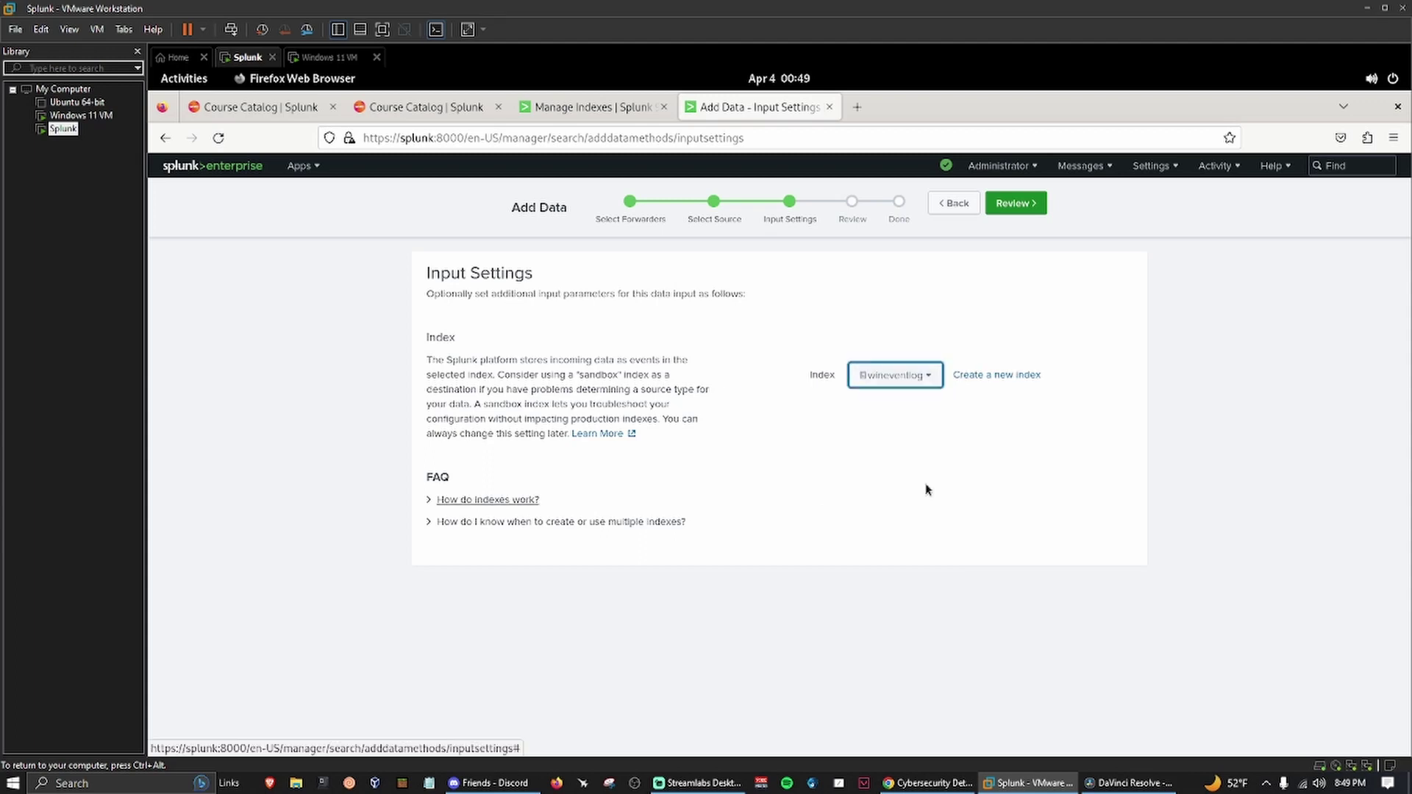
click(1004, 208)
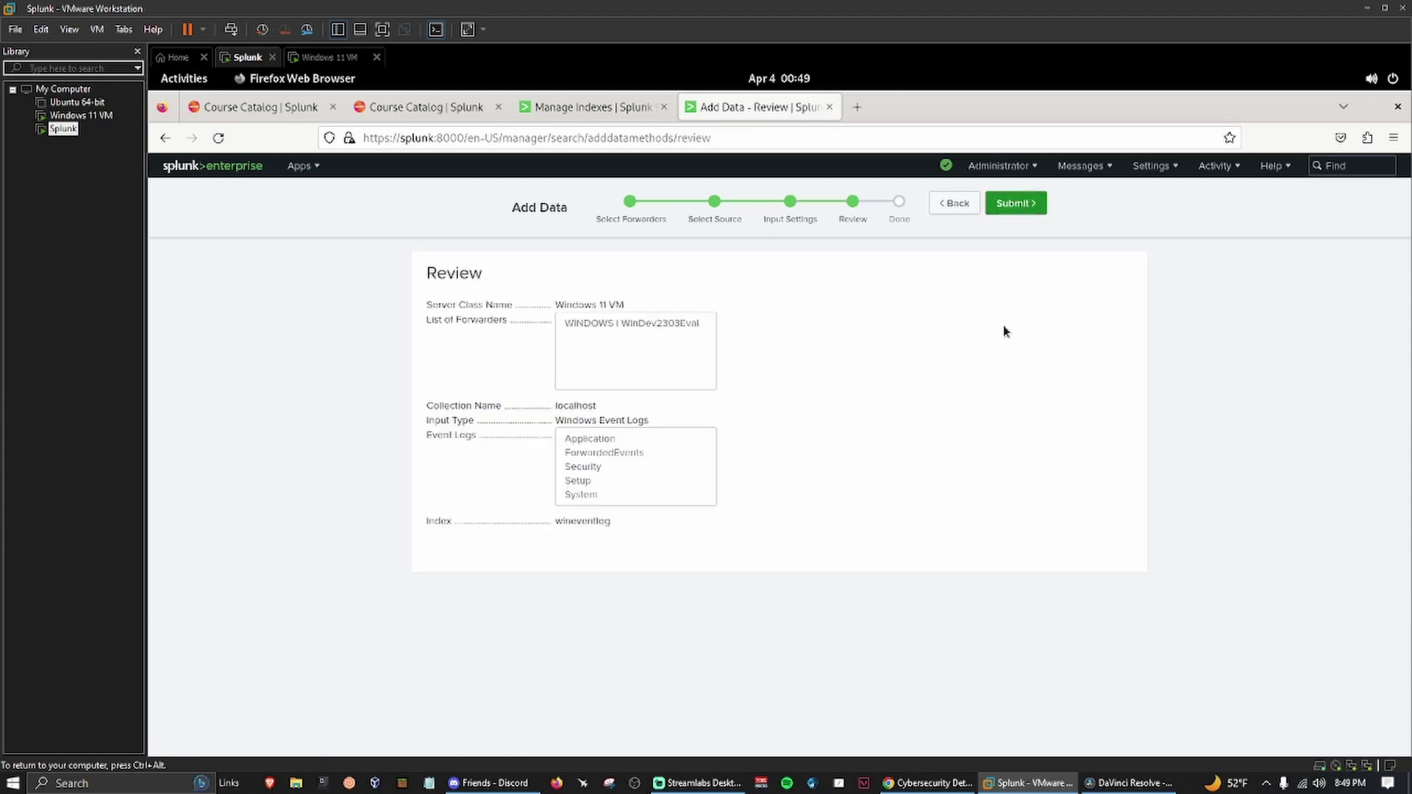
click(1015, 203)
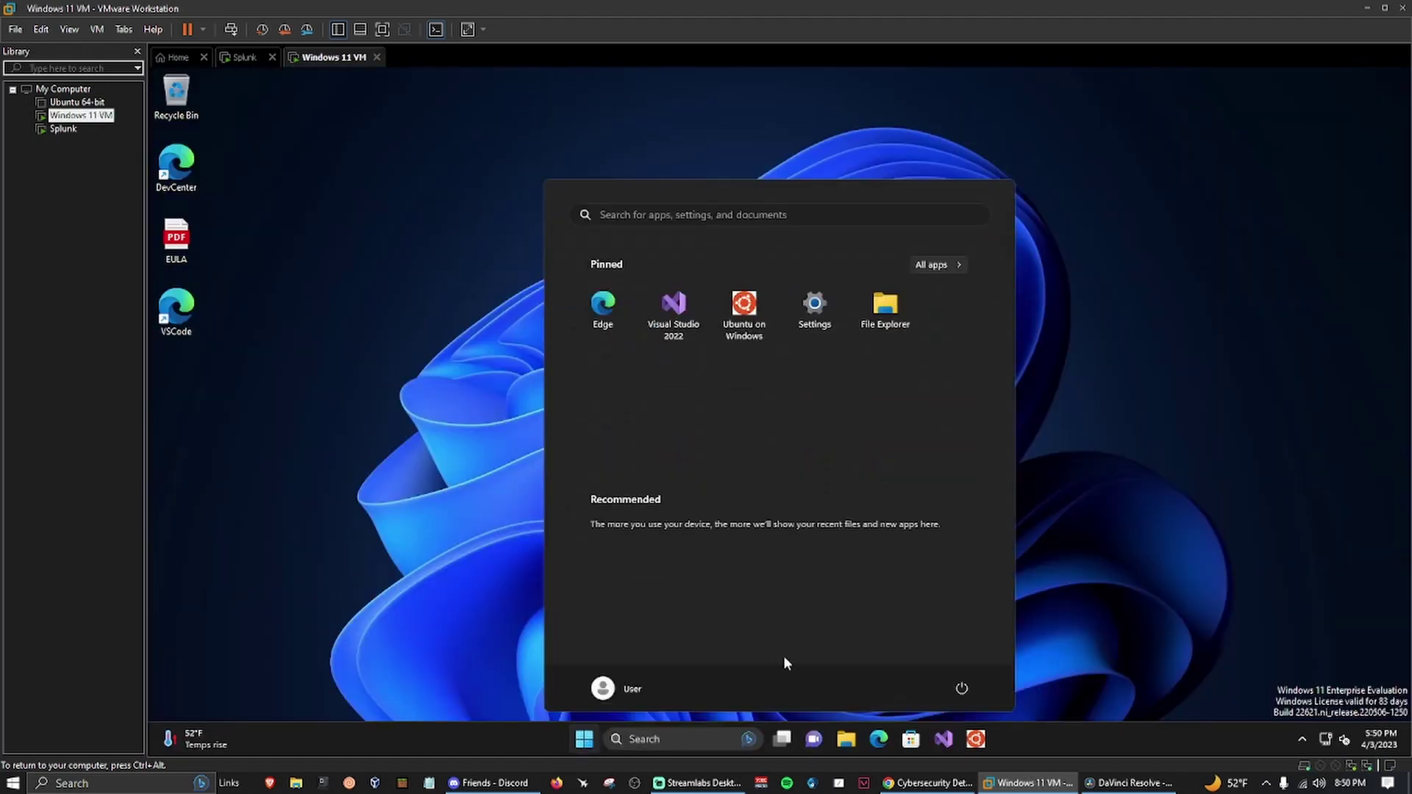
Restart the Windows 11 VM, then start searching the new input's Windows event logs in Splunk.
click(961, 688)
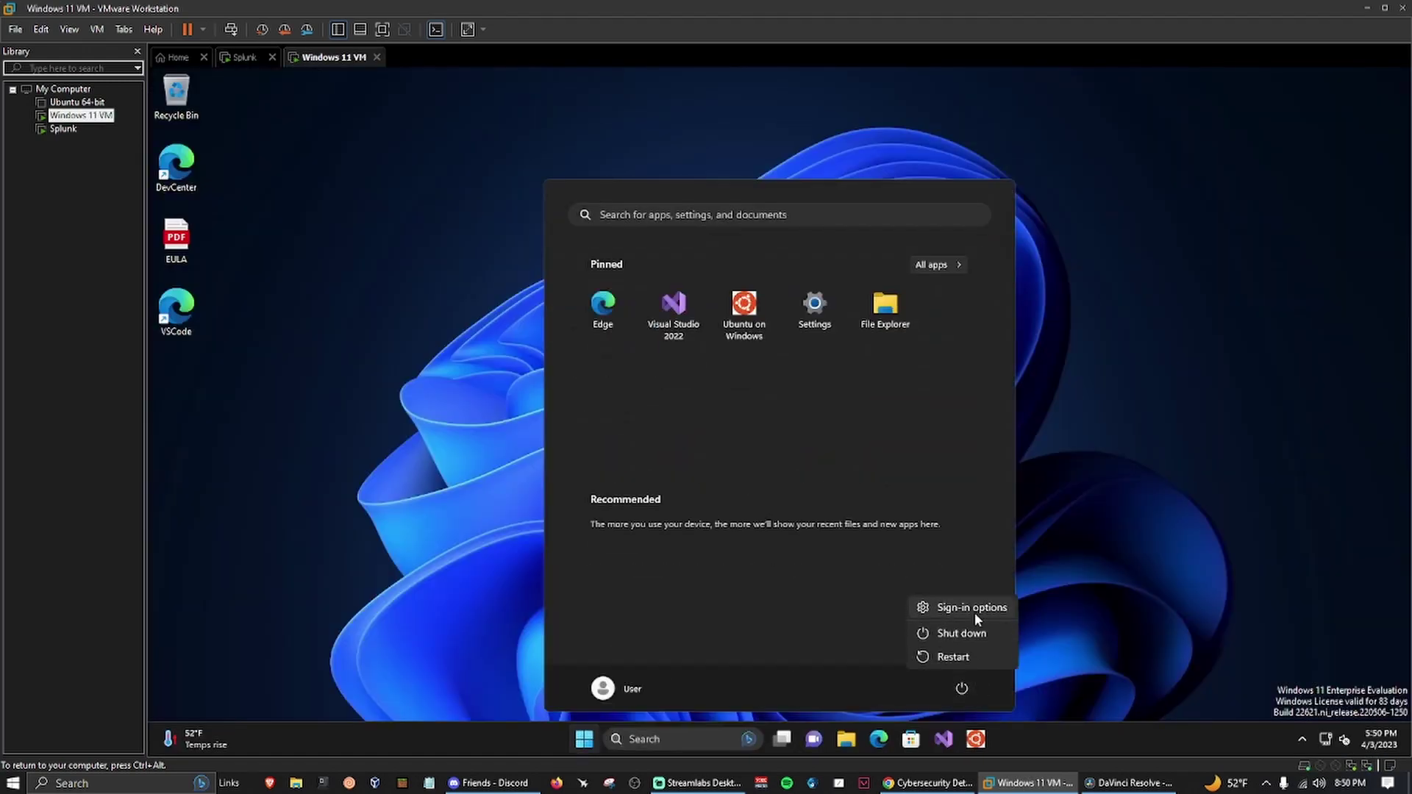
click(951, 654)
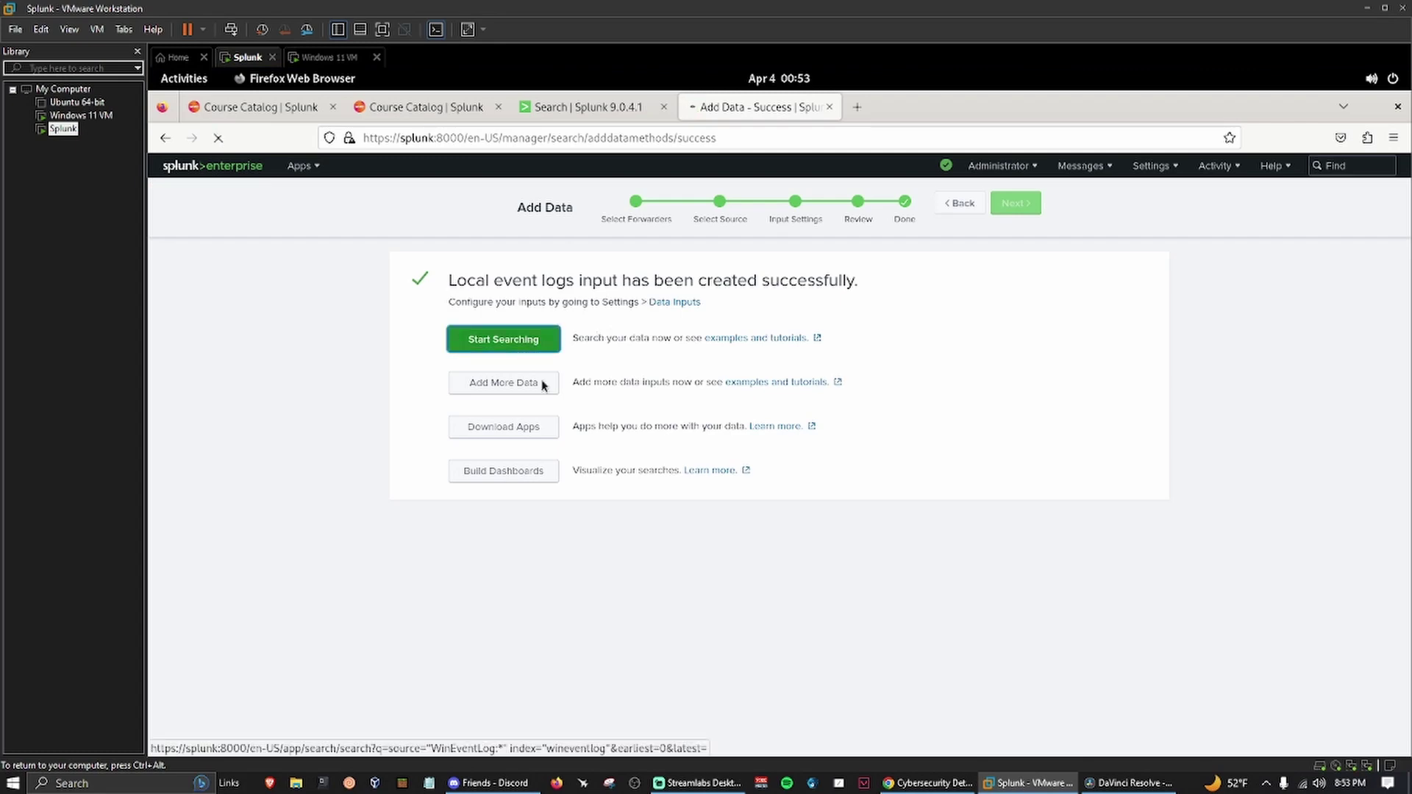
click(543, 341)
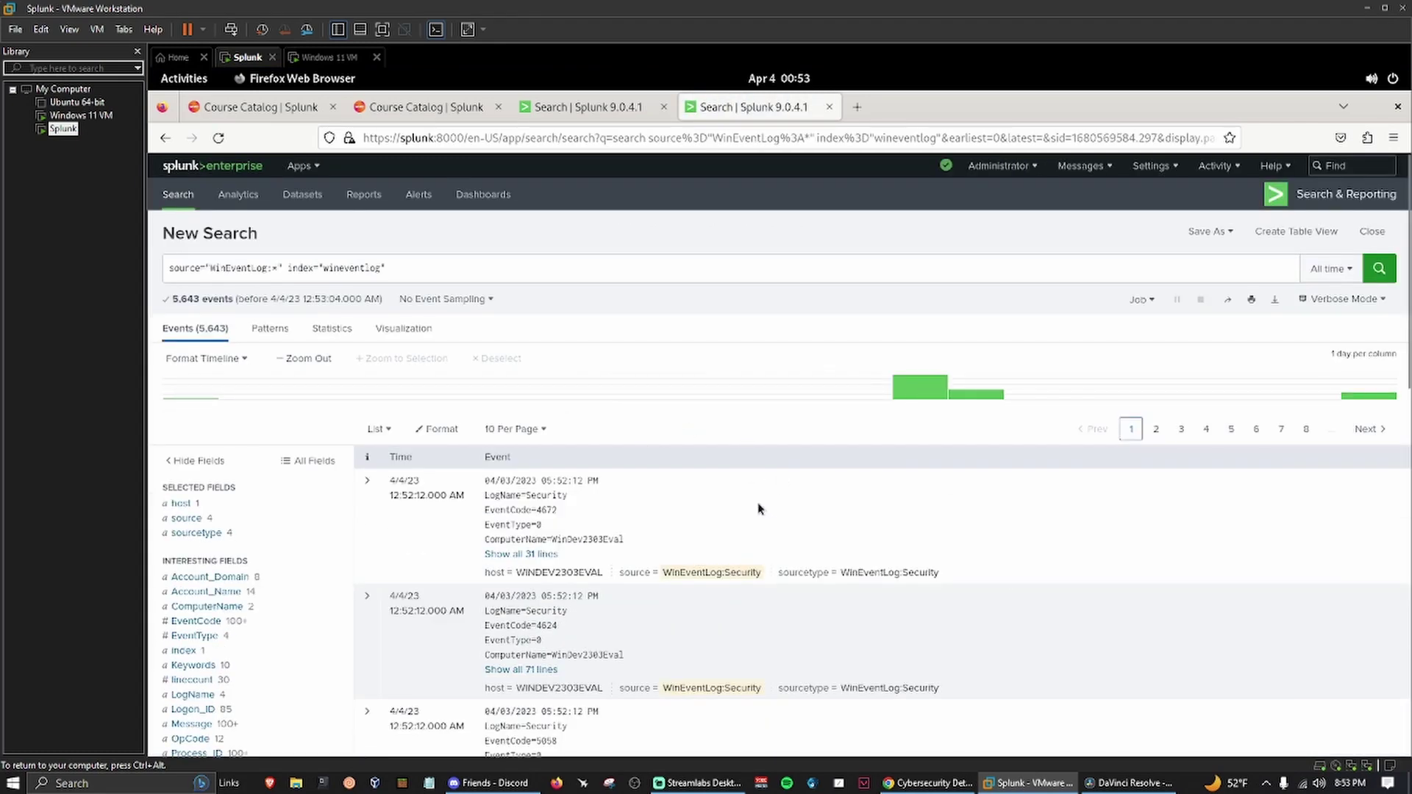